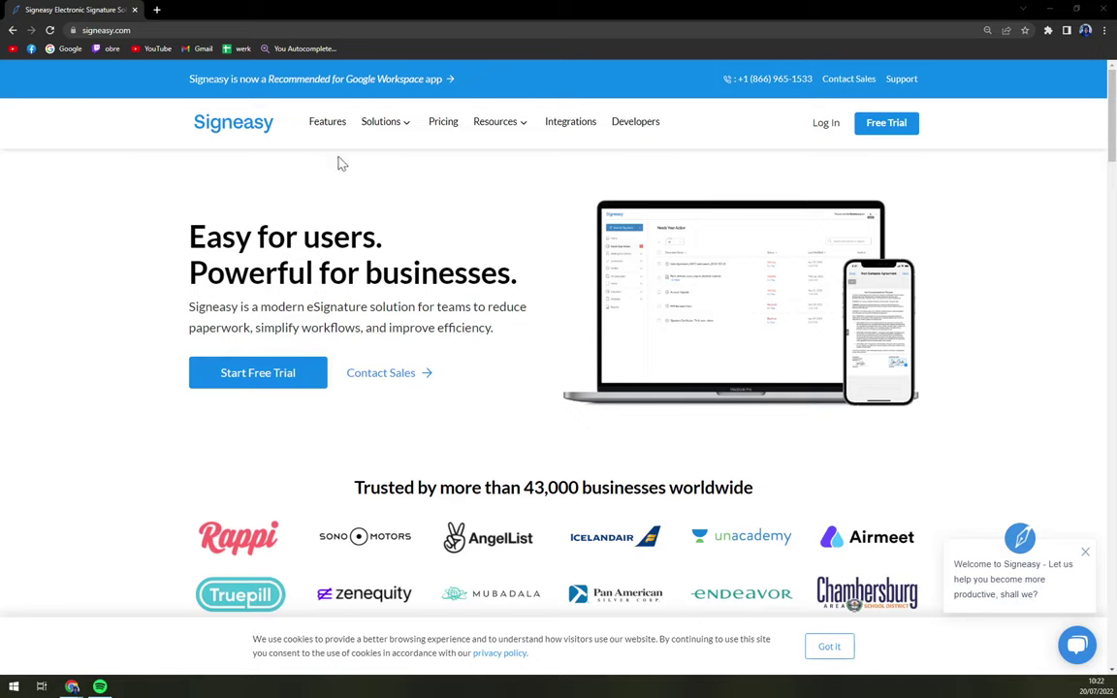
Step: Accept the cookie notice and close the 'Welcome to Signeasy' chat popup on the homepage
scroll(182, 197, "down", 2)
scroll(449, 314, "up", 2)
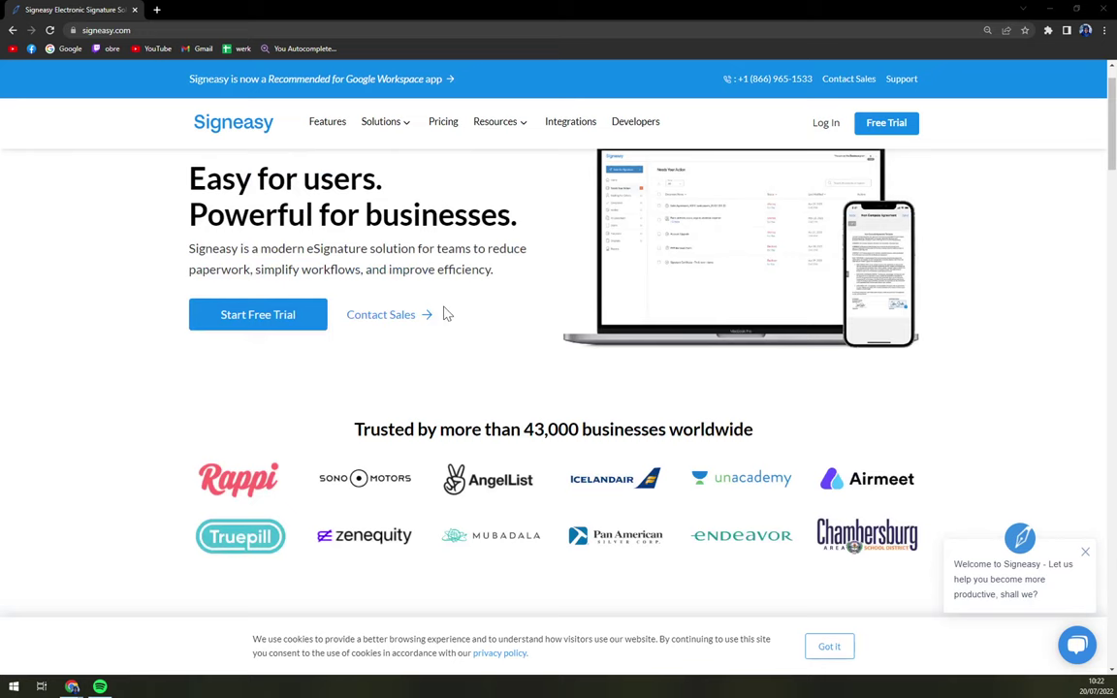
left_click(836, 647)
left_click(1086, 555)
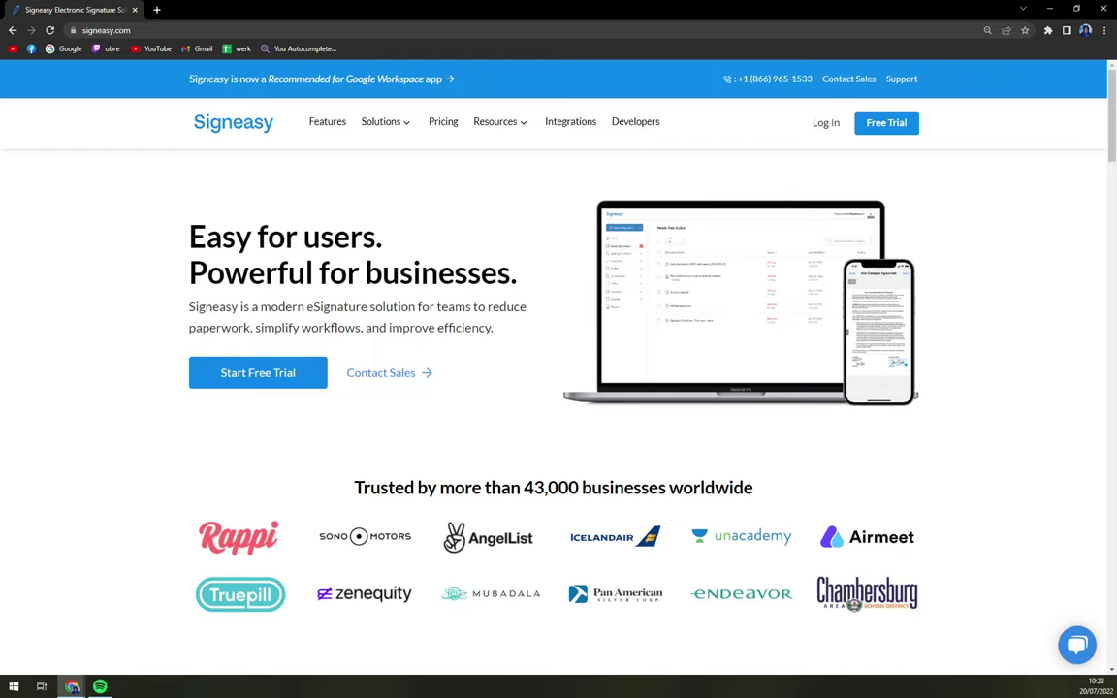
scroll(553, 388, "down", 2)
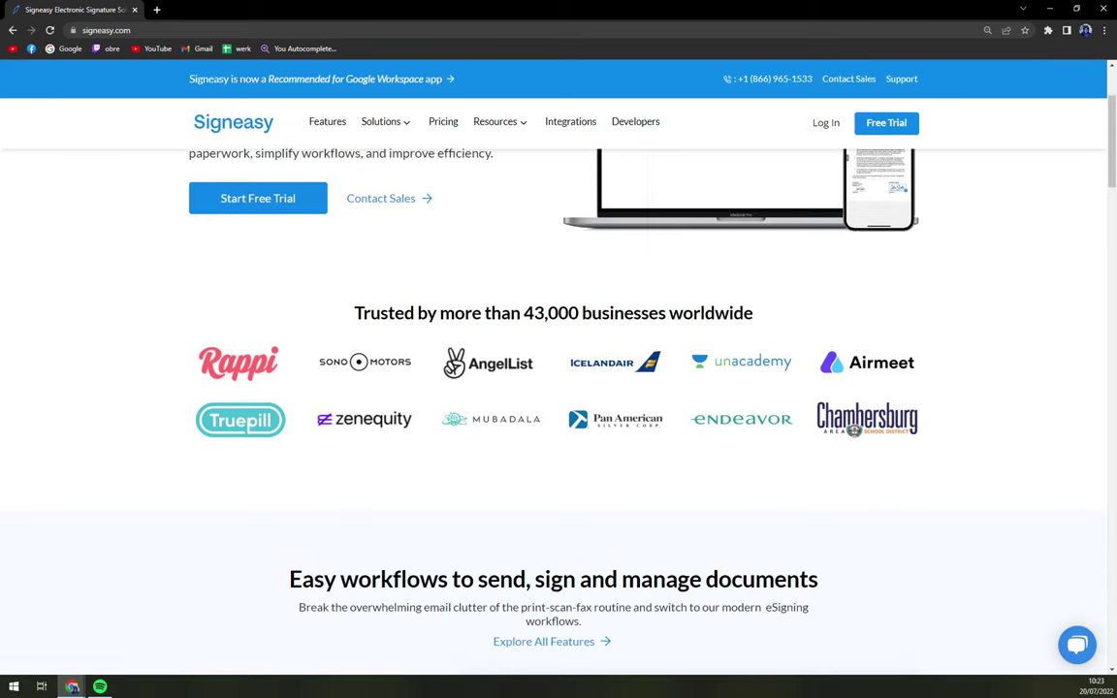
scroll(553, 388, "down", 1)
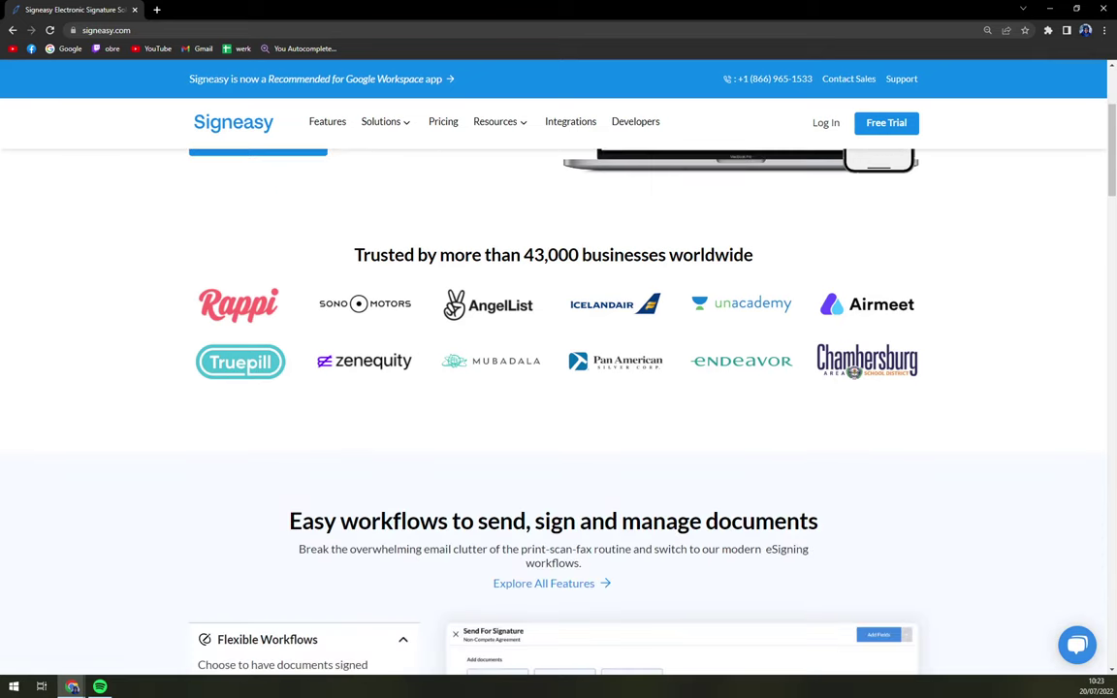
scroll(446, 325, "down", 4)
scroll(446, 325, "up", 7)
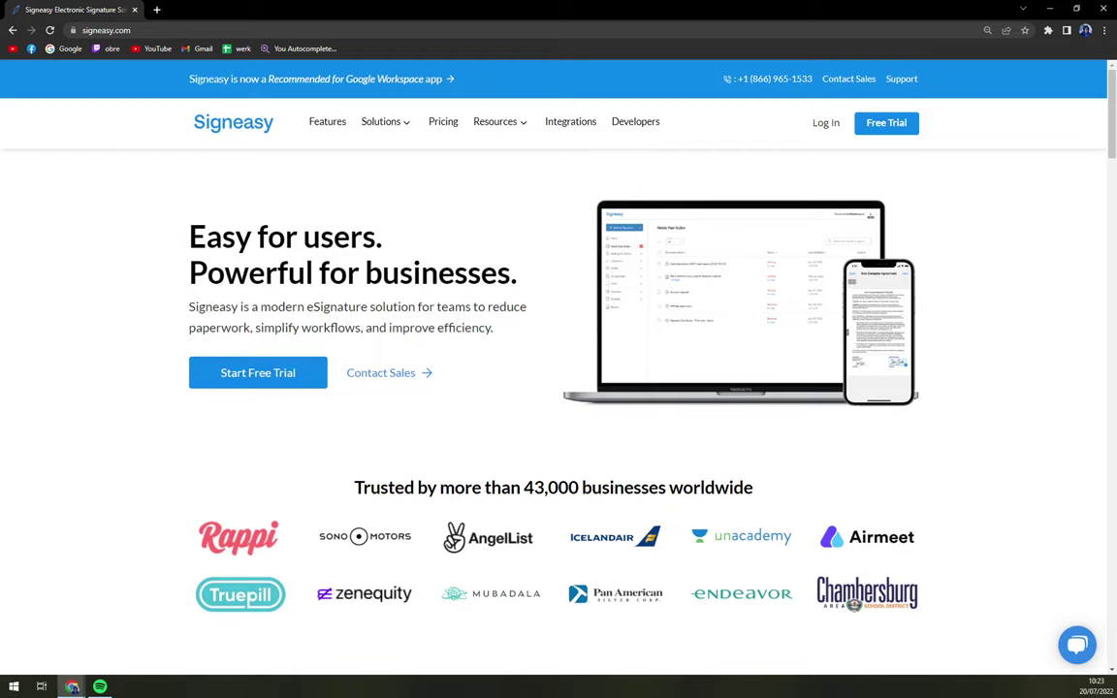
scroll(456, 320, "down", 3)
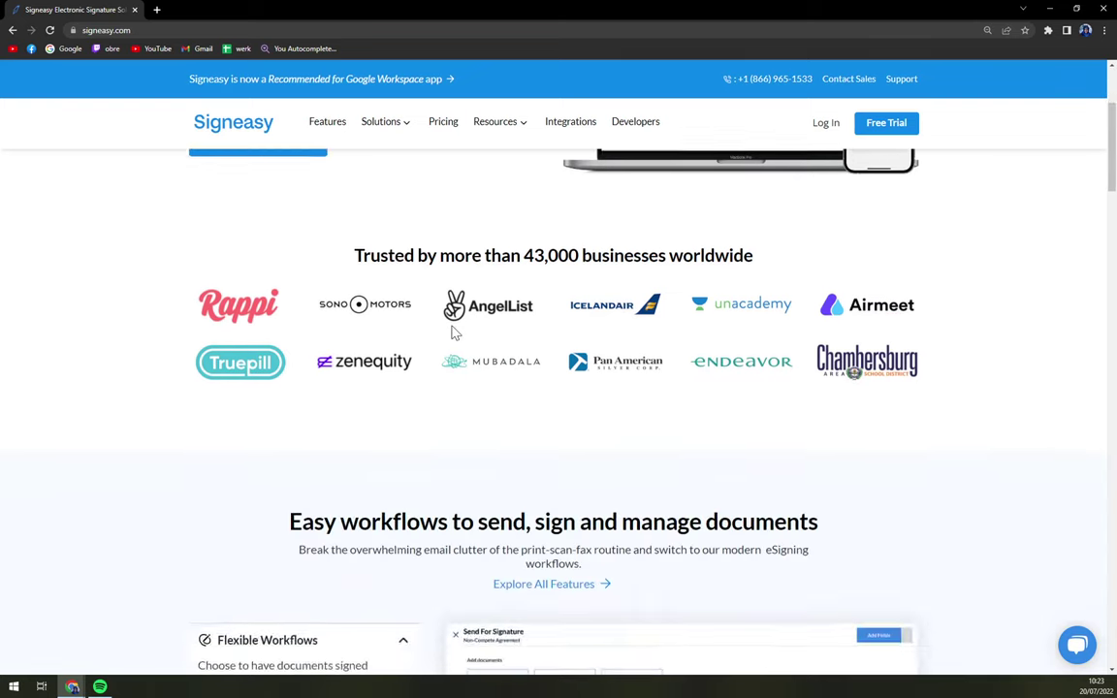
scroll(407, 300, "up", 3)
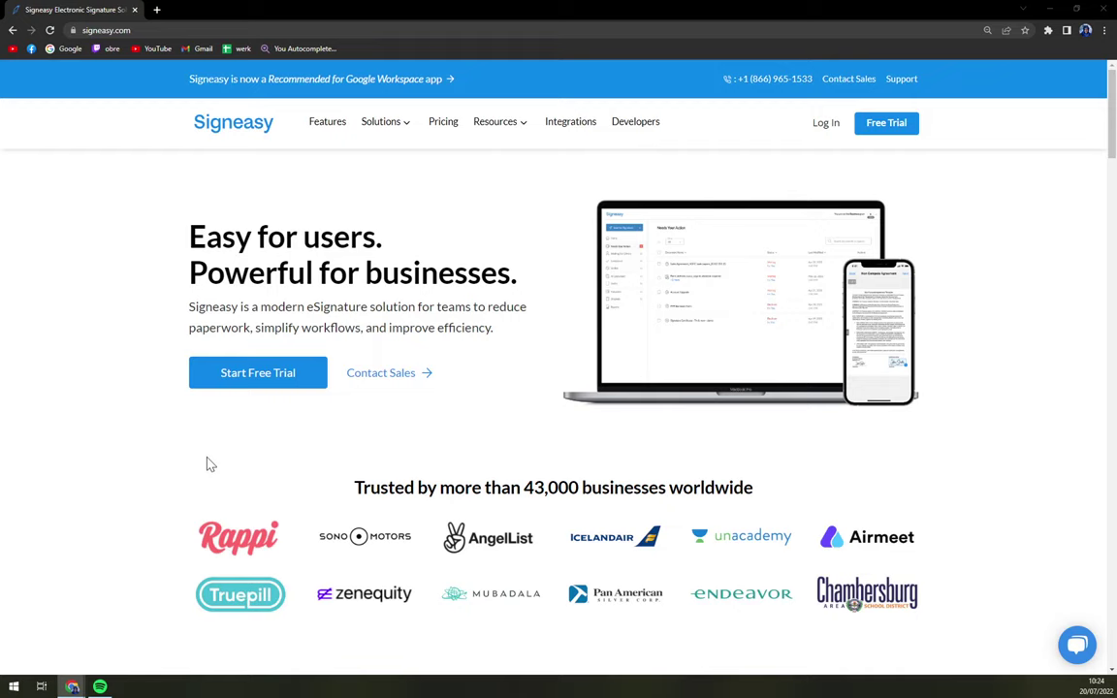
left_click_drag(312, 15, 444, 8)
Step: Open the Pricing page and scroll through the plan cards to compare prices
left_click(441, 141)
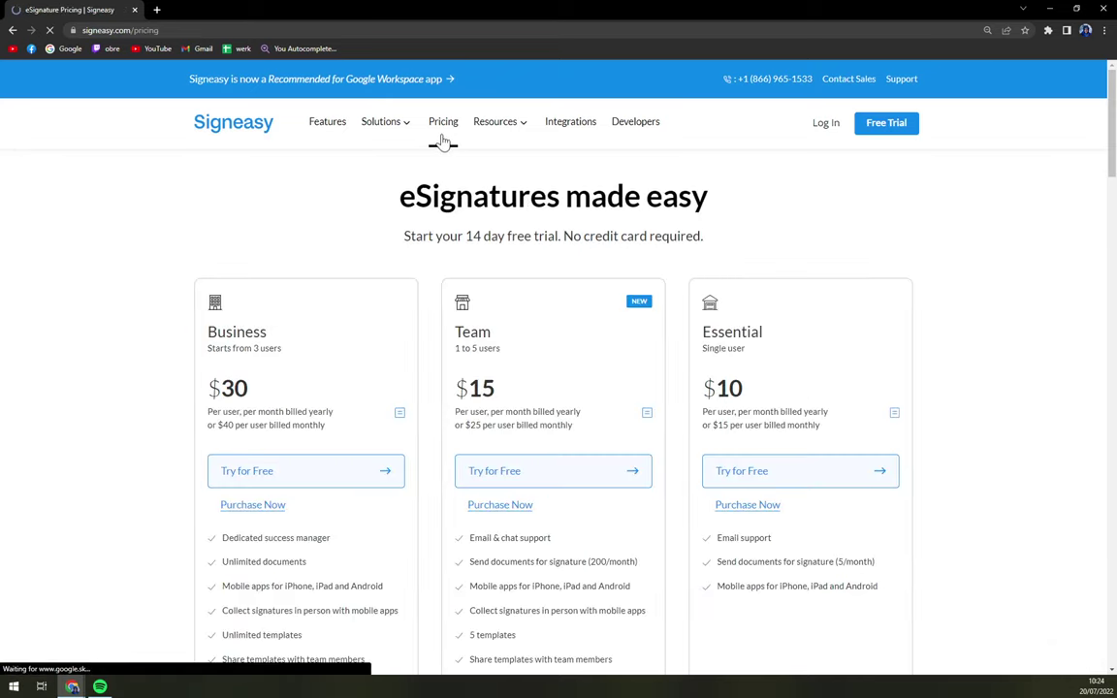
scroll(109, 463, "down", 1)
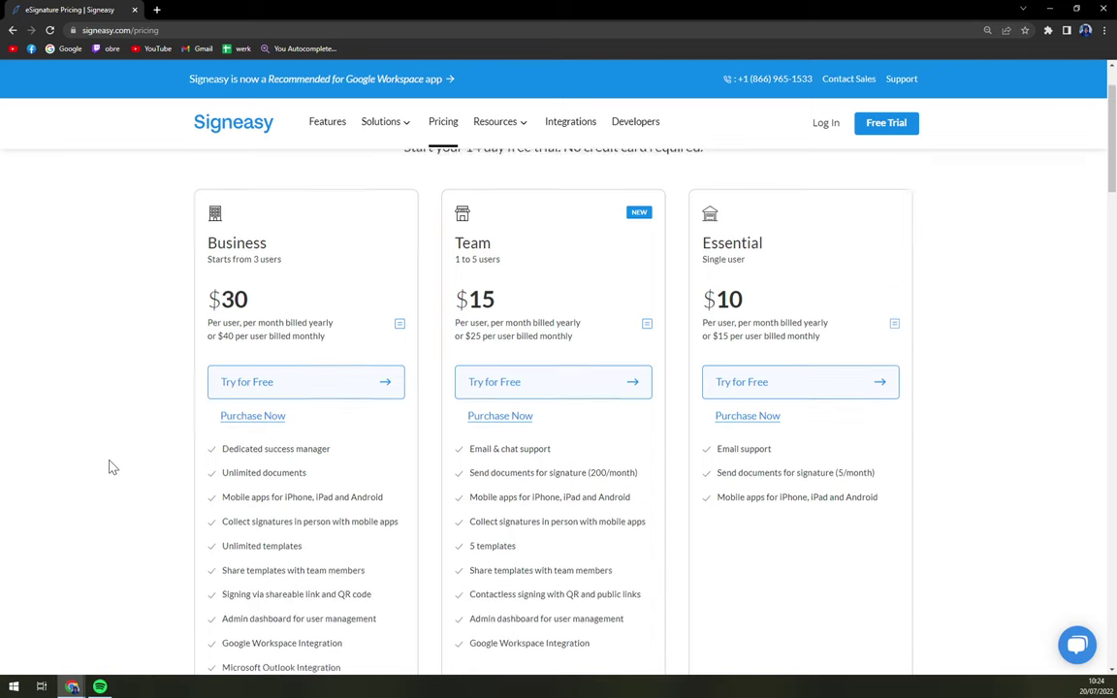
scroll(110, 468, "down", 1)
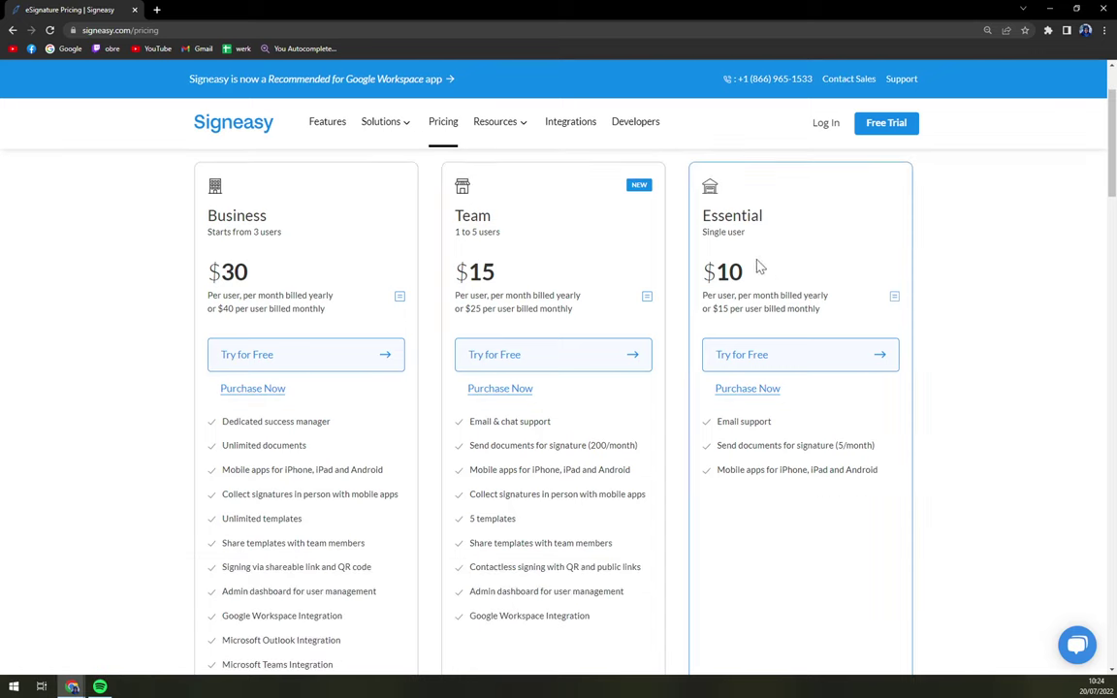
scroll(748, 277, "up", 2)
scroll(742, 311, "down", 1)
scroll(742, 315, "down", 1)
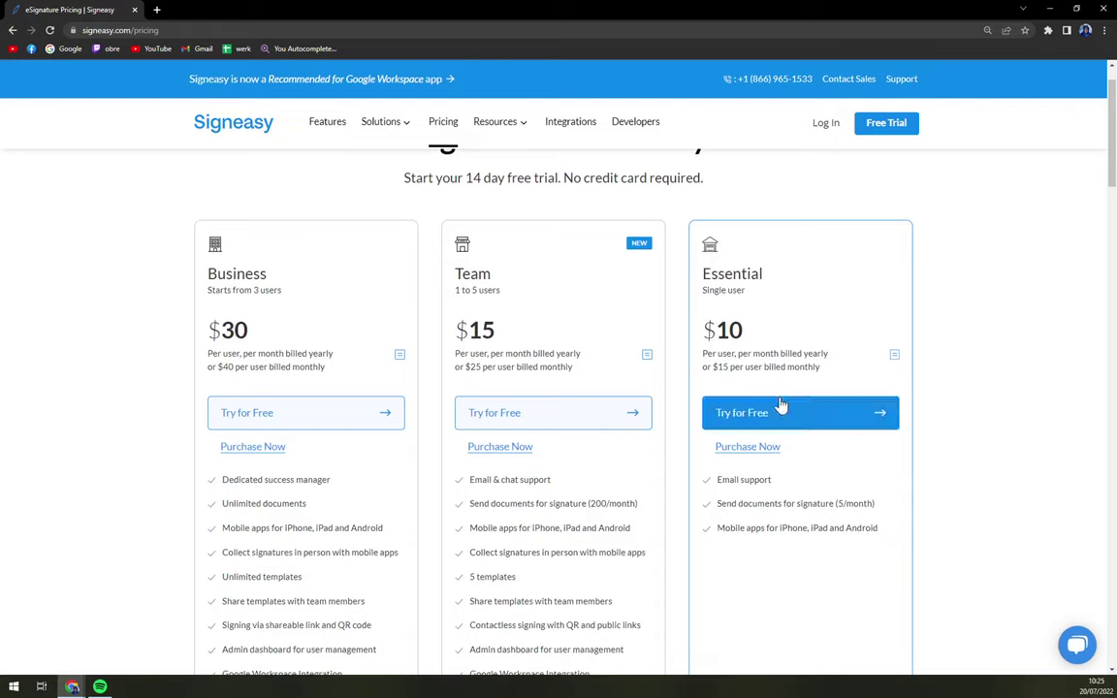
scroll(529, 317, "down", 2)
scroll(286, 294, "up", 1)
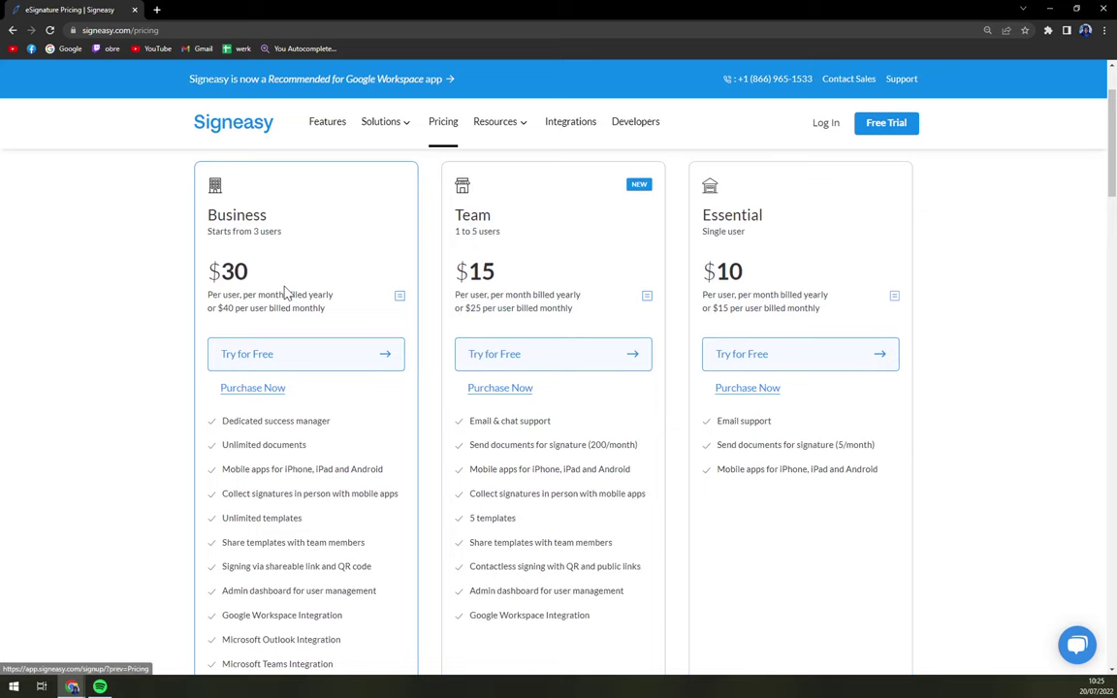
scroll(291, 293, "down", 2)
scroll(756, 325, "up", 2)
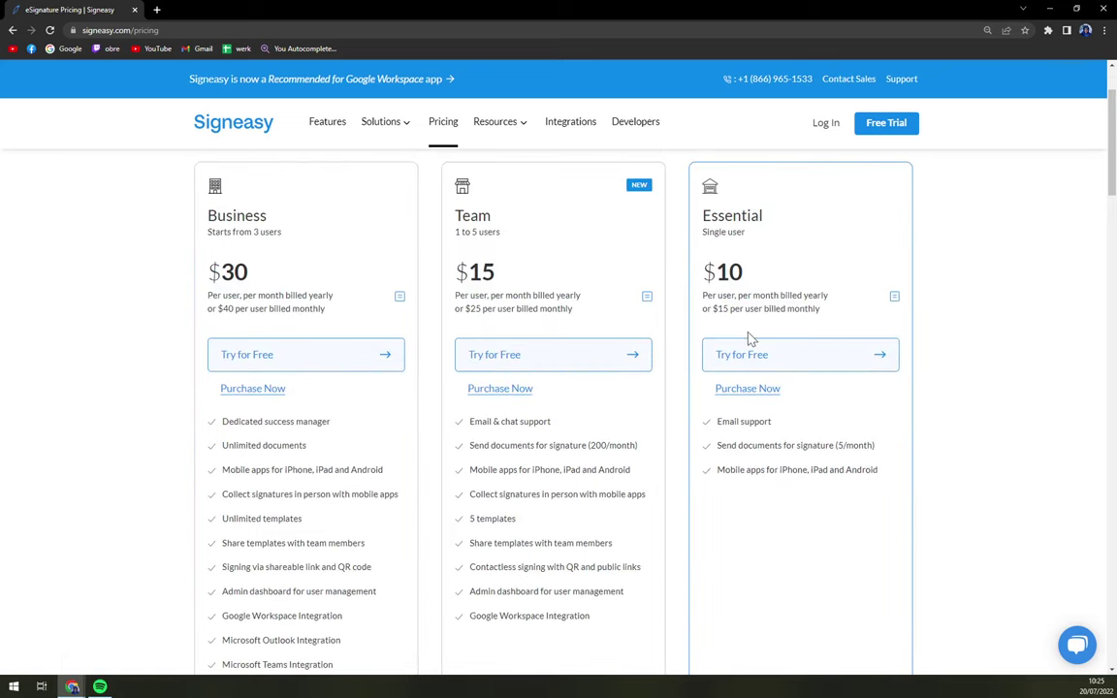
scroll(754, 340, "down", 1)
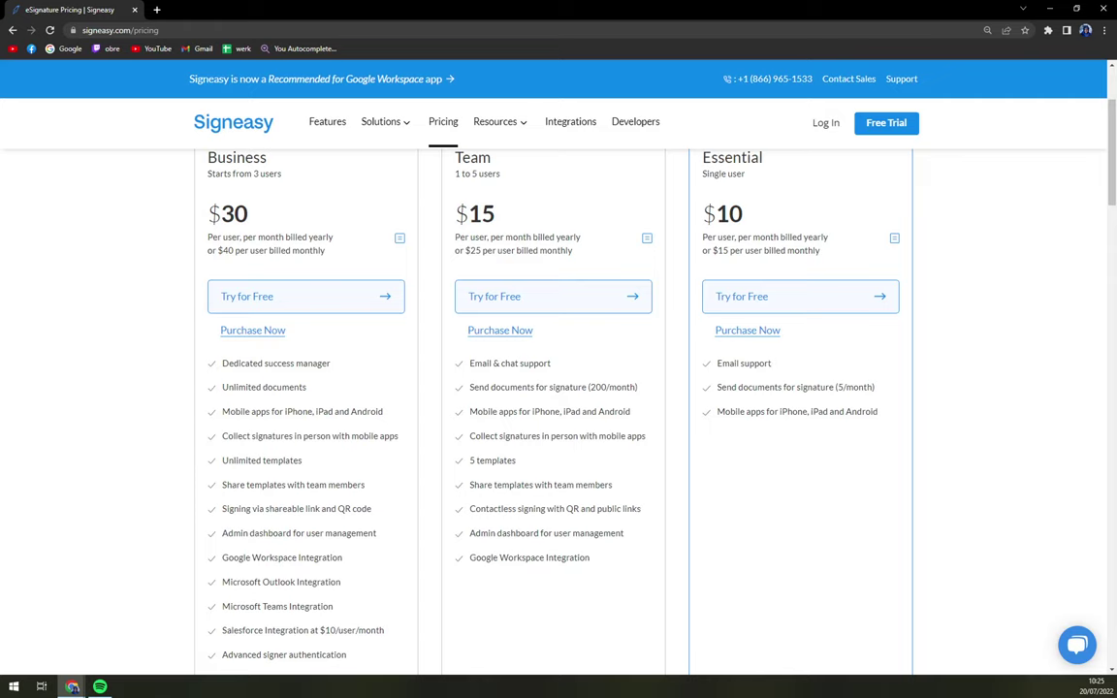
scroll(653, 458, "up", 3)
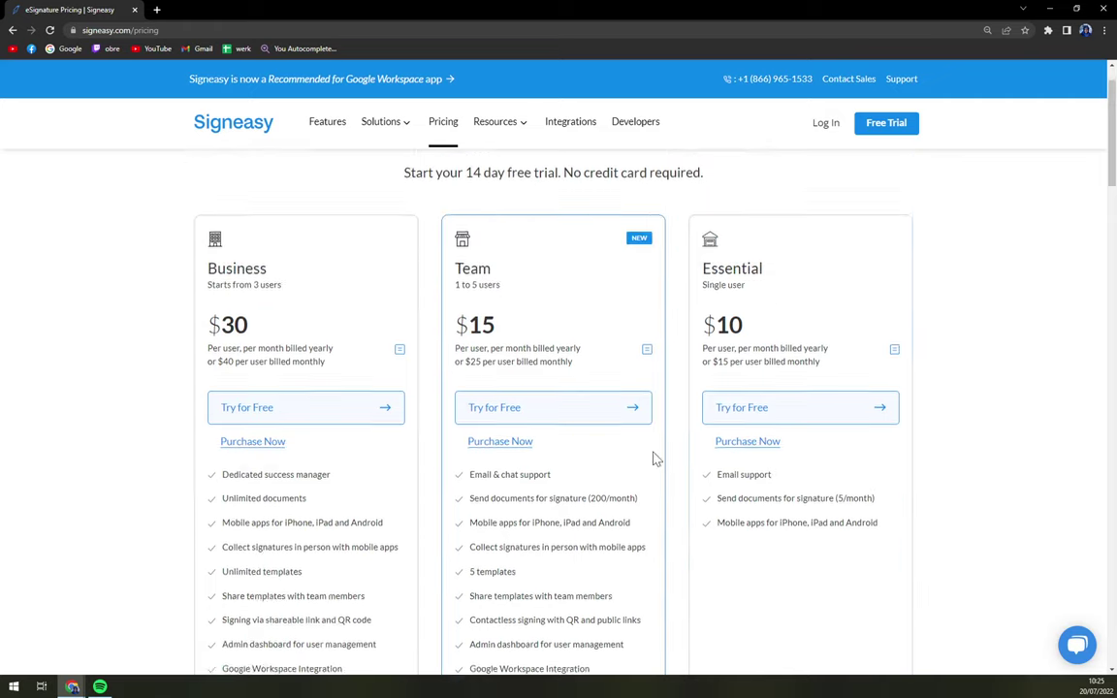
scroll(499, 363, "down", 3)
scroll(554, 404, "up", 2)
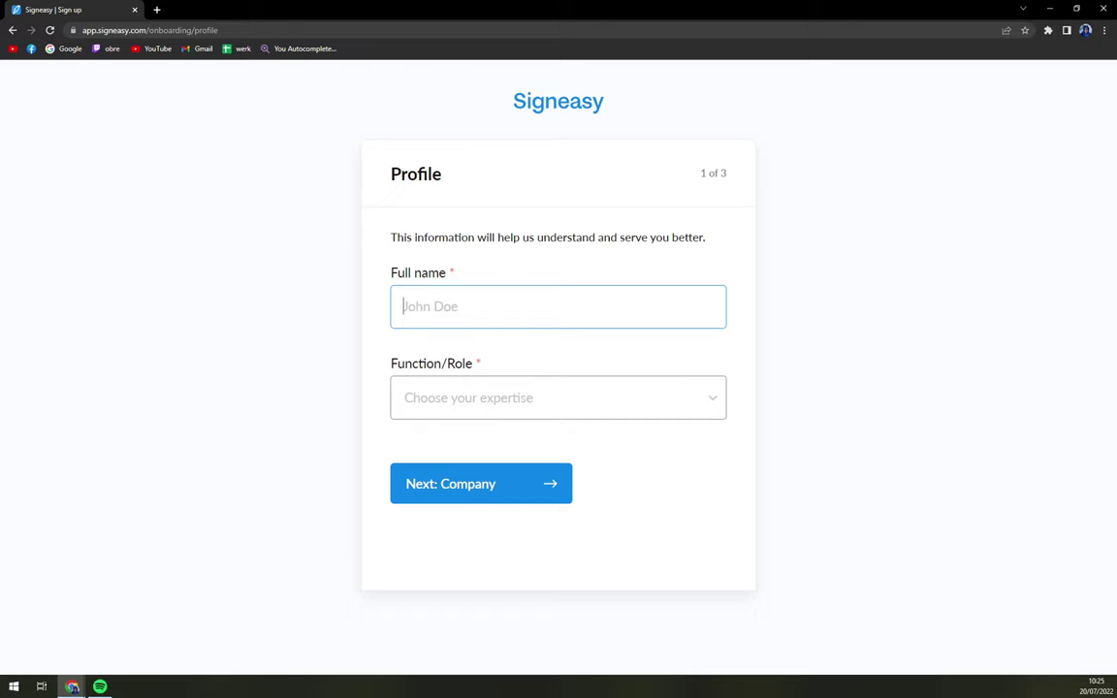
Step: Enter the user's first and last name in the Full name field
type("Matt")
key("Tab")
left_click(433, 307)
type("King")
key("Tab")
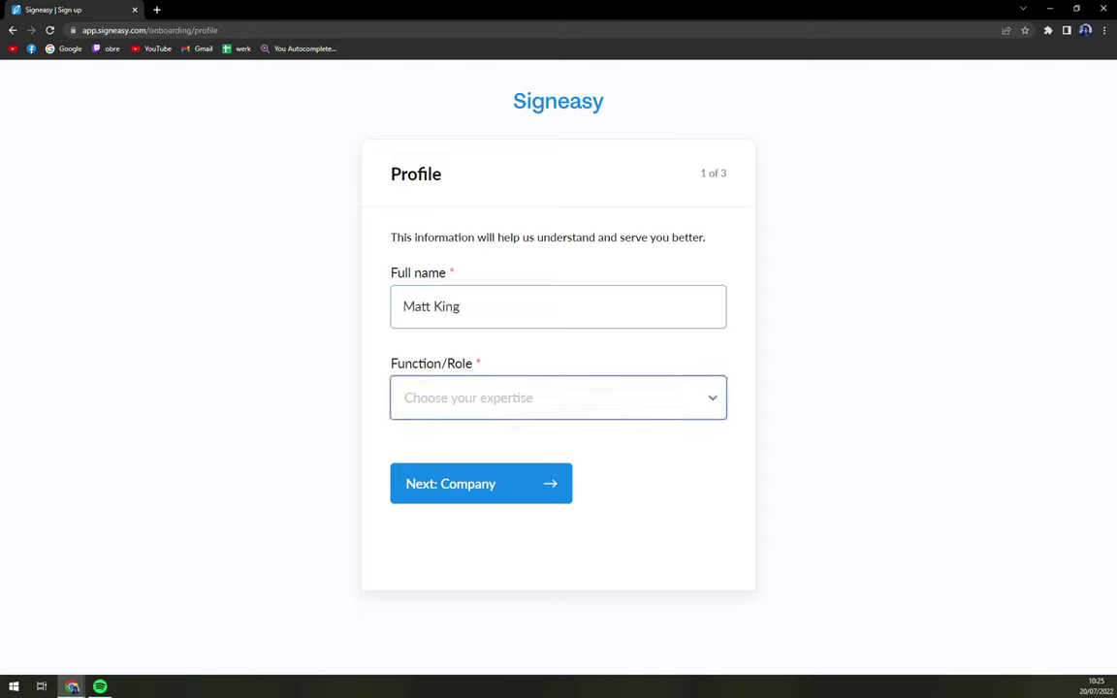
Step: Set Function/Role to Admin and continue to the Company step
left_click(496, 398)
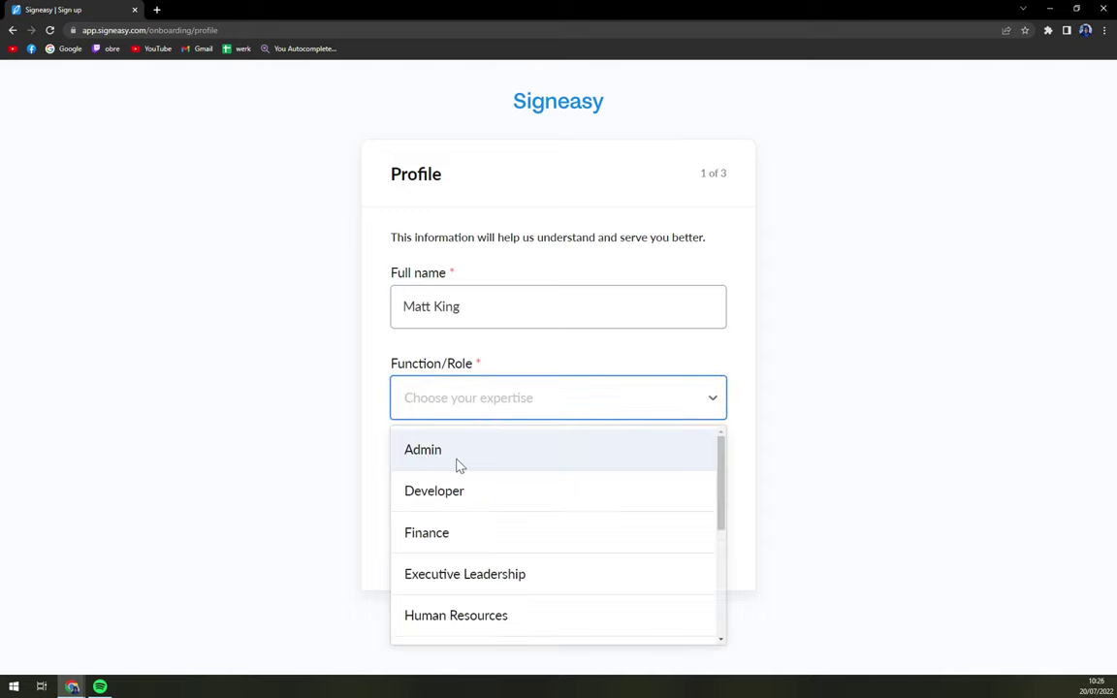
scroll(501, 503, "down", 3)
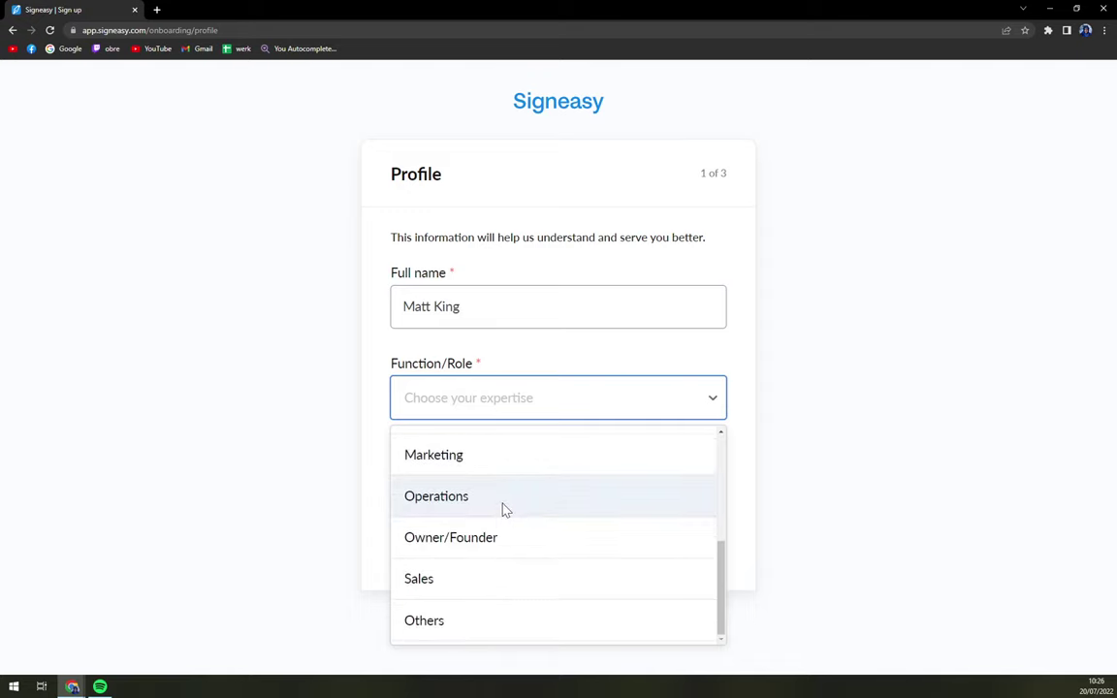
scroll(501, 504, "up", 3)
left_click(473, 452)
left_click(494, 484)
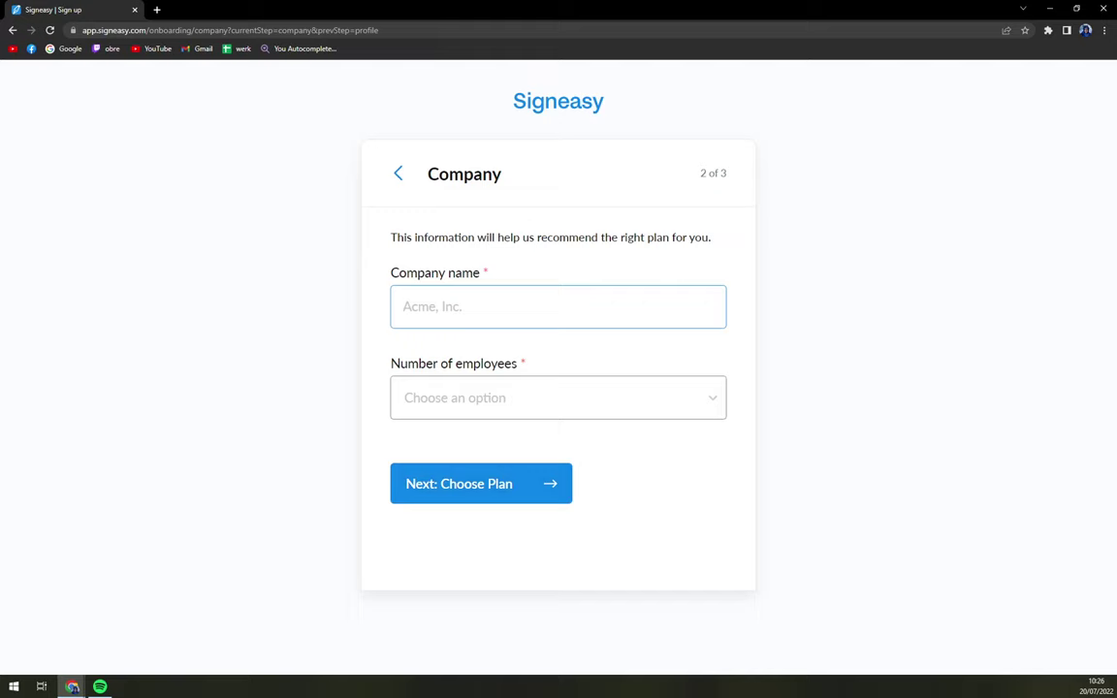
Step: Enter company name MKTUtorials, pick 1–10 employees, and continue with the Team plan
type("MKTUtorials")
left_click(558, 397)
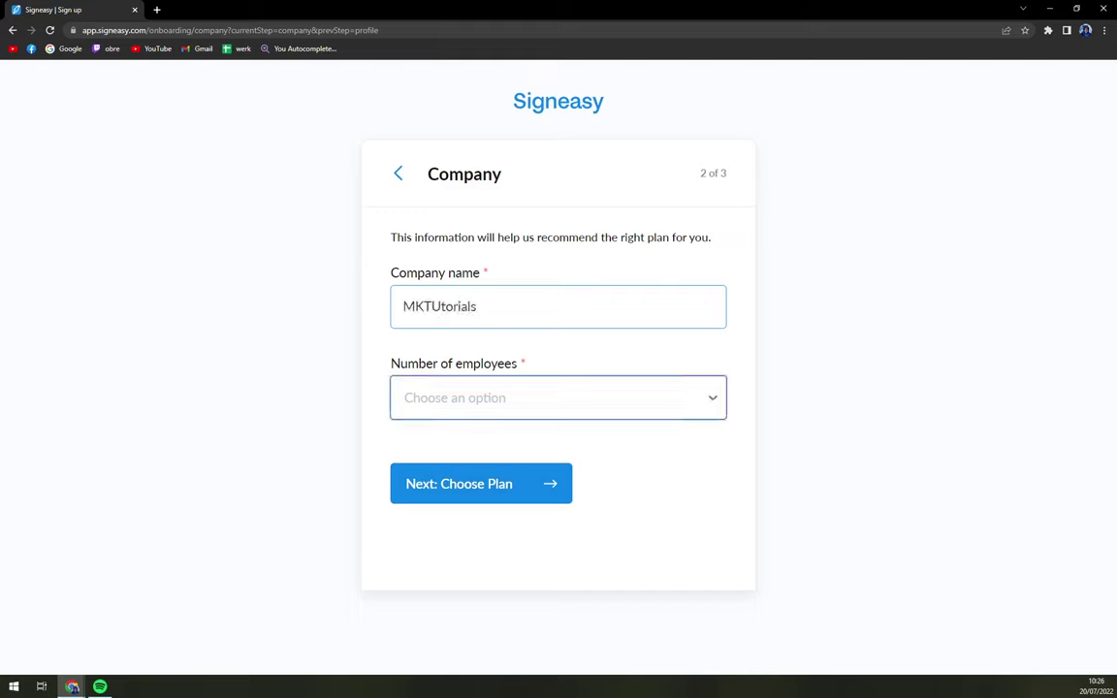
left_click(502, 412)
left_click(501, 452)
left_click(514, 483)
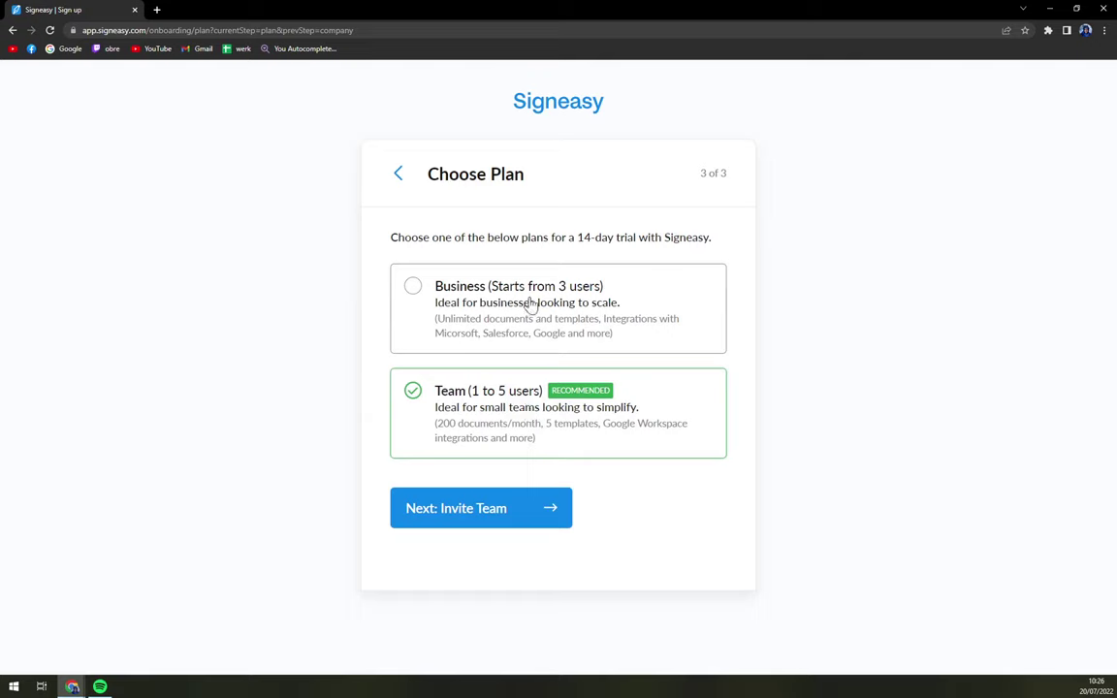
left_click(469, 517)
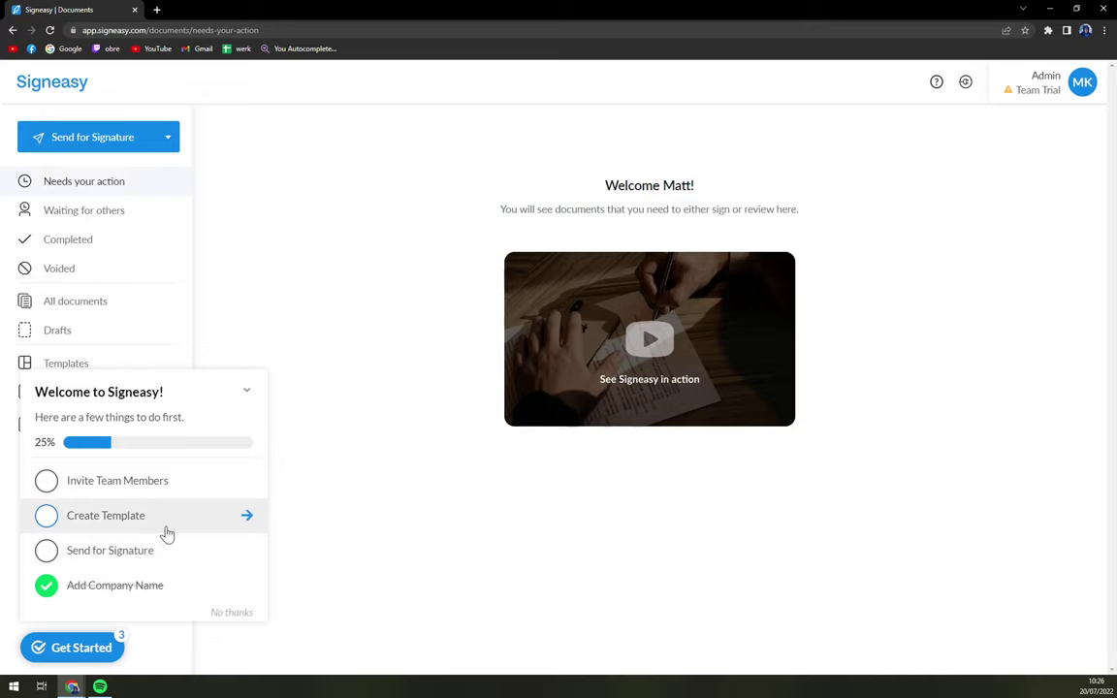
Step: Start a Send for Signature request from the Welcome checklist
left_click(147, 558)
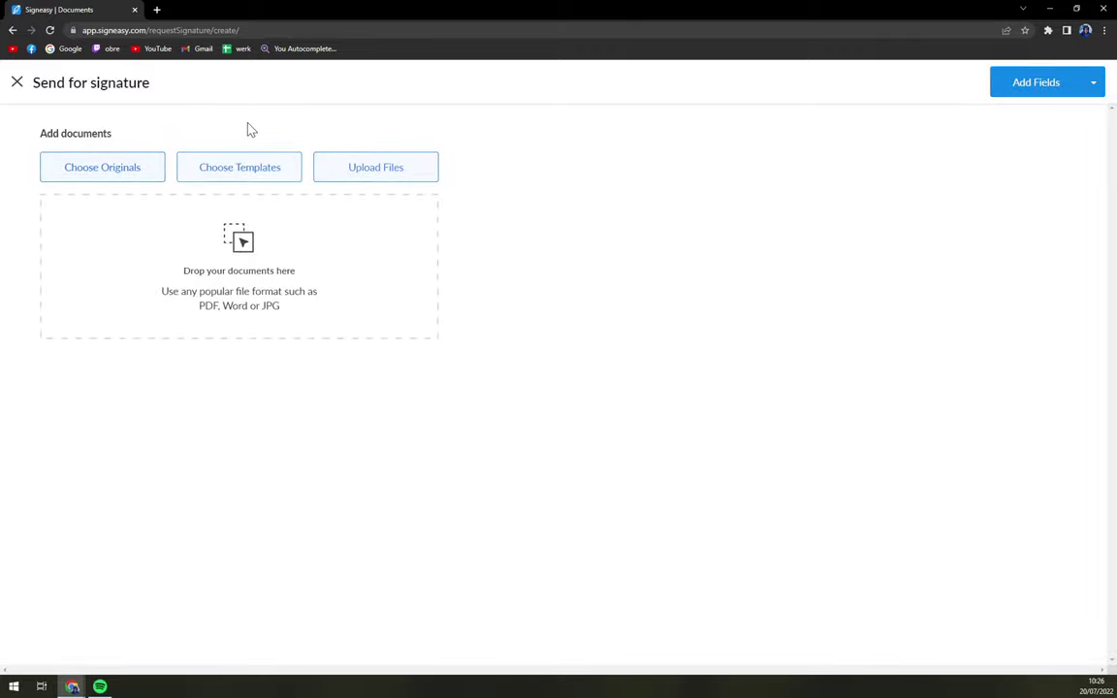
Step: Browse the Originals and Templates lists, closing both without choosing anything
left_click(117, 167)
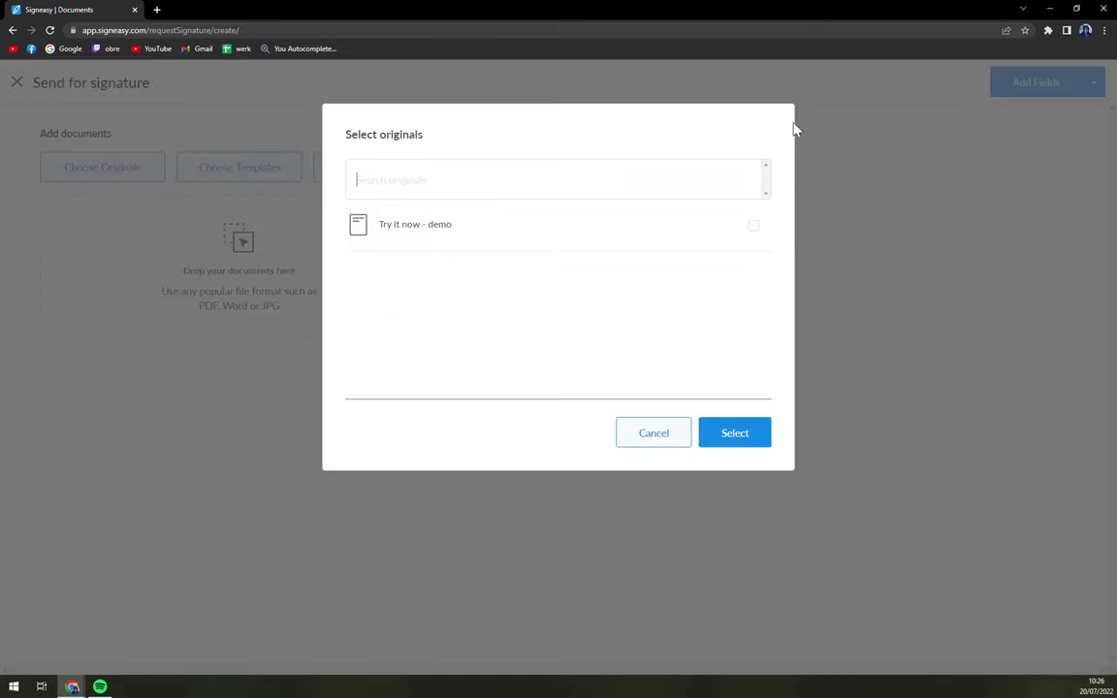
left_click(672, 427)
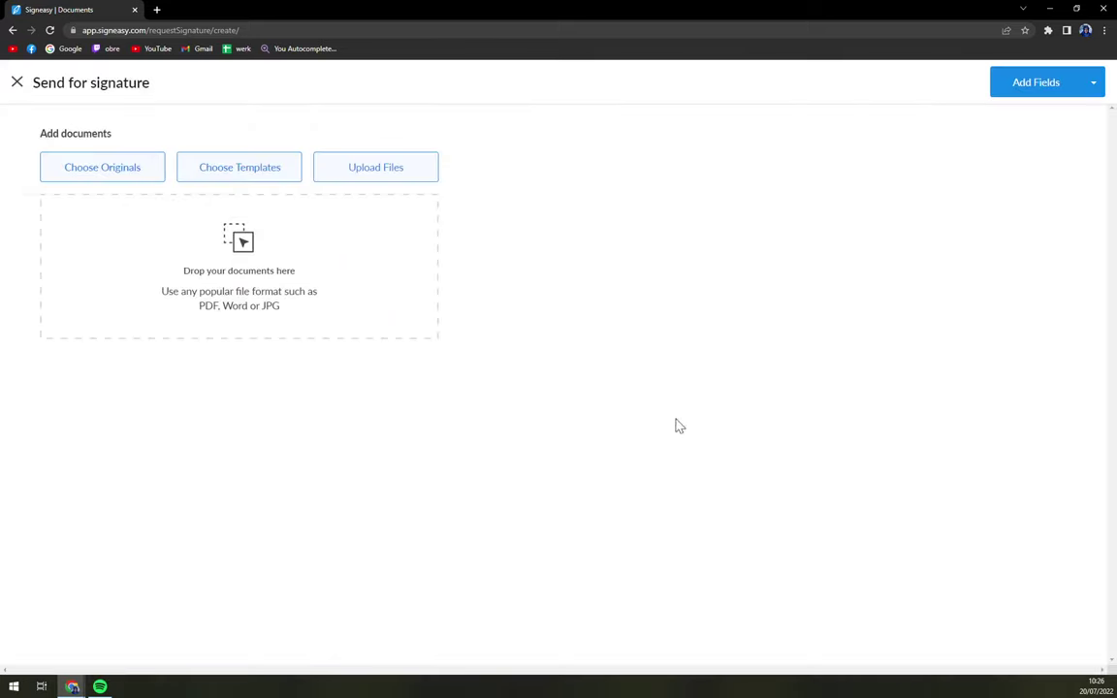
left_click(241, 175)
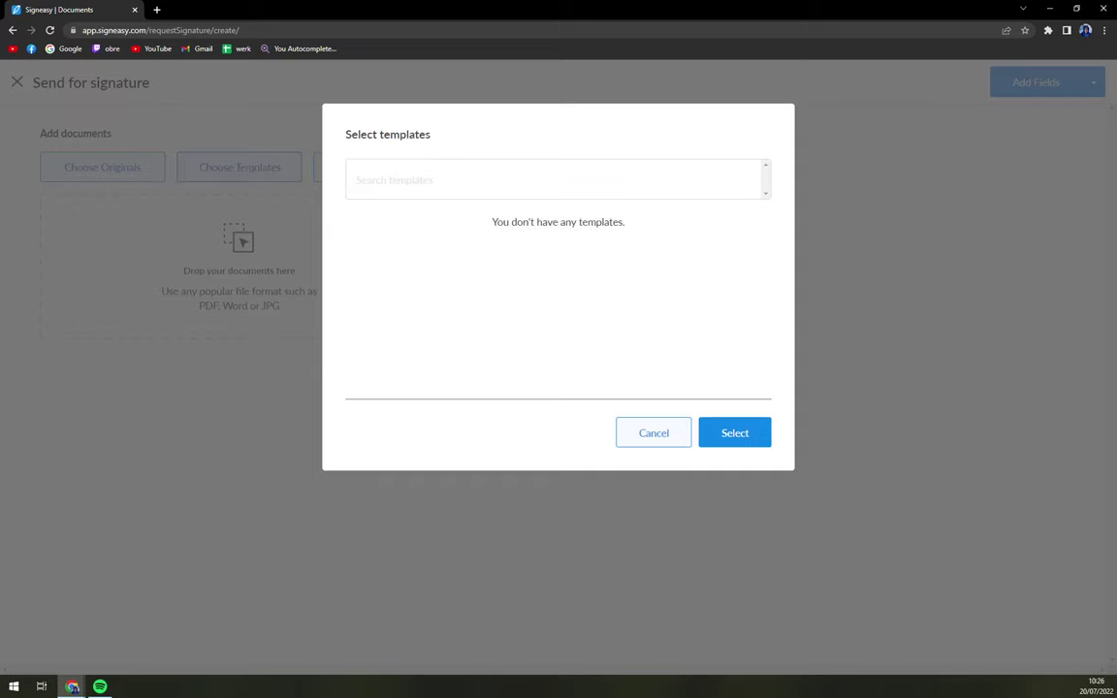
left_click_drag(491, 222, 548, 222)
left_click(511, 309)
left_click(684, 431)
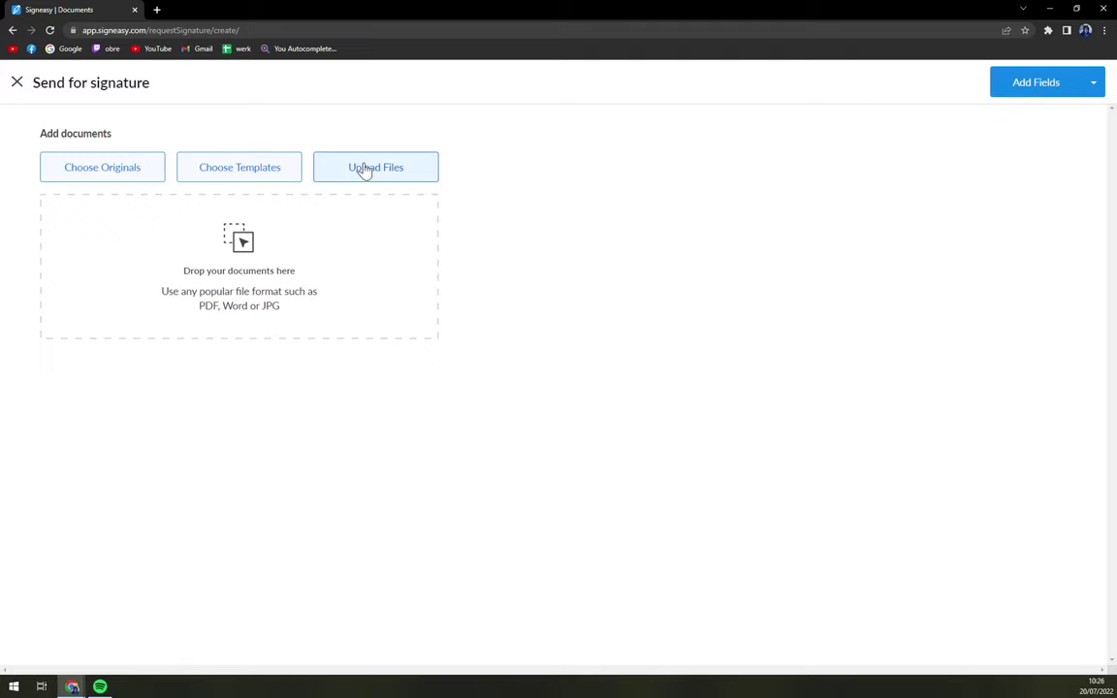
Step: Attach the 'Try it now - demo' original to the signature request
left_click(115, 167)
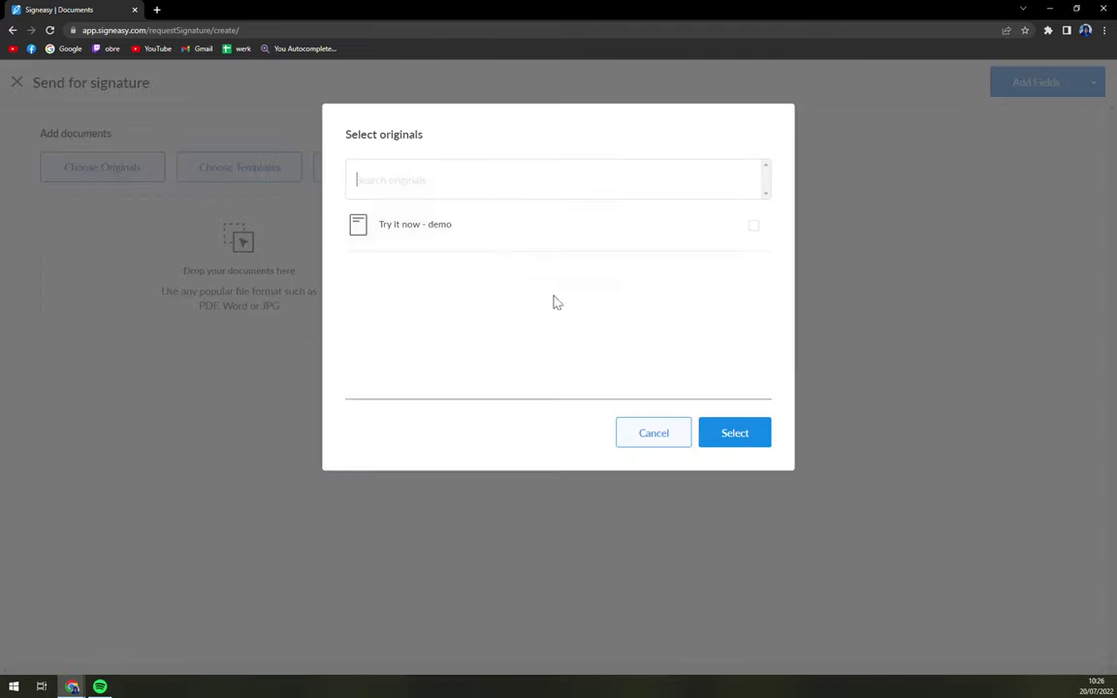
left_click(475, 233)
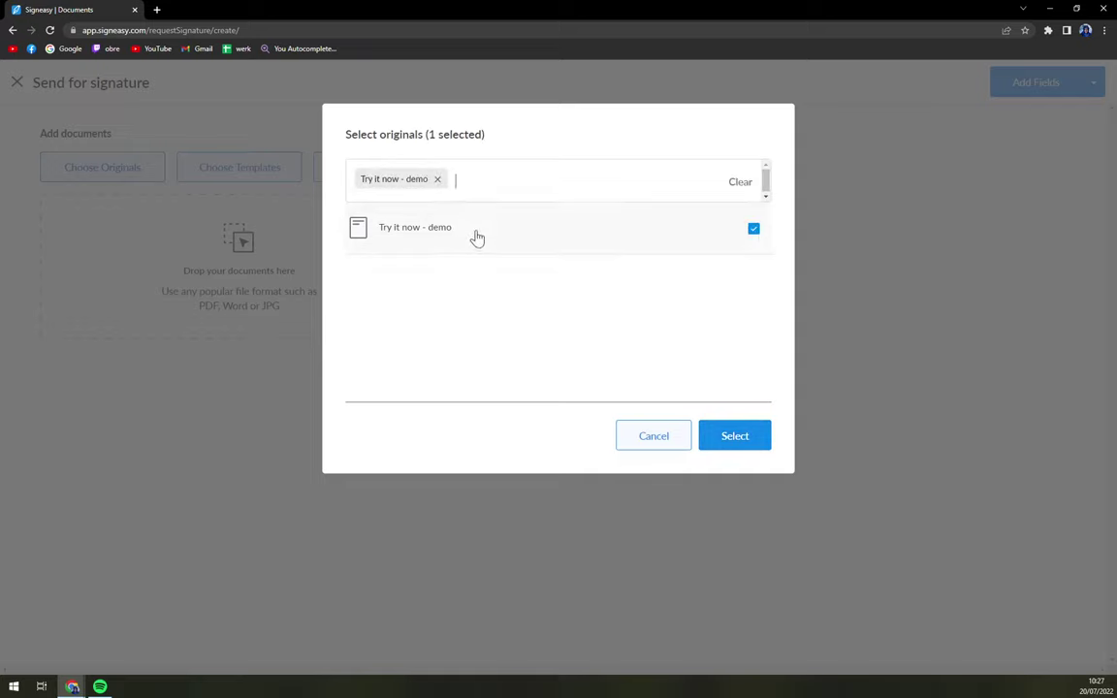
left_click(437, 180)
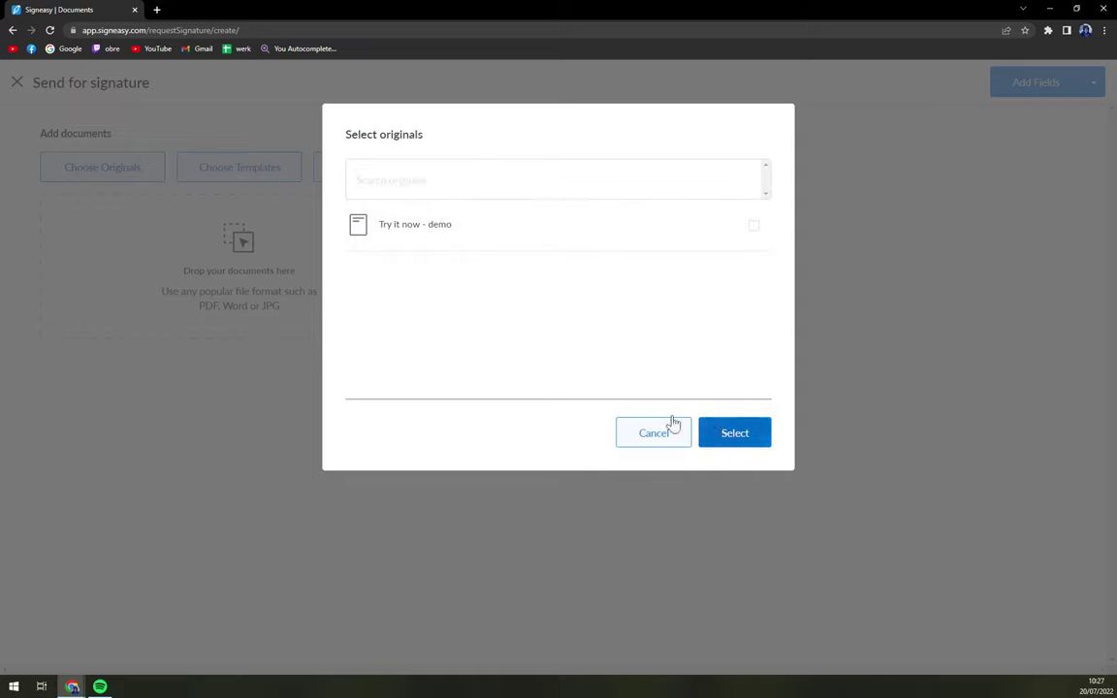
left_click(477, 232)
left_click(761, 441)
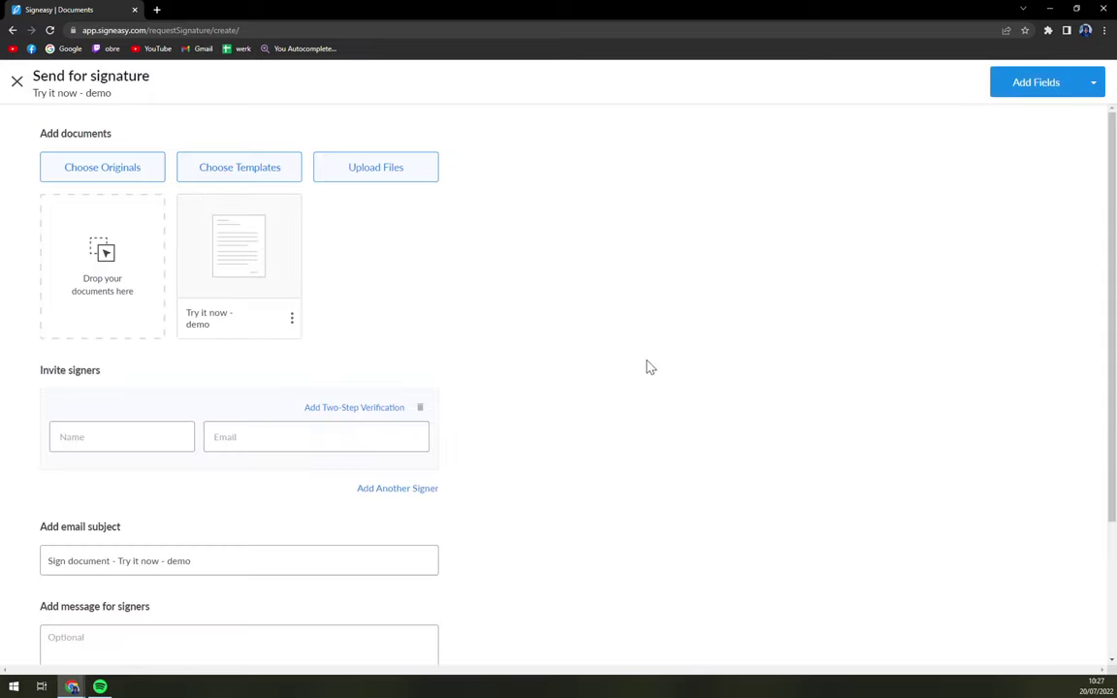
Step: Review the request form, briefly focusing the signer Name field
scroll(557, 302, "down", 2)
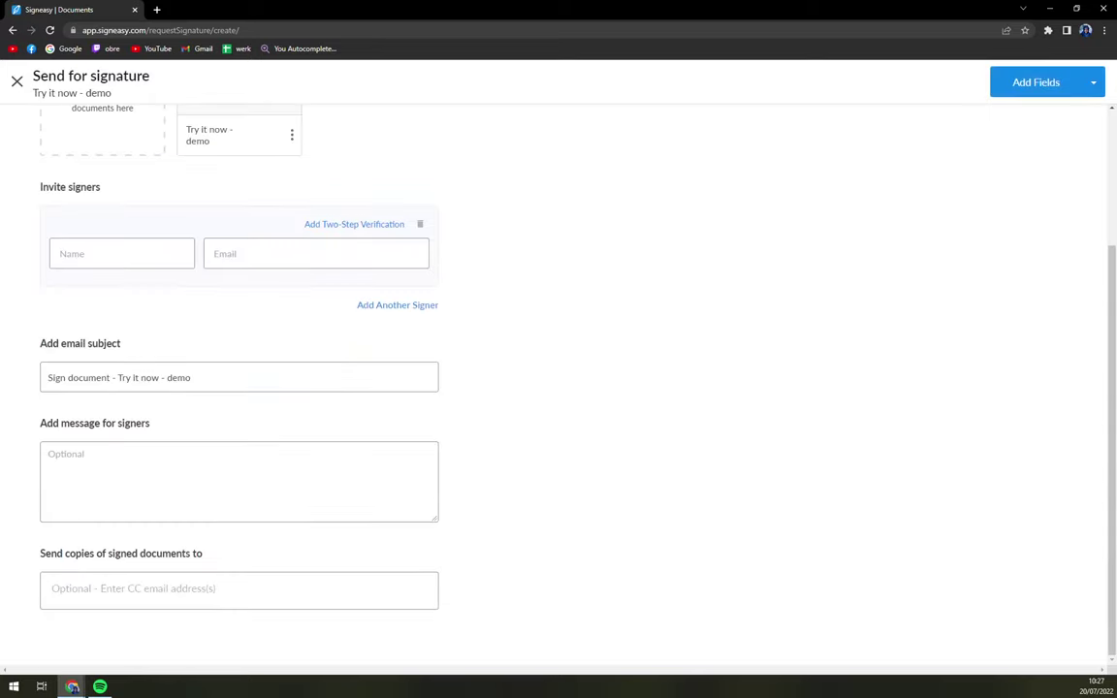
left_click(150, 255)
left_click(150, 217)
scroll(261, 351, "up", 2)
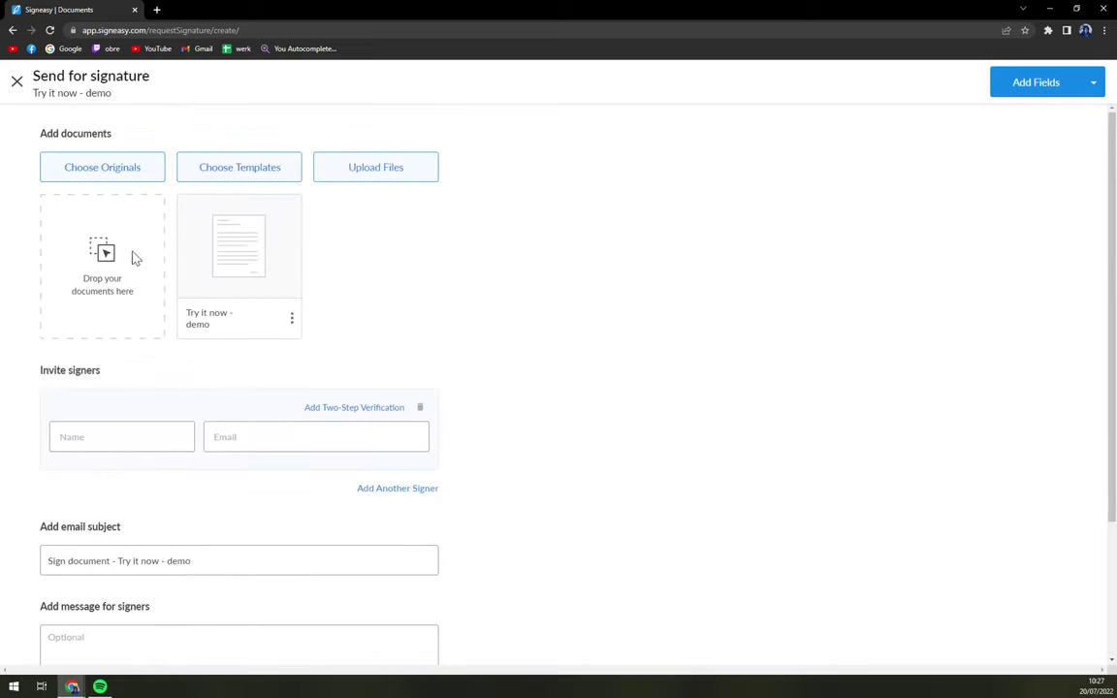
scroll(559, 387, "down", 2)
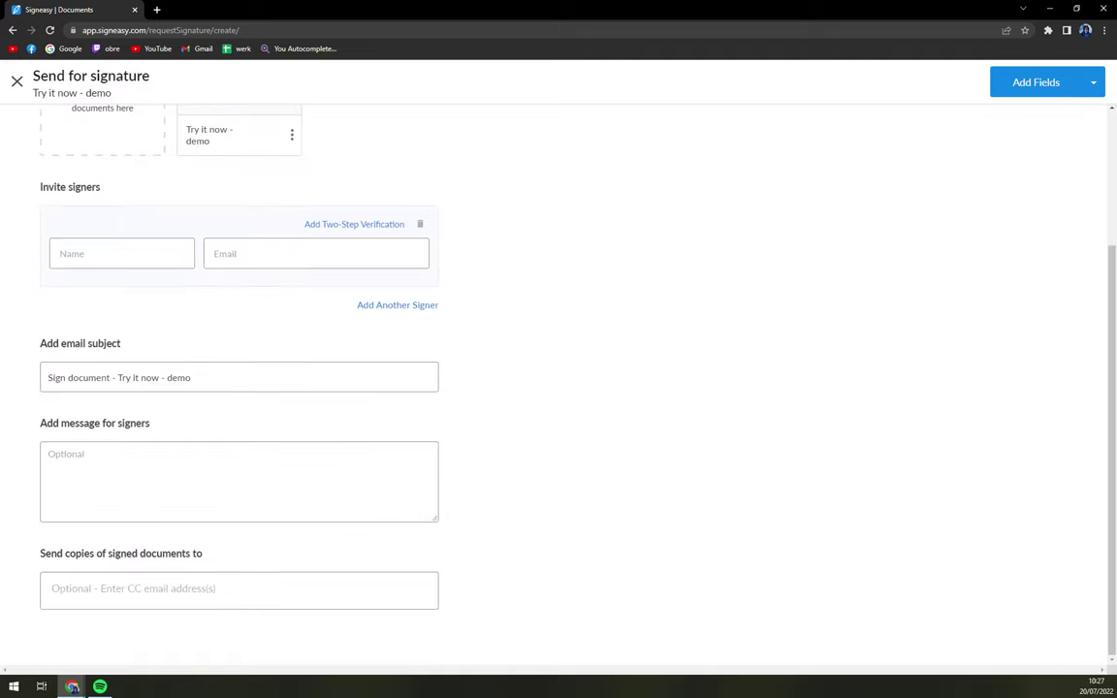
scroll(261, 414, "up", 2)
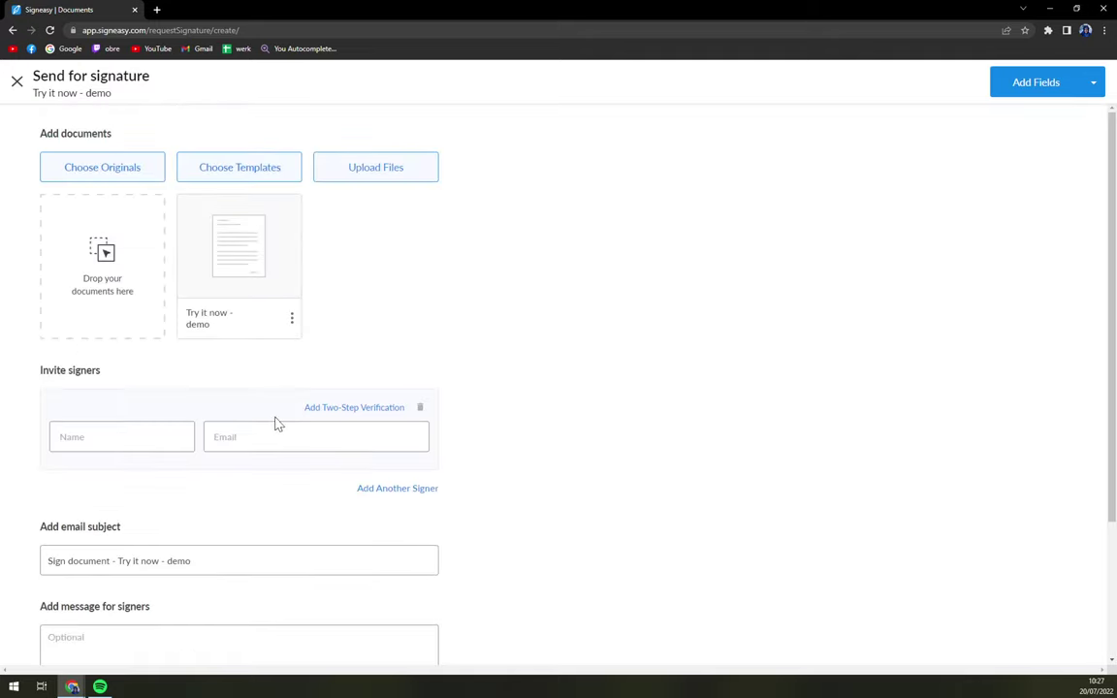
Step: Discard the unfinished demo request and go to Create Template from Get Started
left_click(22, 83)
left_click(608, 225)
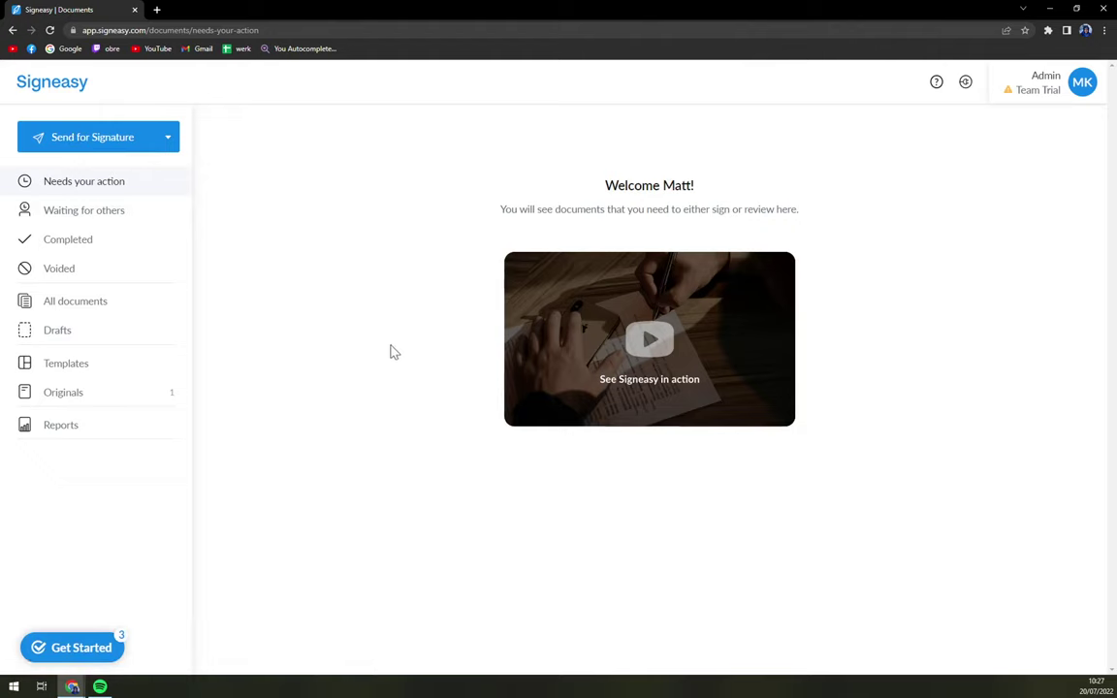
left_click(82, 651)
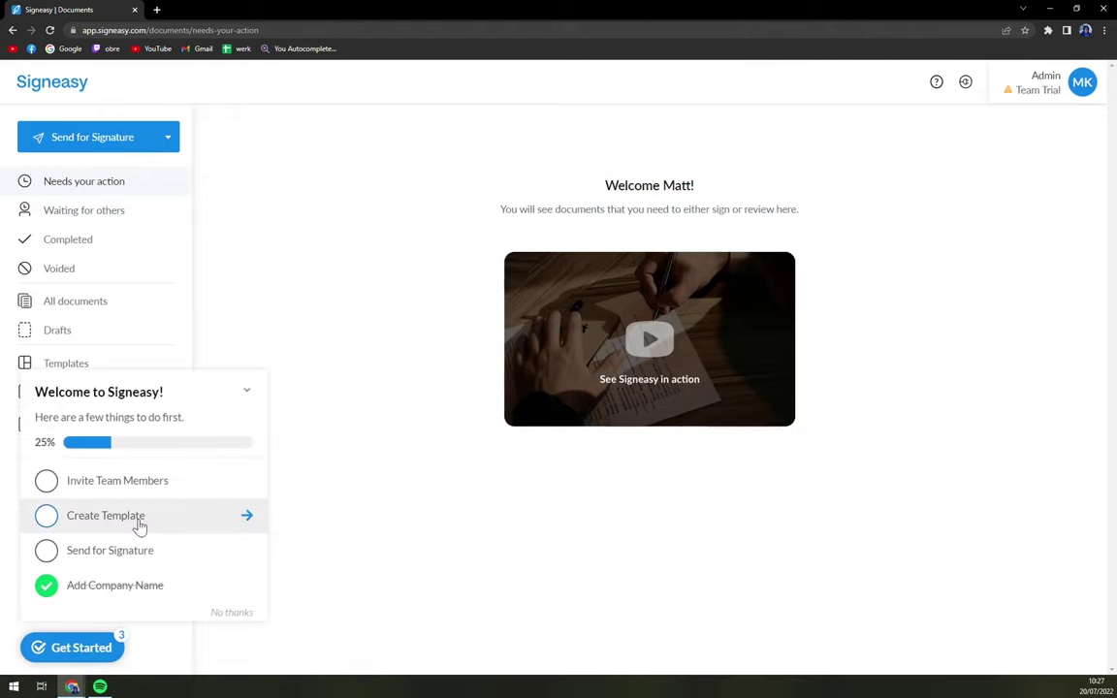
left_click(142, 527)
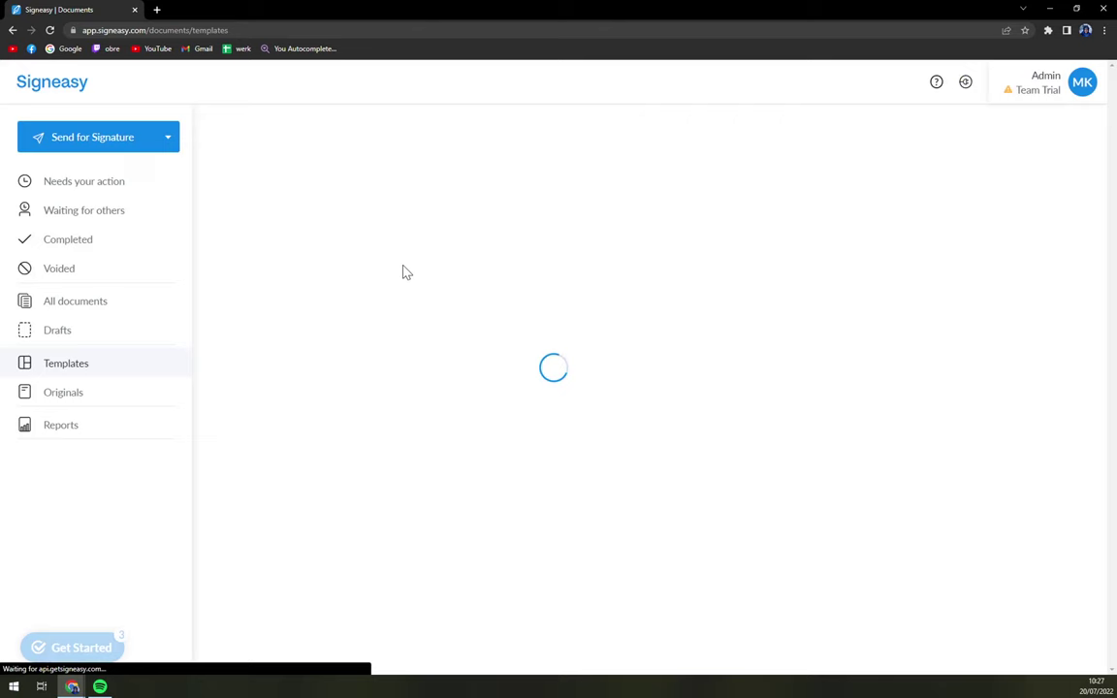
Step: View Needs your action and Waiting for others, then start a new request with Send Now
left_click(90, 180)
left_click(137, 210)
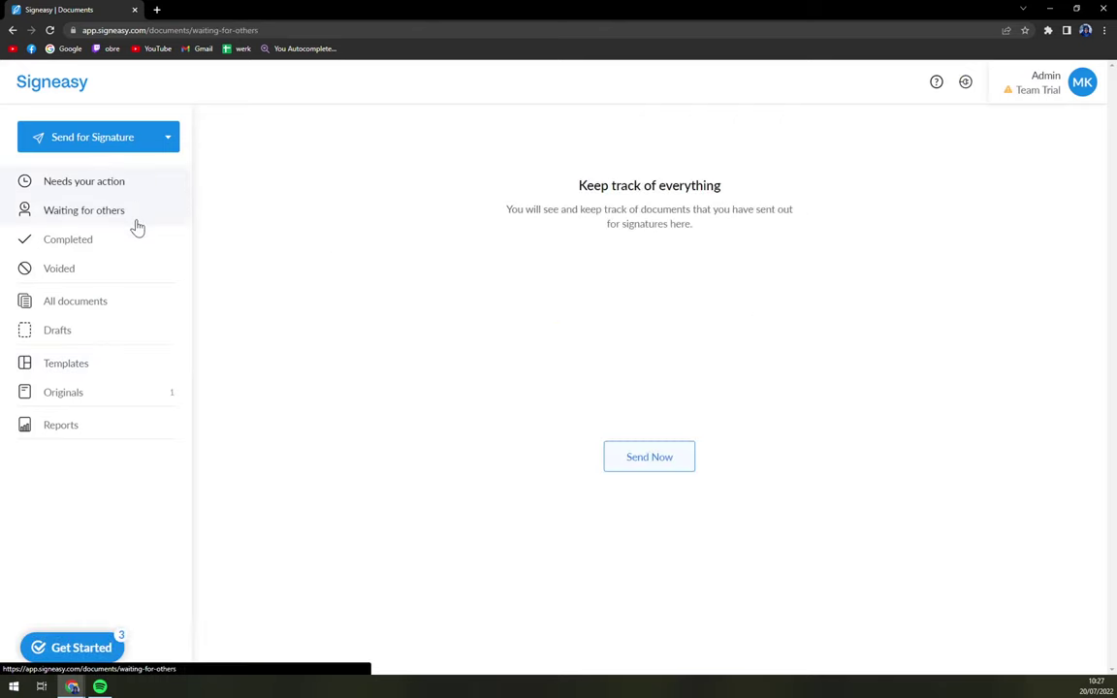
left_click(653, 456)
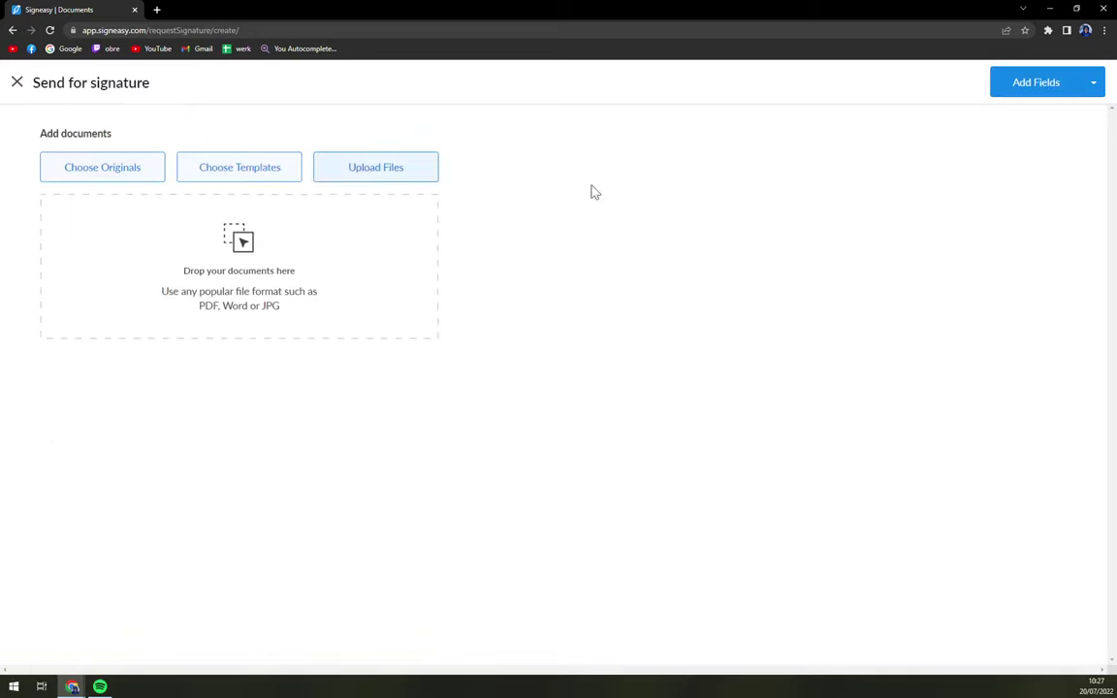
Step: Try Add Fields and its send-without-fields option, then close the empty request
left_click(1064, 91)
left_click(1091, 87)
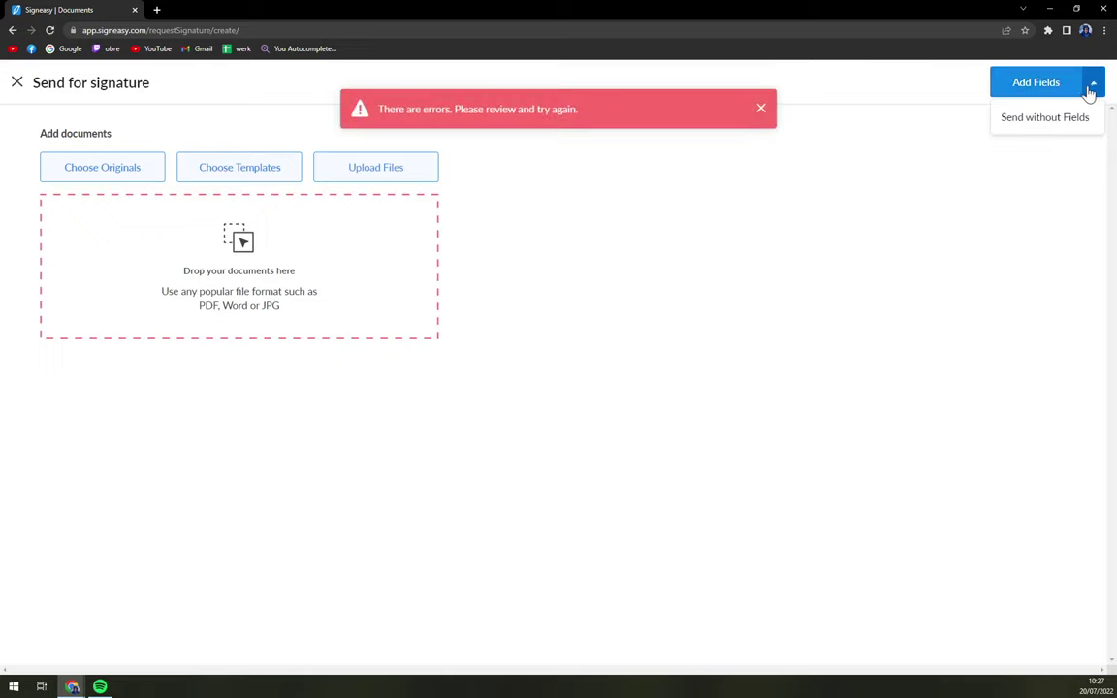
left_click(17, 83)
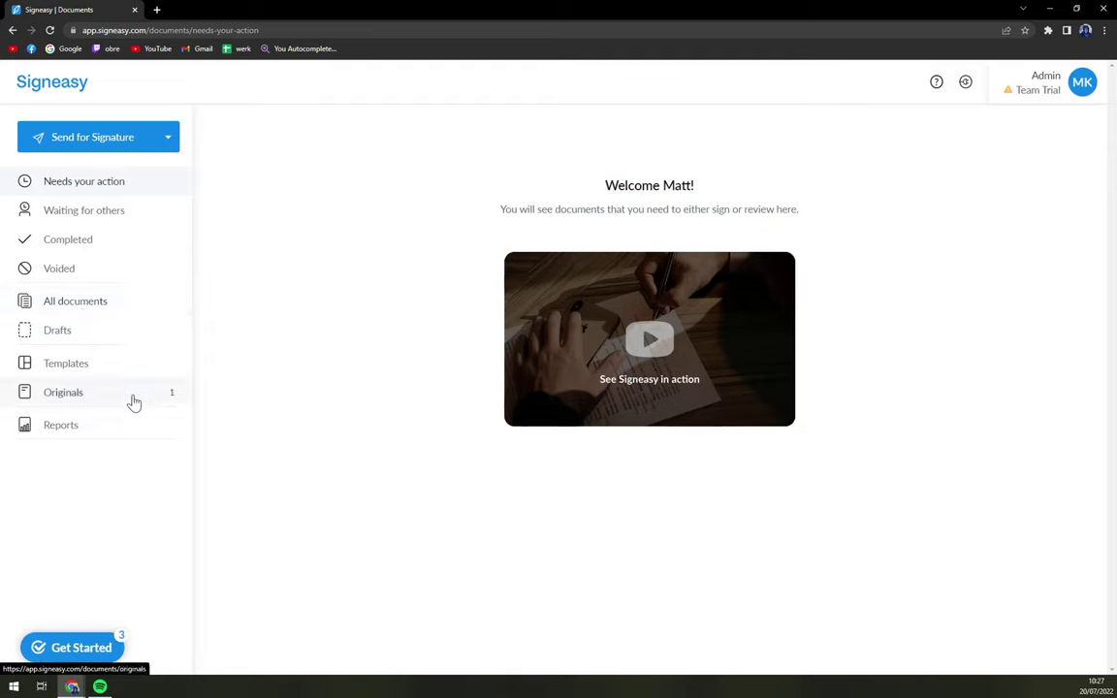
Step: Choose Sign Document and upload sample.pdf from Desktop > useless stuff
left_click(114, 139)
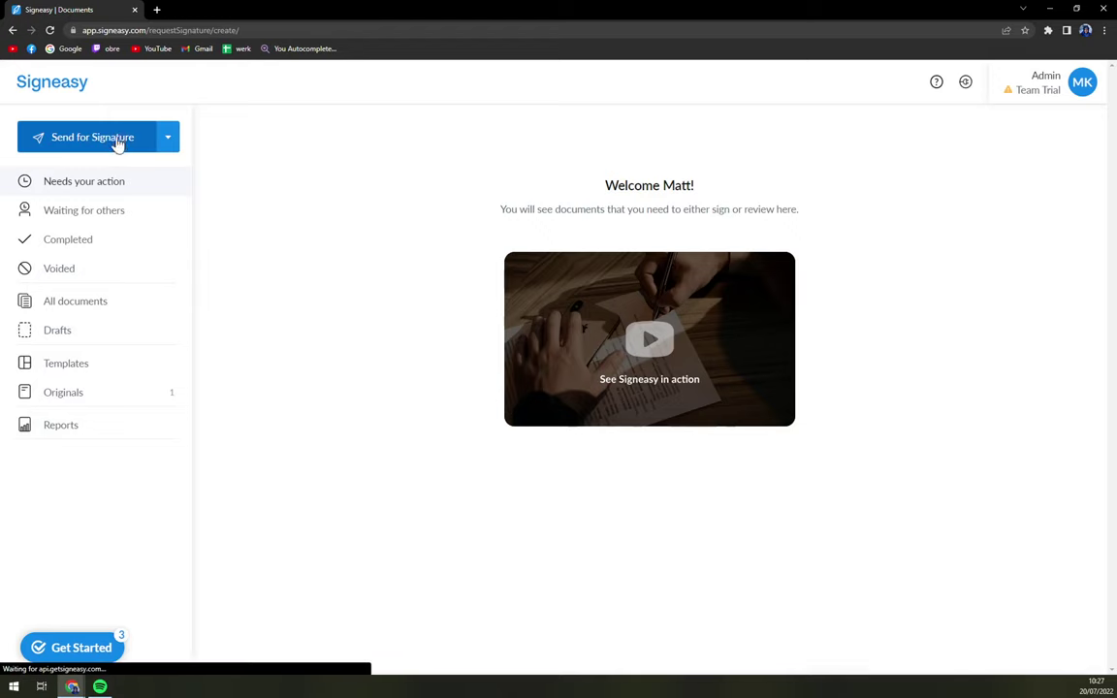
left_click(16, 83)
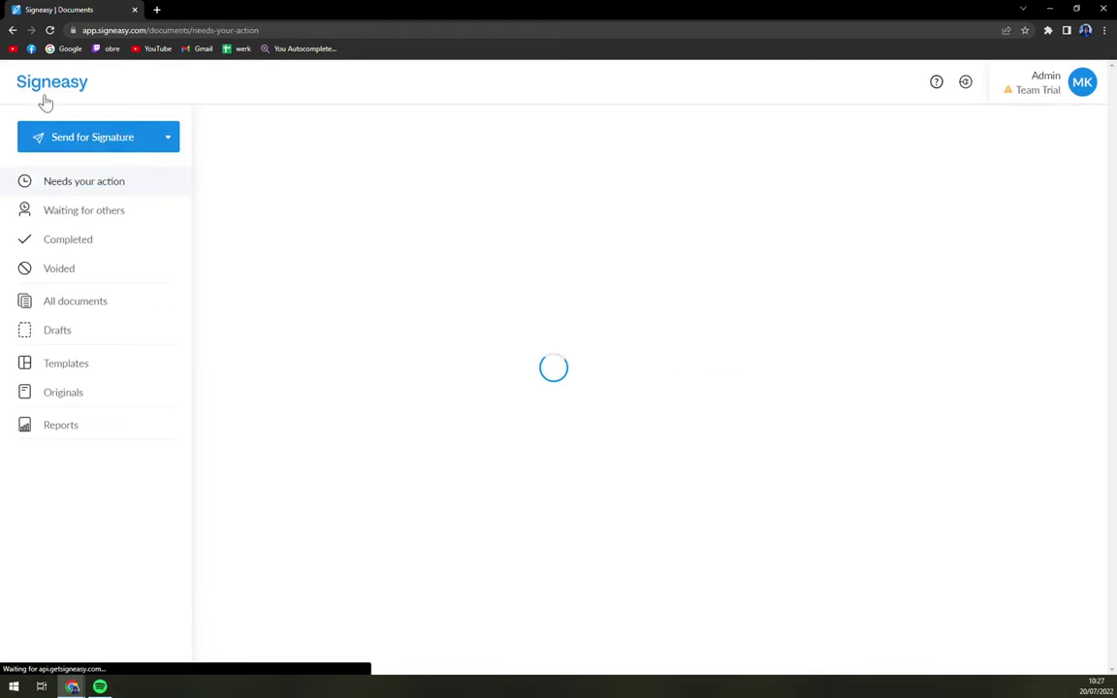
left_click(167, 138)
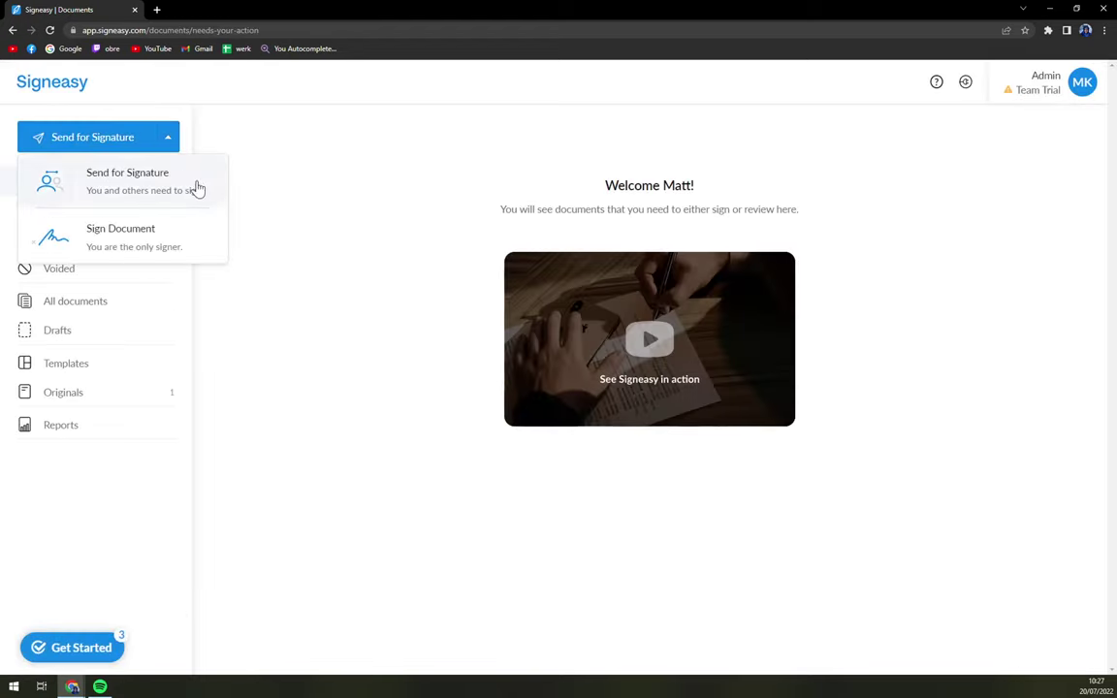
left_click(192, 244)
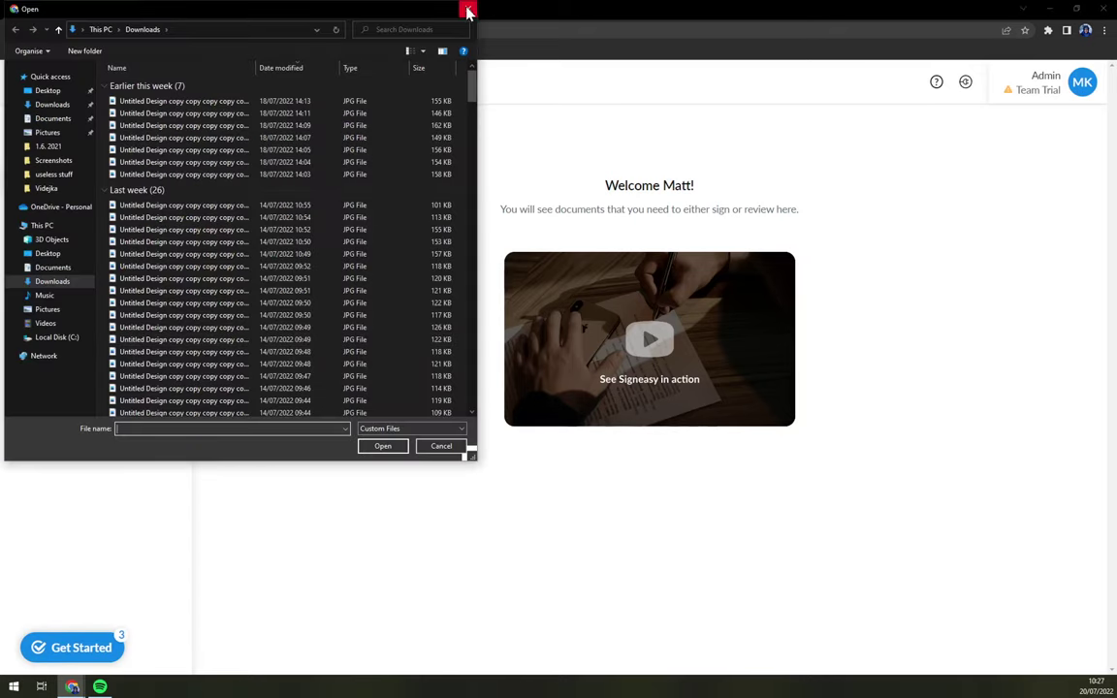
left_click(468, 8)
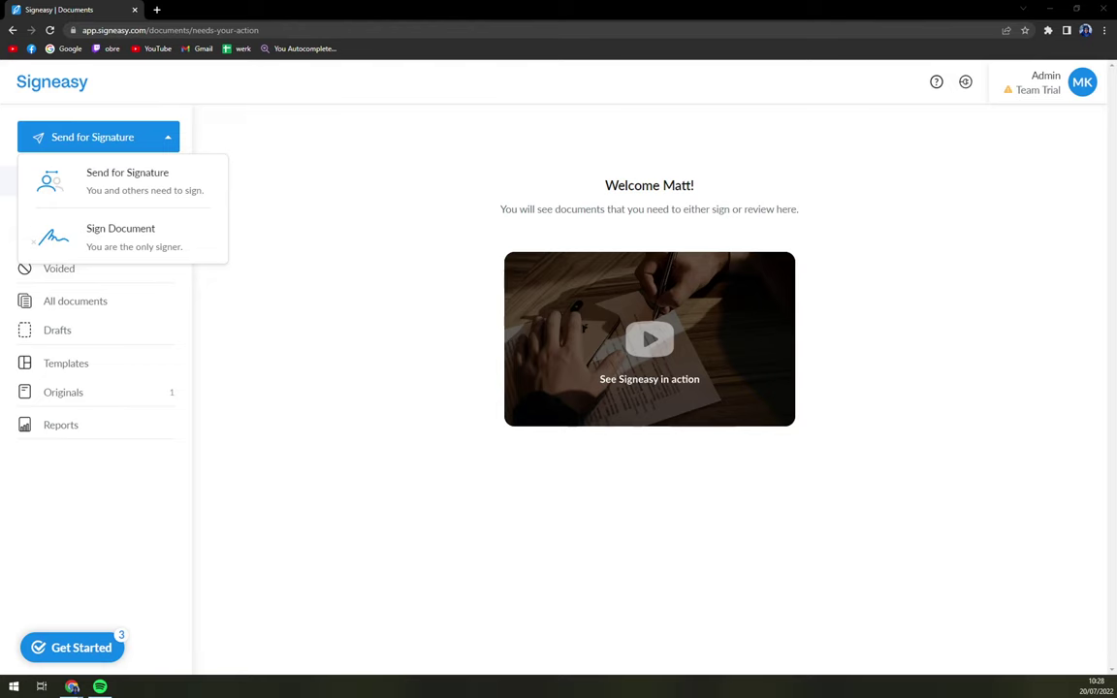
left_click(154, 241)
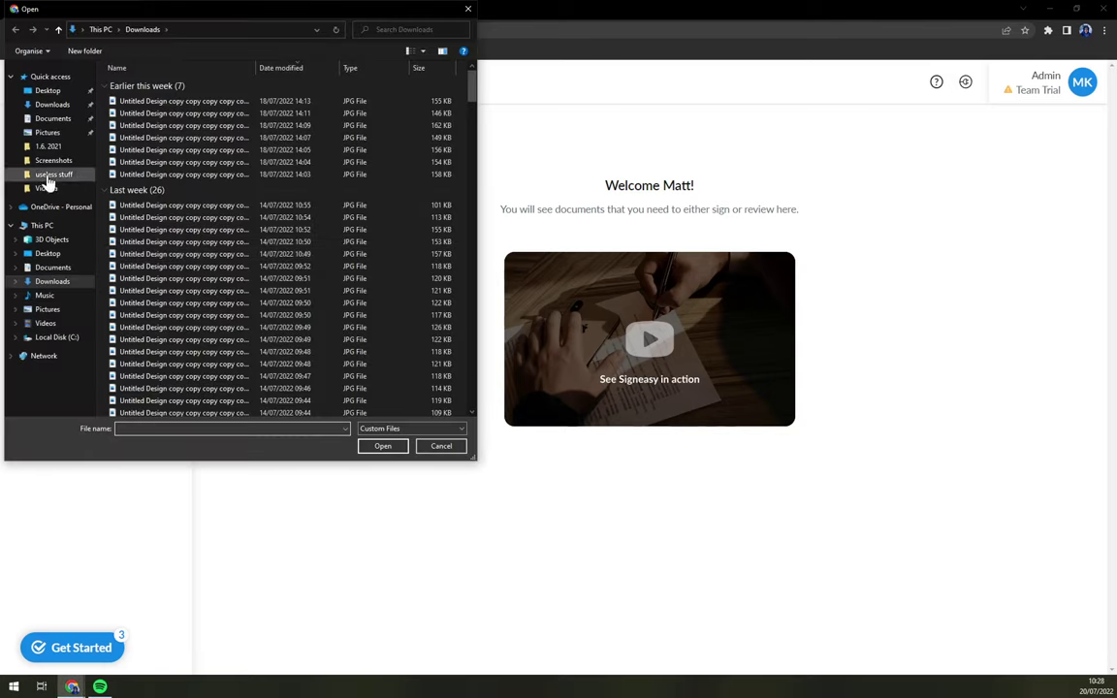
left_click(51, 163)
left_click(54, 176)
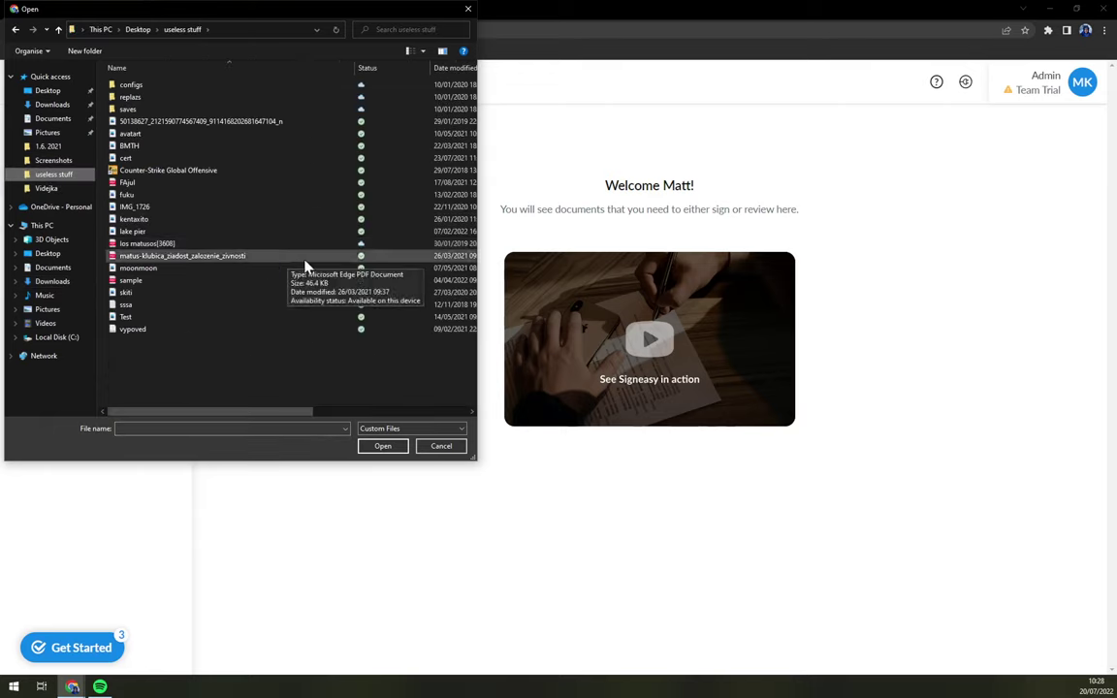
double_click(132, 280)
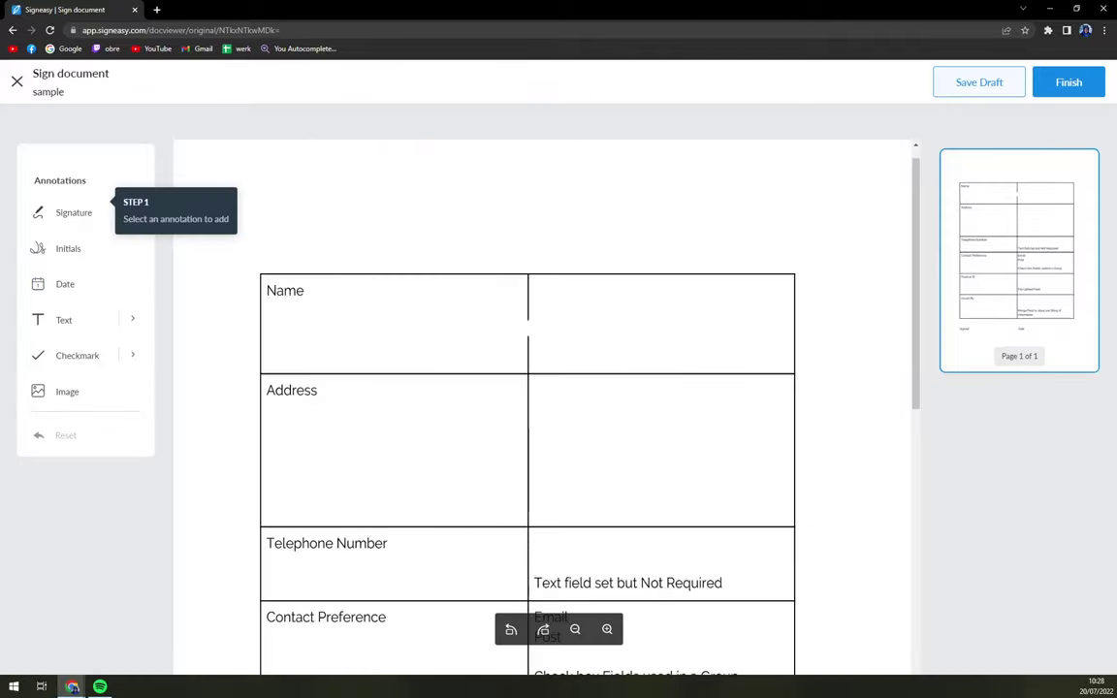
Step: Close the signing view, re-upload sample.pdf via Sign Document, then cancel the duplicate's rename
left_click(15, 85)
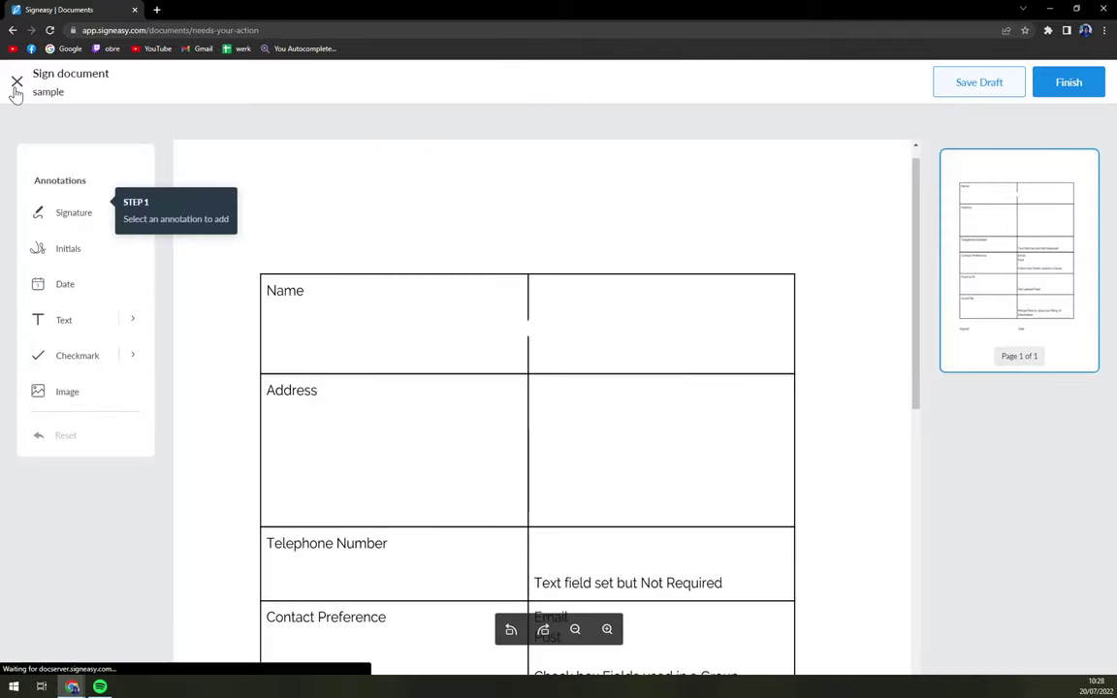
left_click(168, 141)
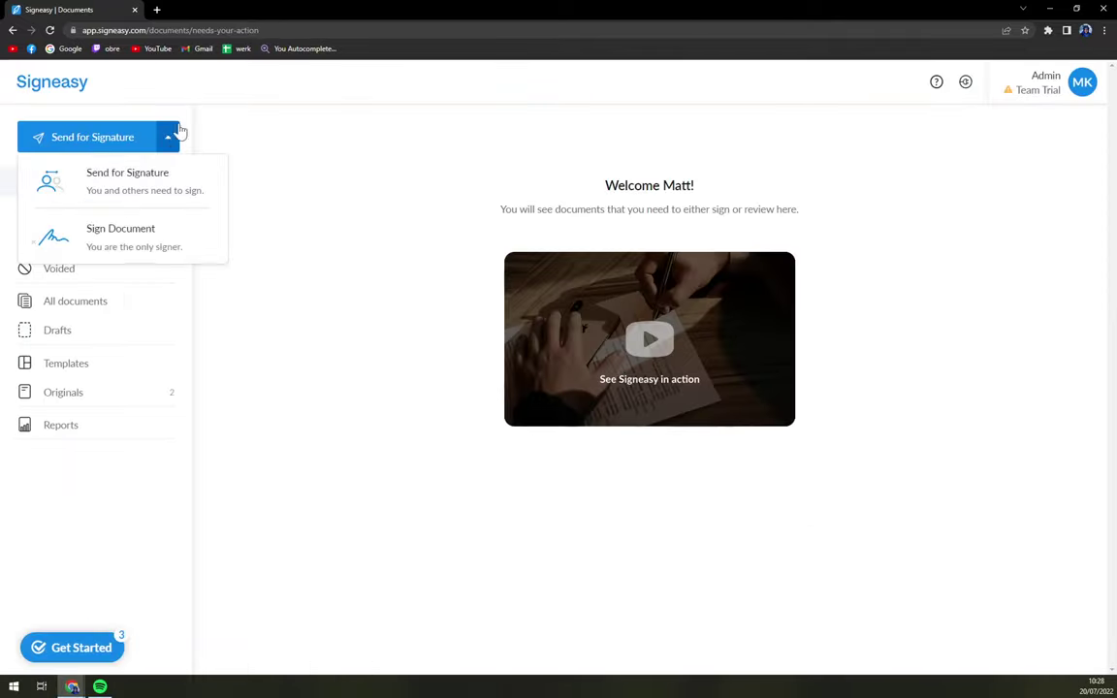
left_click(173, 137)
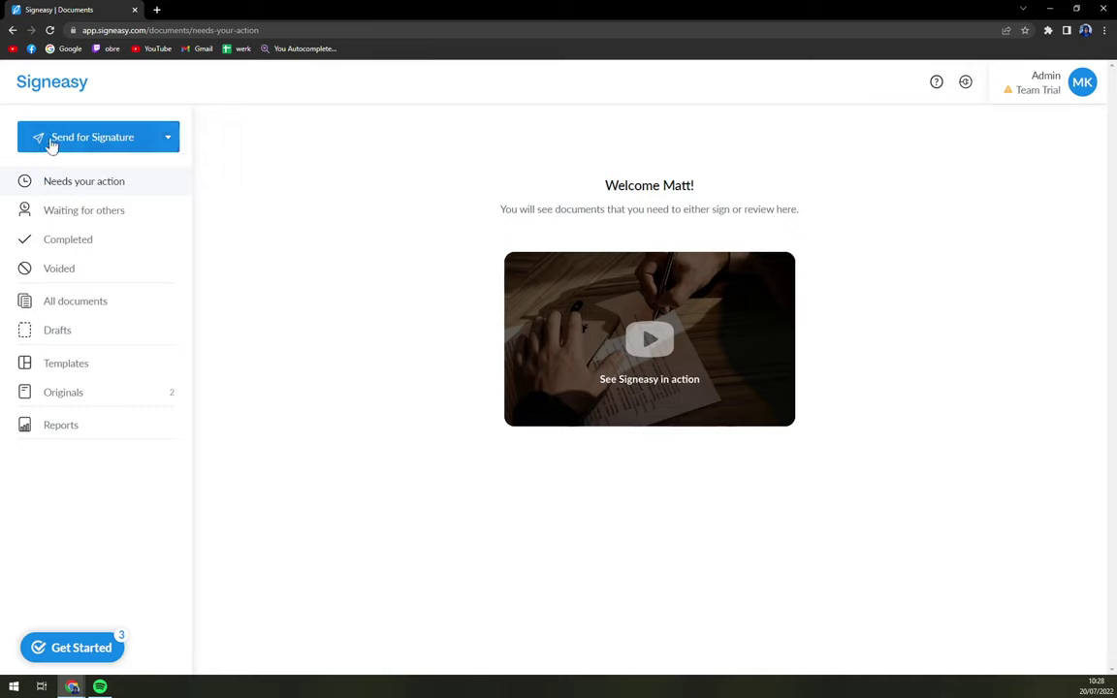
left_click(170, 143)
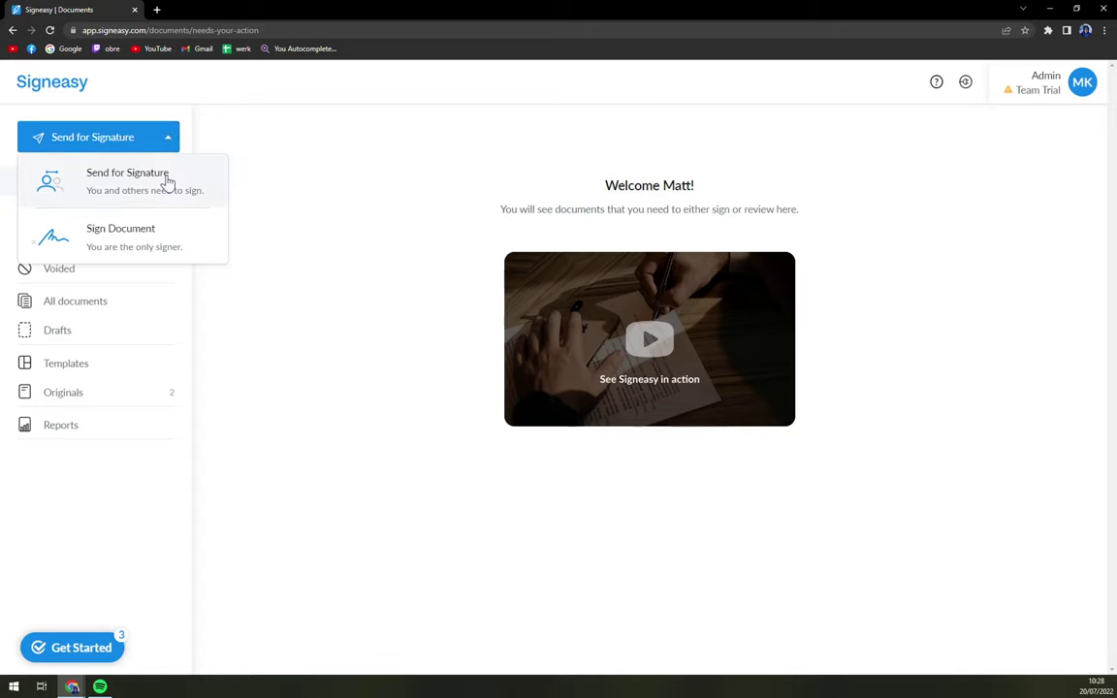
left_click(191, 254)
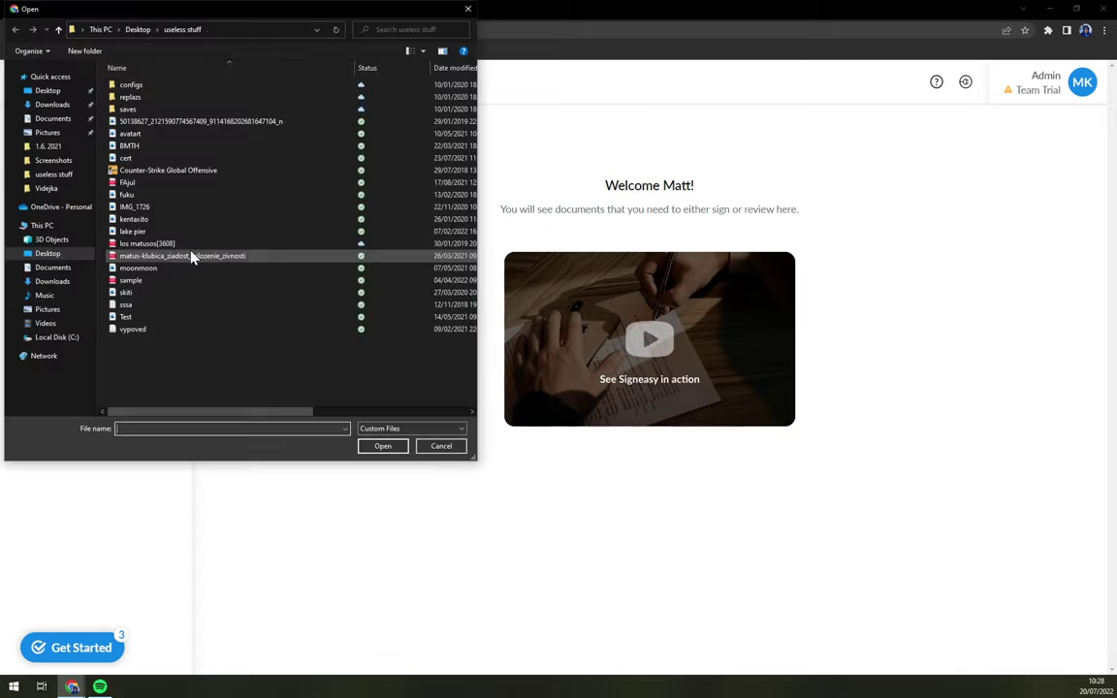
double_click(144, 282)
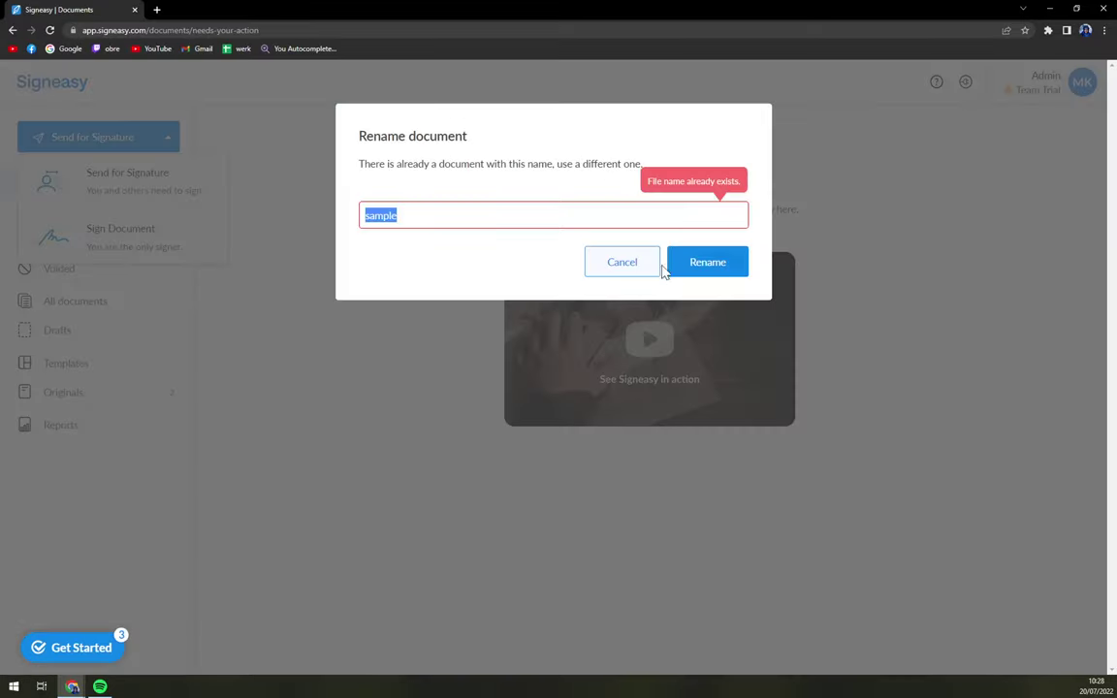
left_click(622, 262)
Step: Open the sample document from the uploaded originals list for signing
left_click(114, 392)
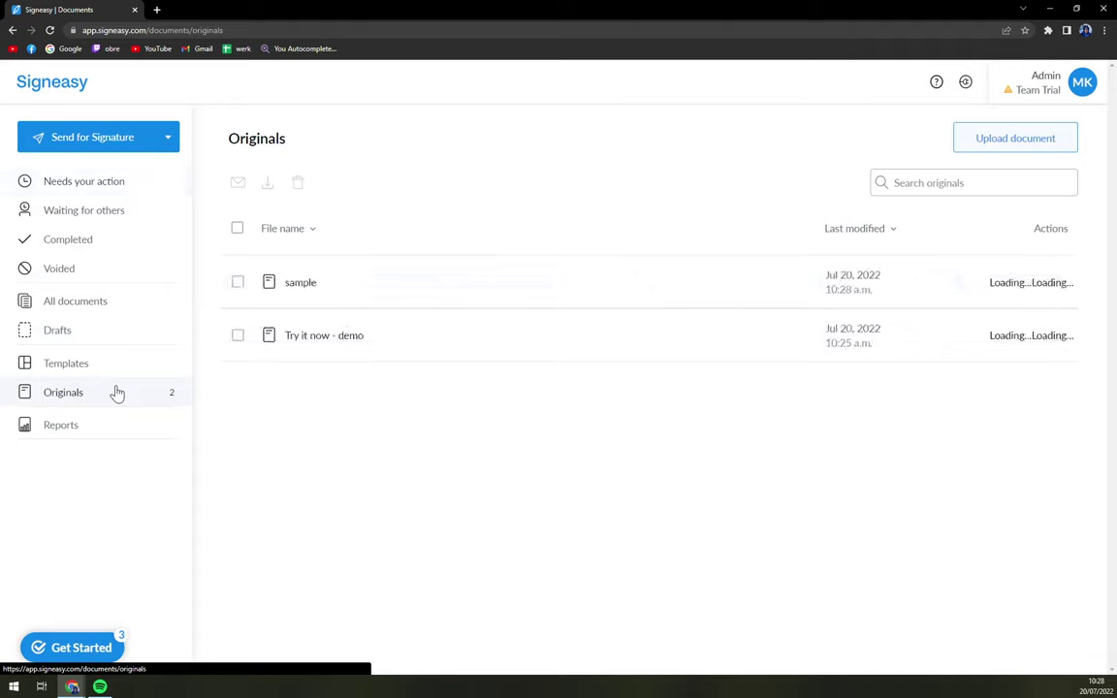
left_click(314, 285)
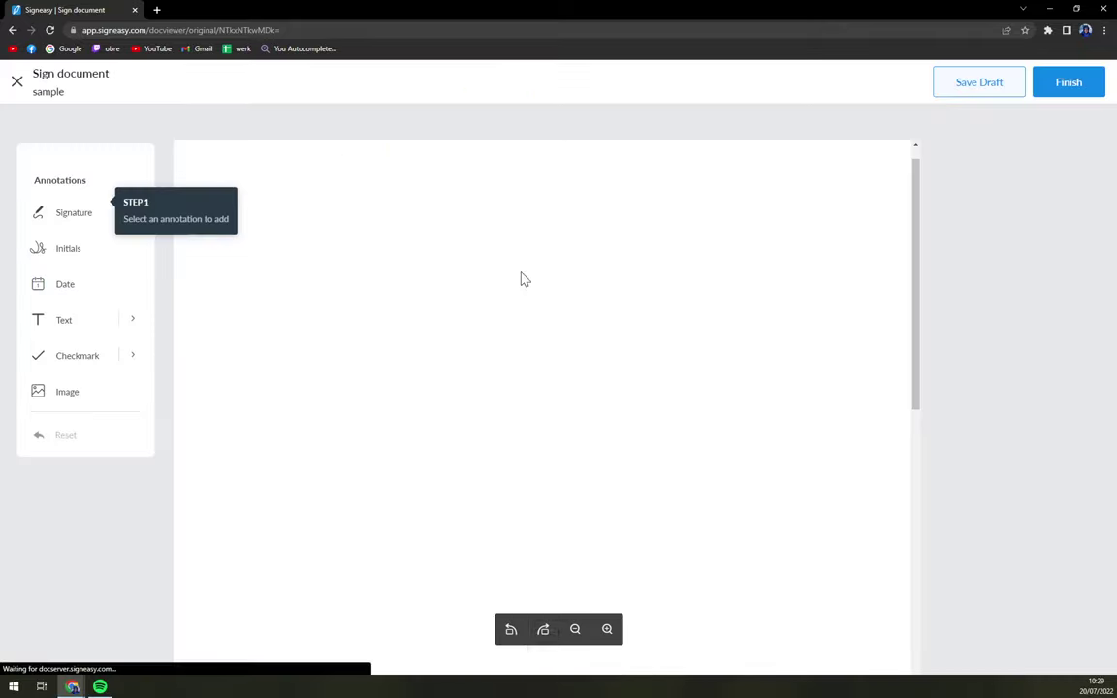
scroll(584, 265, "down", 6)
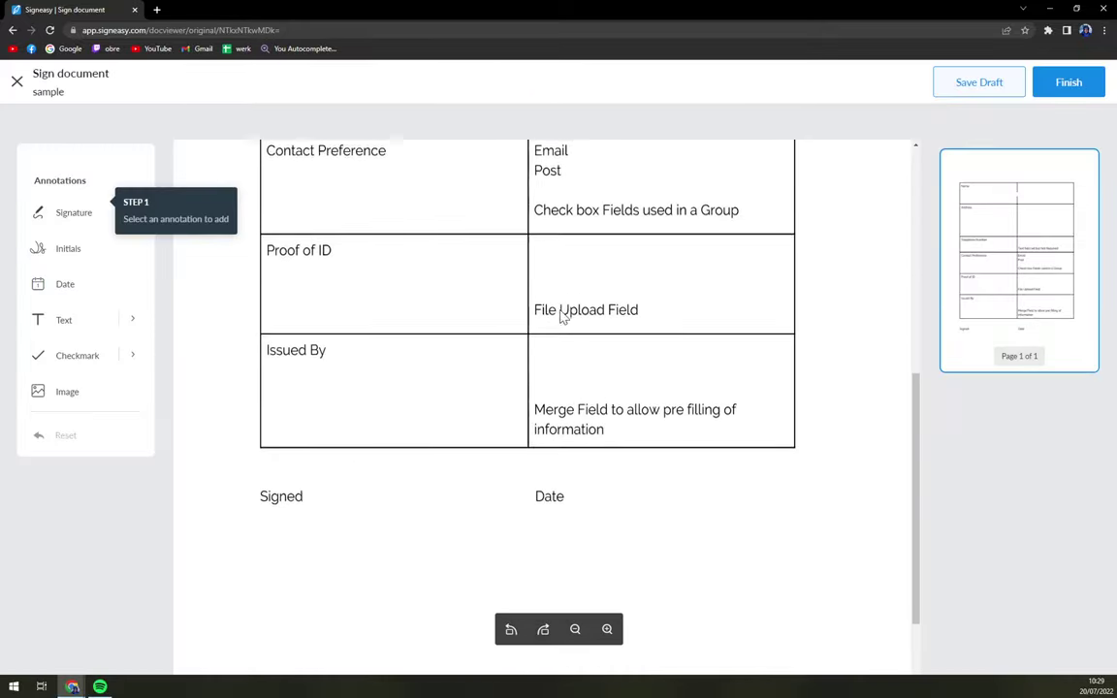
scroll(553, 383, "up", 7)
scroll(546, 398, "down", 4)
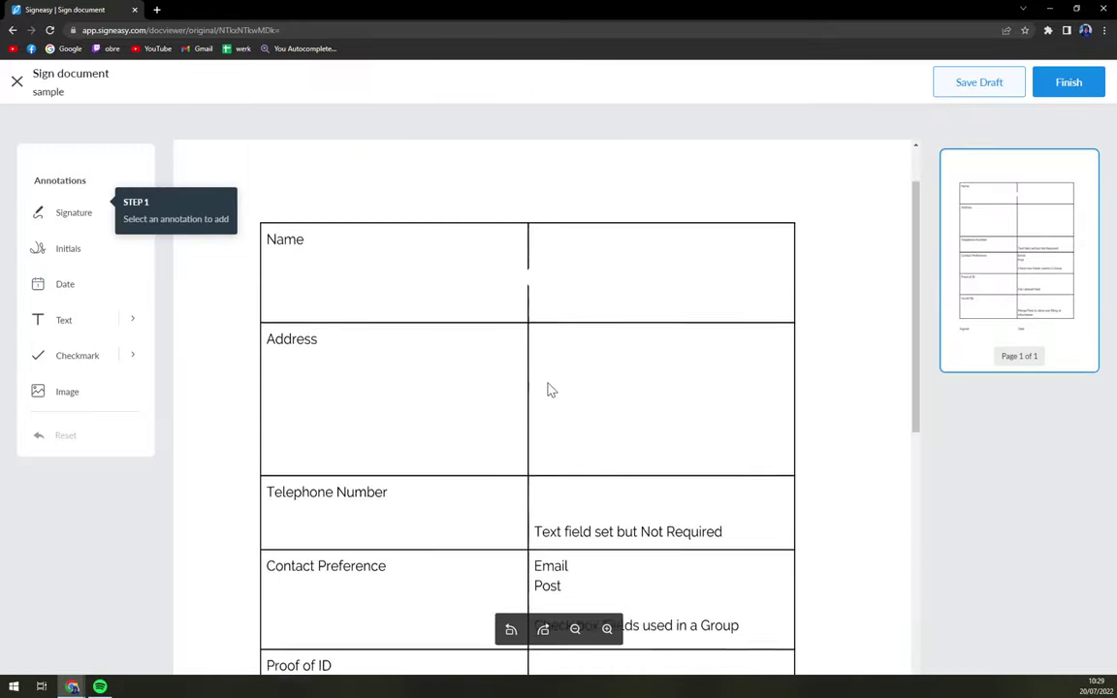
scroll(546, 385, "down", 1)
Step: Draw a trial signature on the Signed line, enlarge it, then delete it
left_click(78, 212)
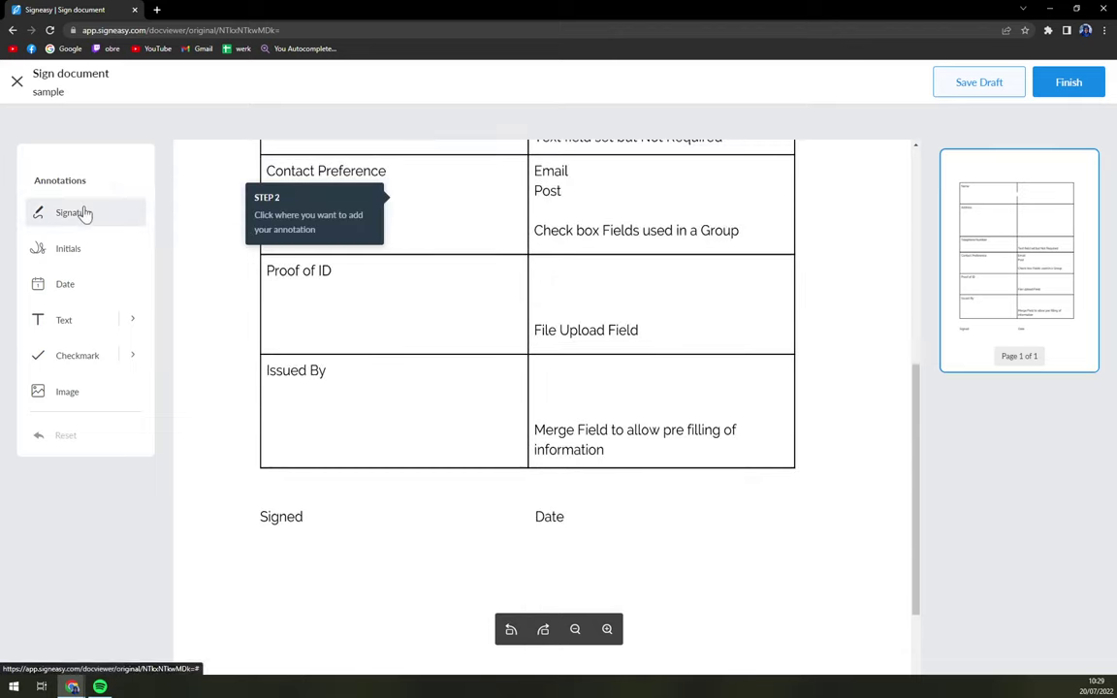
left_click(315, 503)
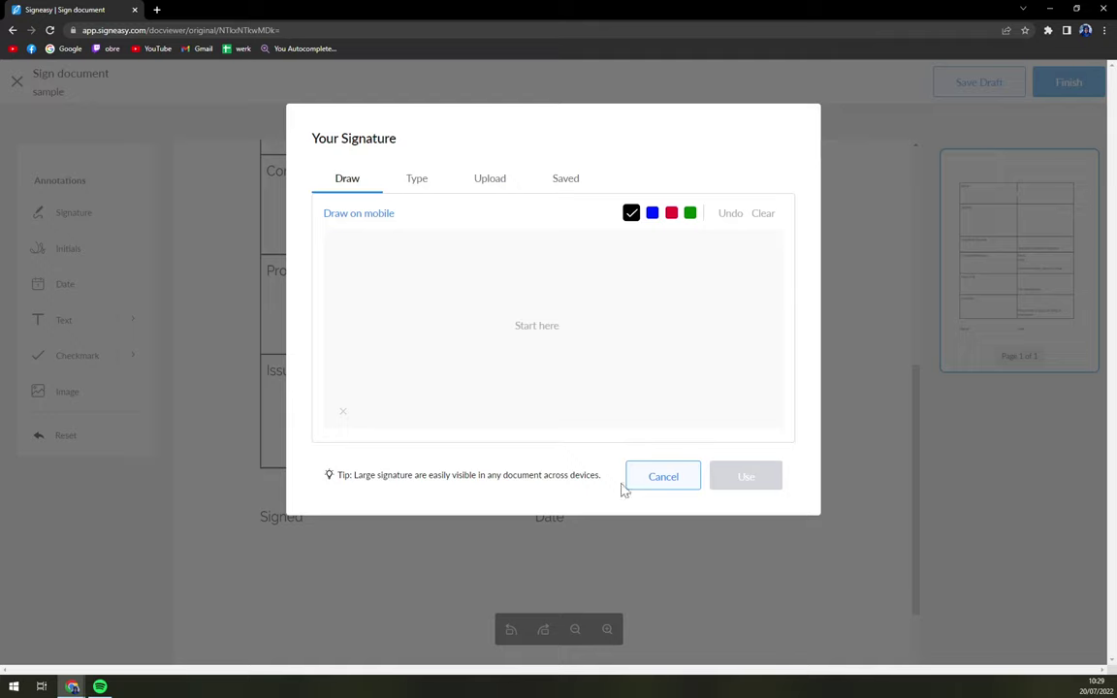
mouse_move(538, 298)
left_mouse_down()
mouse_move(498, 378)
mouse_move(597, 307)
mouse_move(676, 353)
left_mouse_up()
left_click(746, 475)
left_click(373, 518)
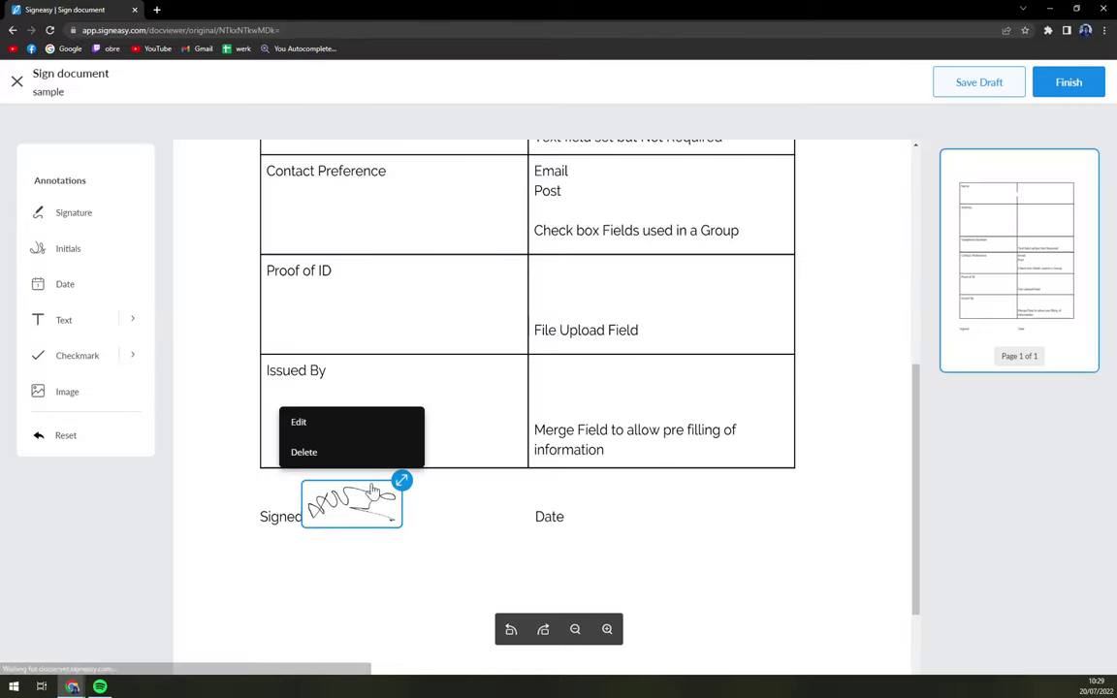
mouse_move(432, 500)
left_mouse_down()
mouse_move(501, 473)
mouse_move(478, 496)
left_mouse_up()
left_click(372, 470)
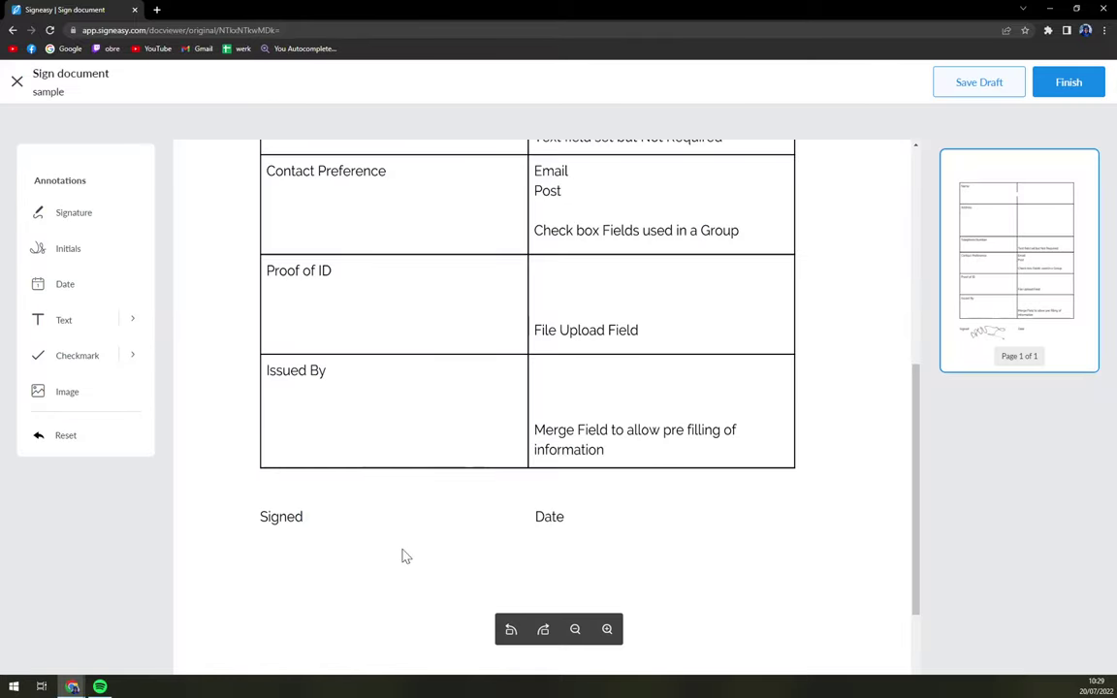
scroll(441, 543, "up", 4)
scroll(485, 504, "down", 5)
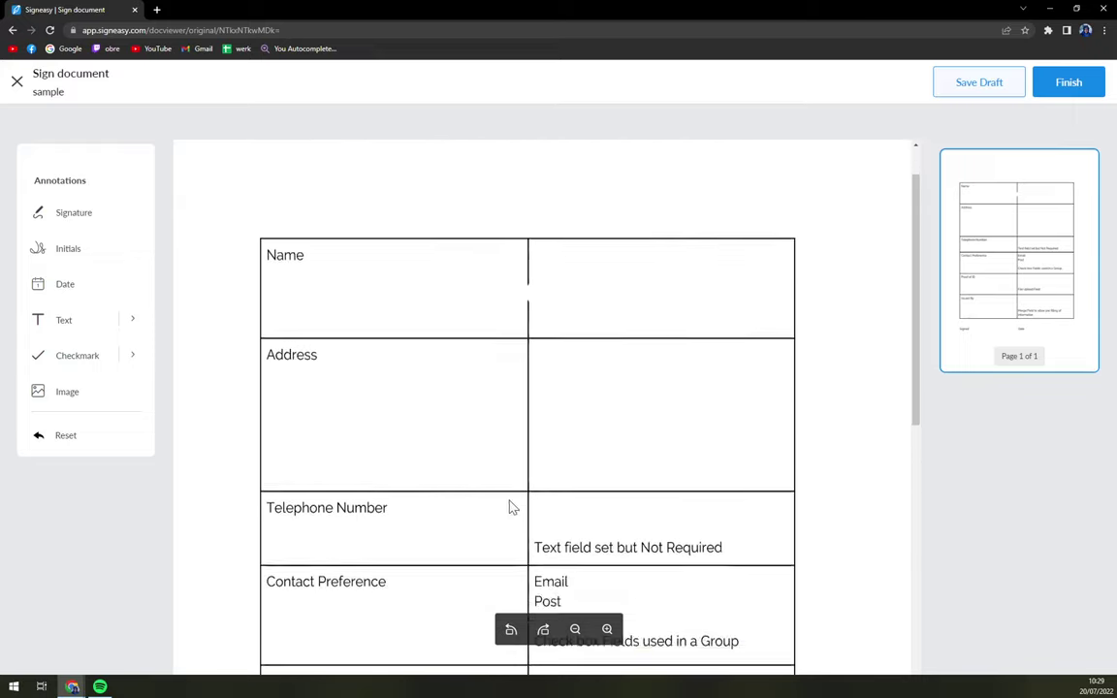
scroll(491, 491, "up", 2)
scroll(492, 491, "down", 2)
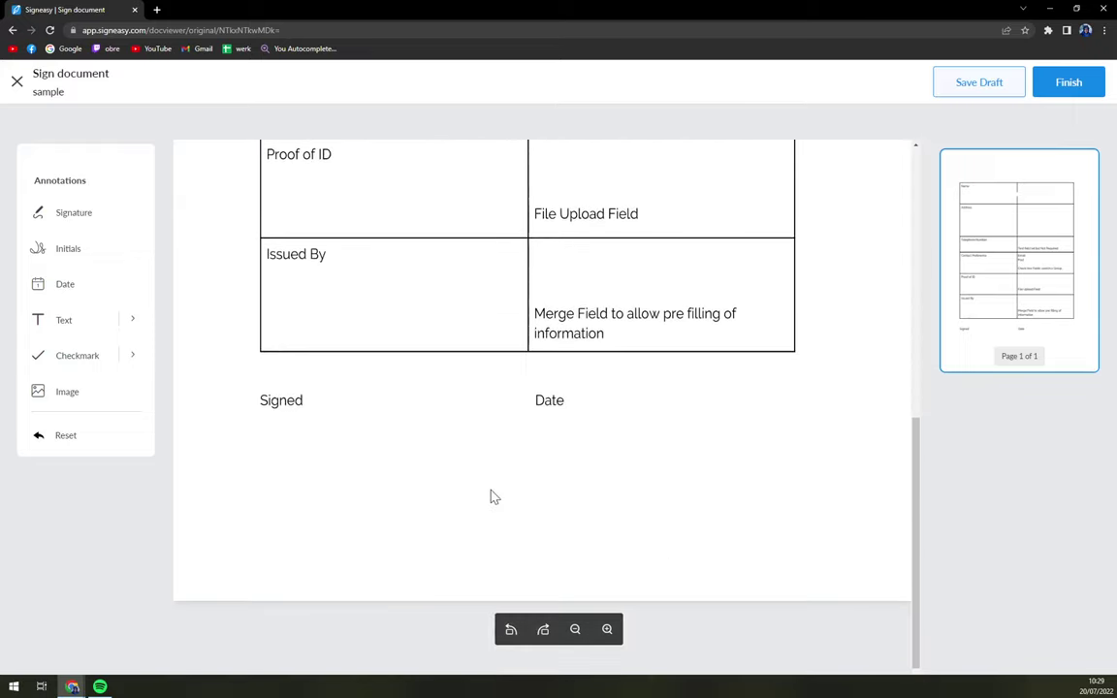
scroll(490, 498, "up", 4)
scroll(488, 503, "down", 5)
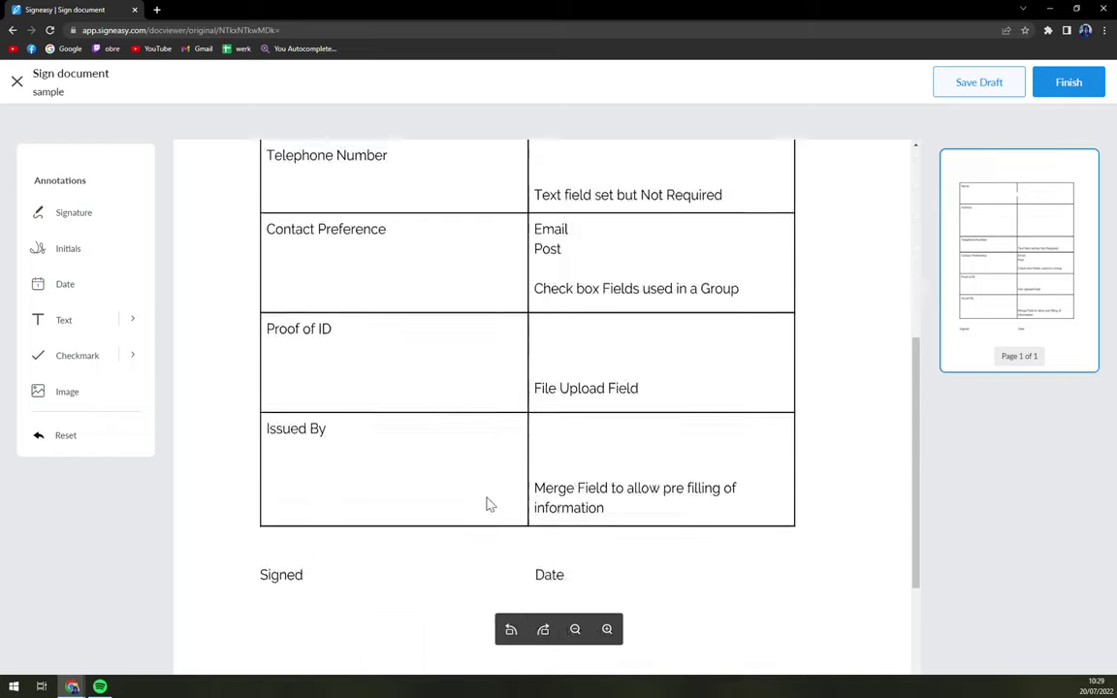
scroll(344, 398, "up", 2)
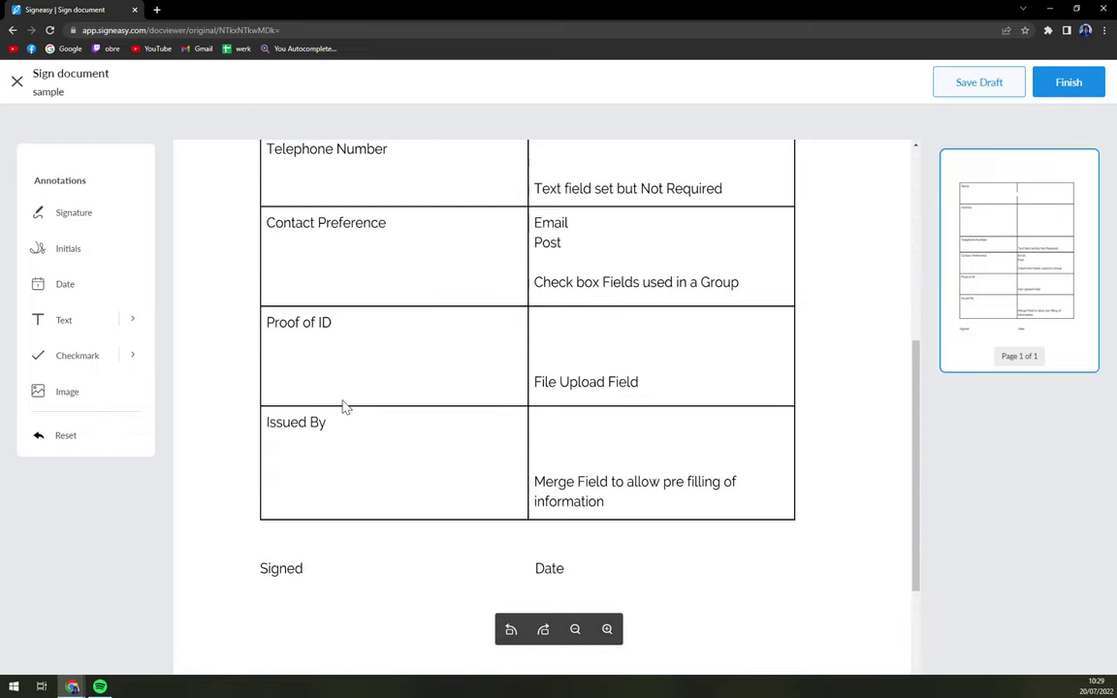
scroll(325, 412, "up", 4)
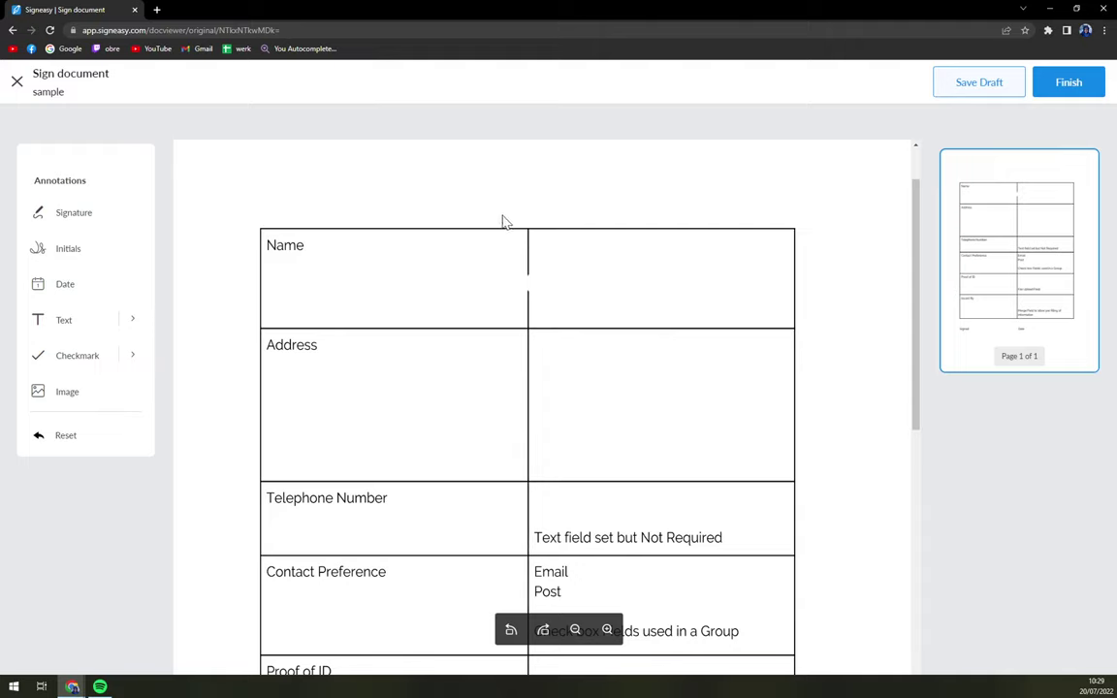
scroll(529, 224, "down", 5)
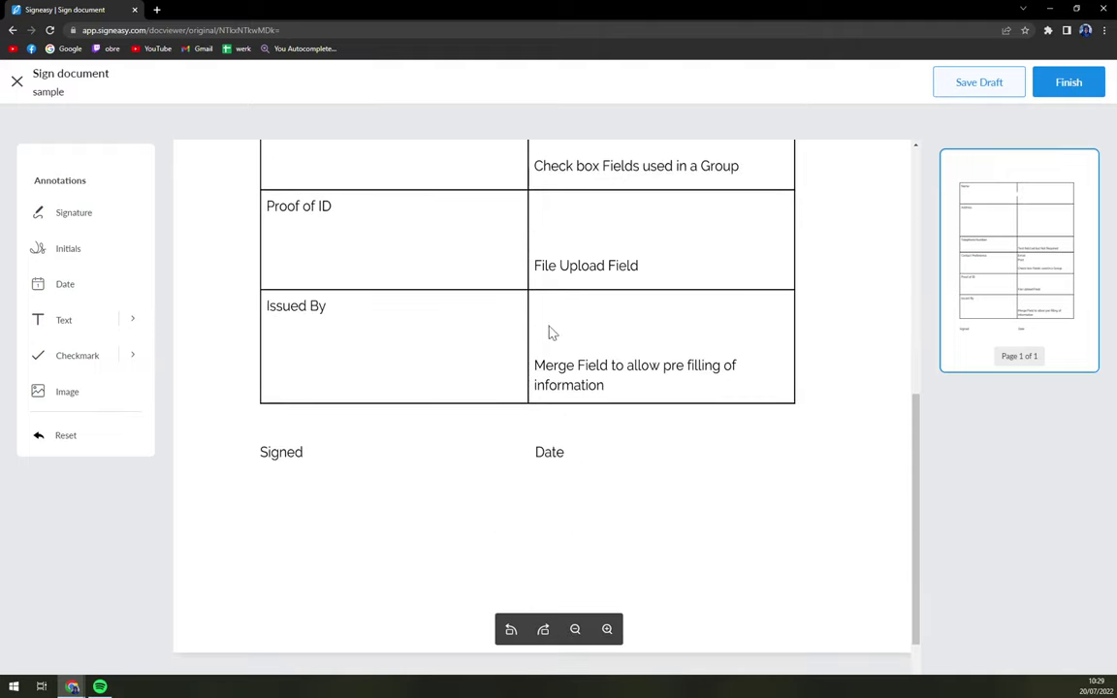
Step: Place a signature box beside Signed and browse the Type, Upload and Saved signature options
left_click(78, 215)
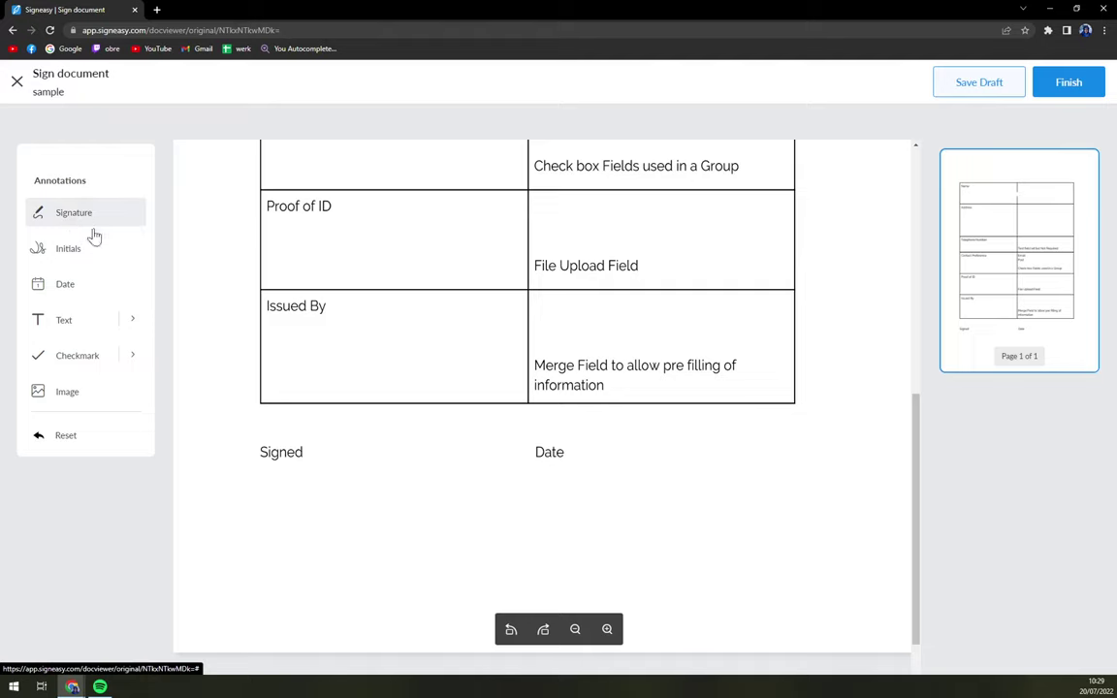
left_click(320, 380)
left_click_drag(379, 443, 351, 473)
left_click(332, 392)
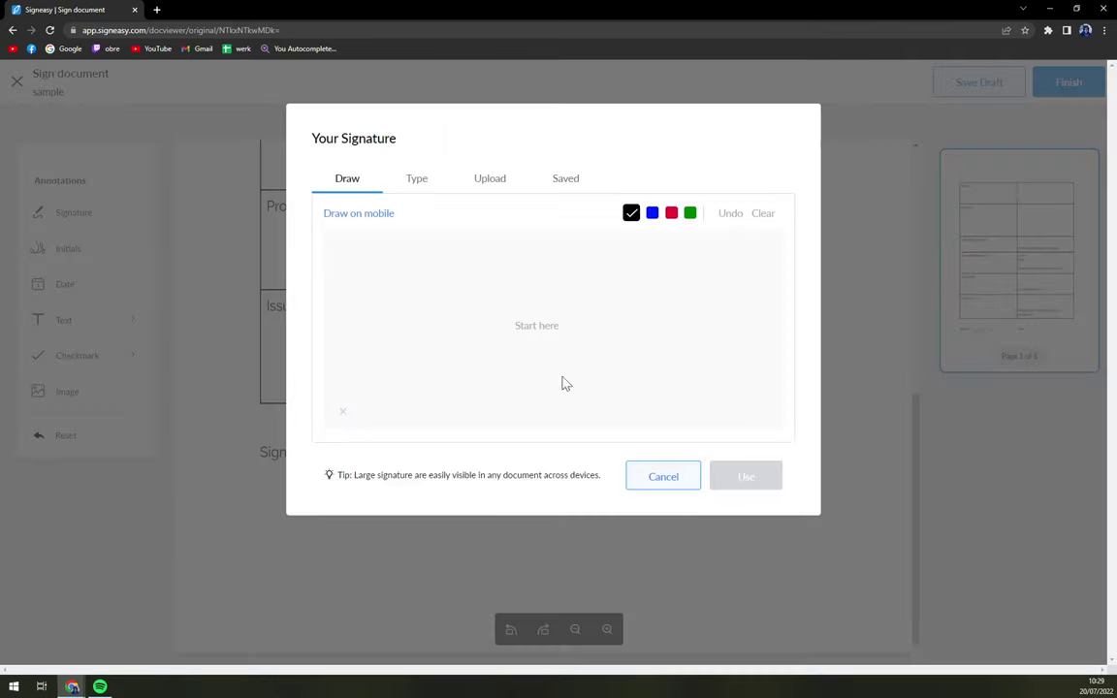
left_click(419, 184)
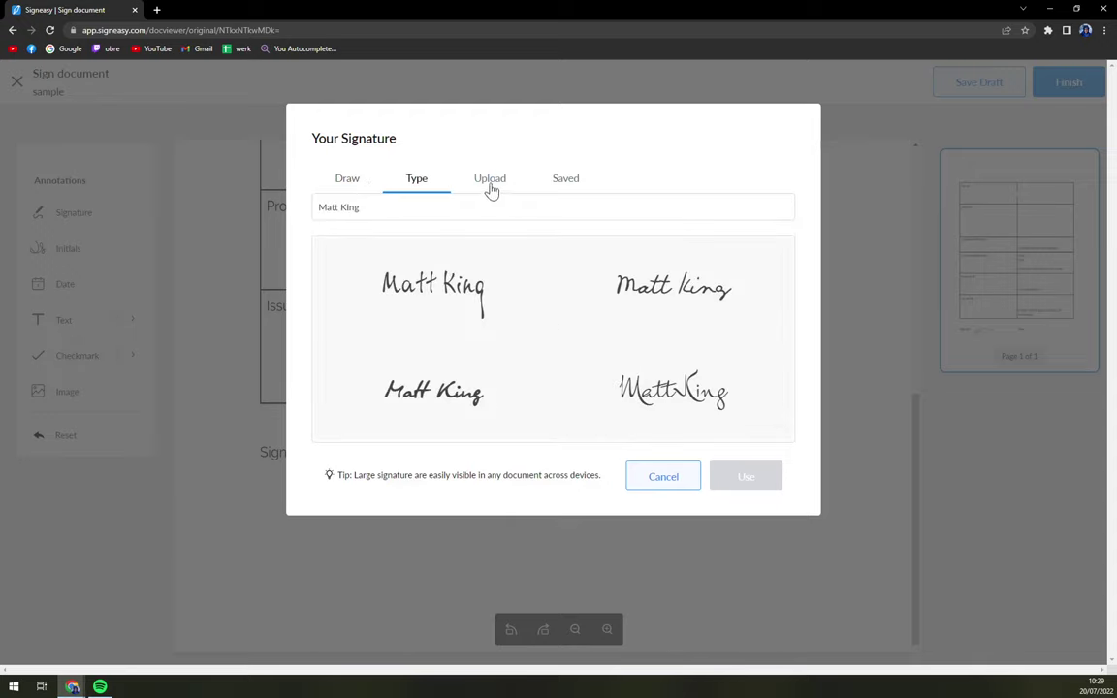
left_click(493, 182)
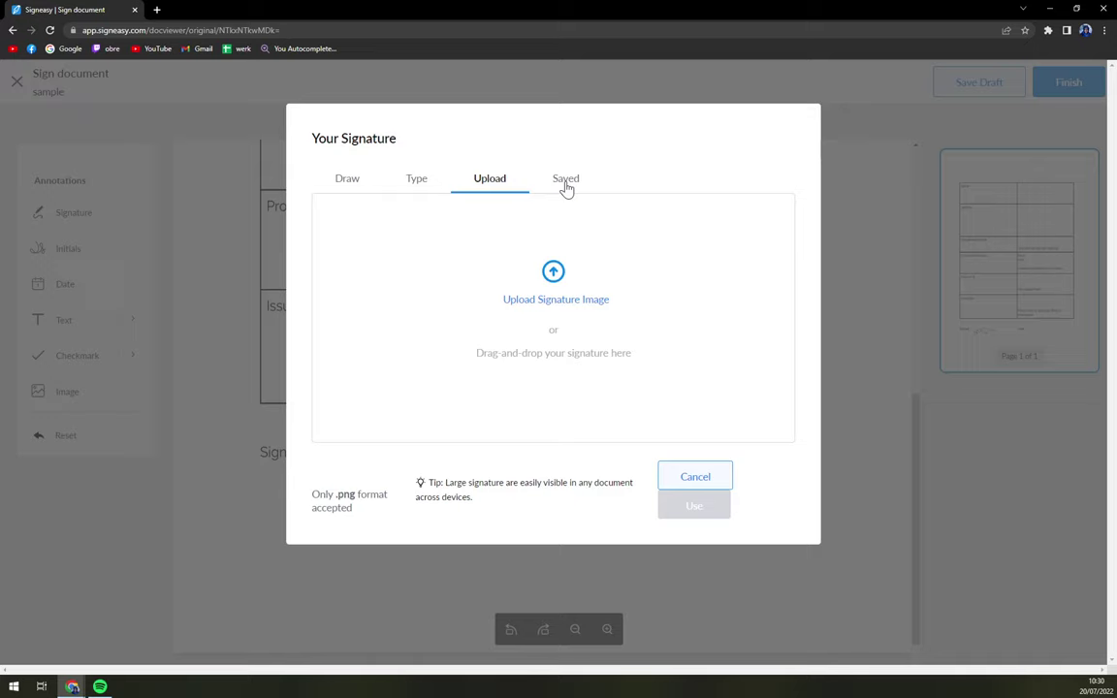
left_click(567, 187)
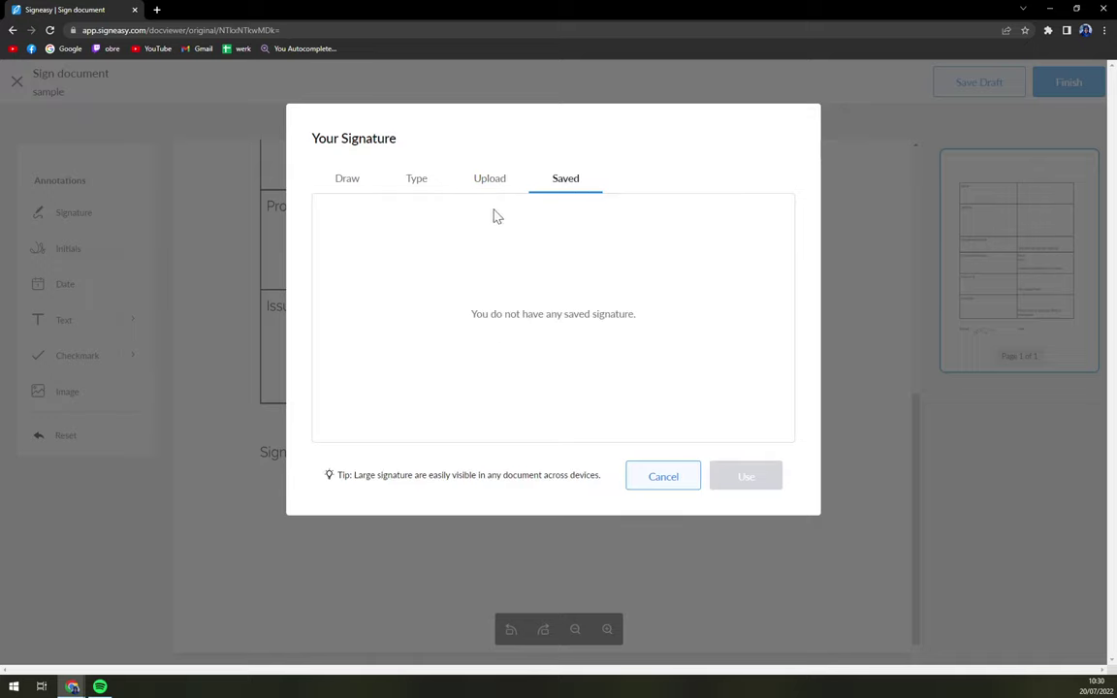
left_click(349, 184)
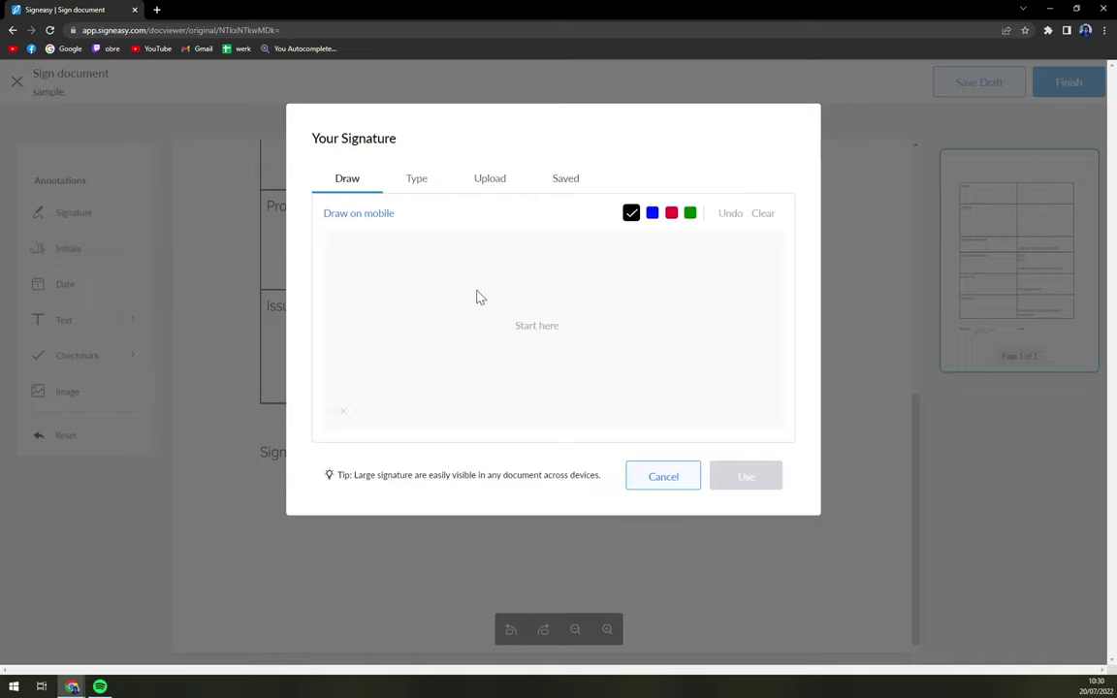
Step: Hand-draw the signature, trying blue and red ink before settling on black
left_click_drag(479, 272, 429, 355)
left_click_drag(375, 323, 512, 281)
left_click_drag(485, 320, 375, 312)
mouse_move(444, 271)
left_mouse_down()
mouse_move(546, 342)
mouse_move(658, 322)
left_mouse_up()
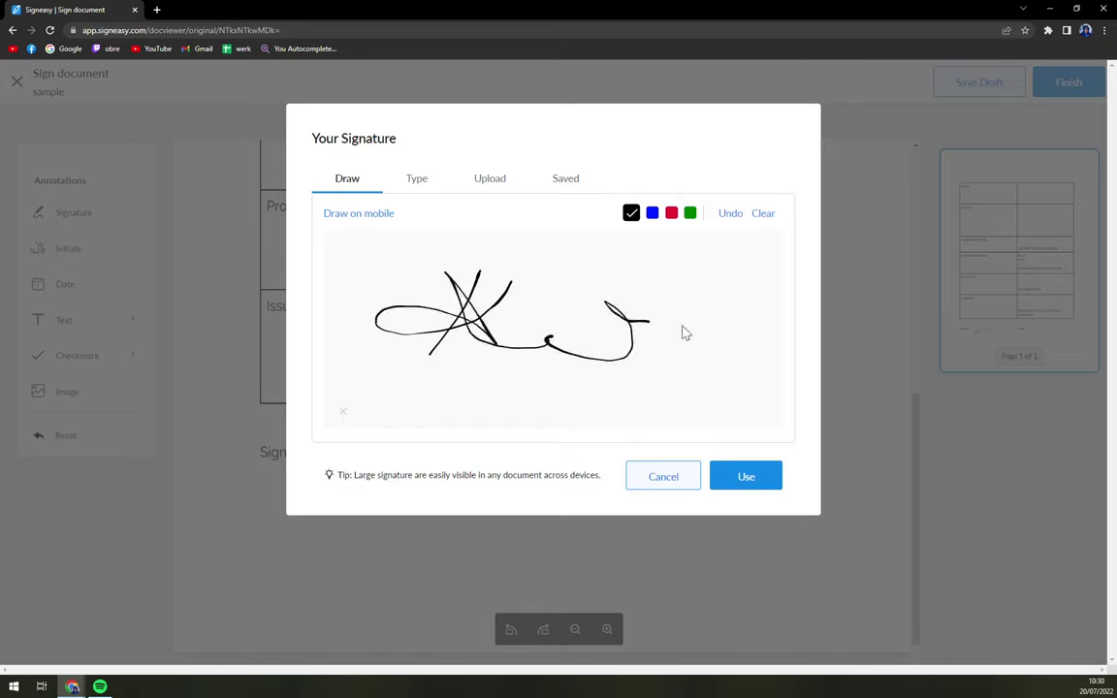
left_click(592, 290)
left_click(555, 318)
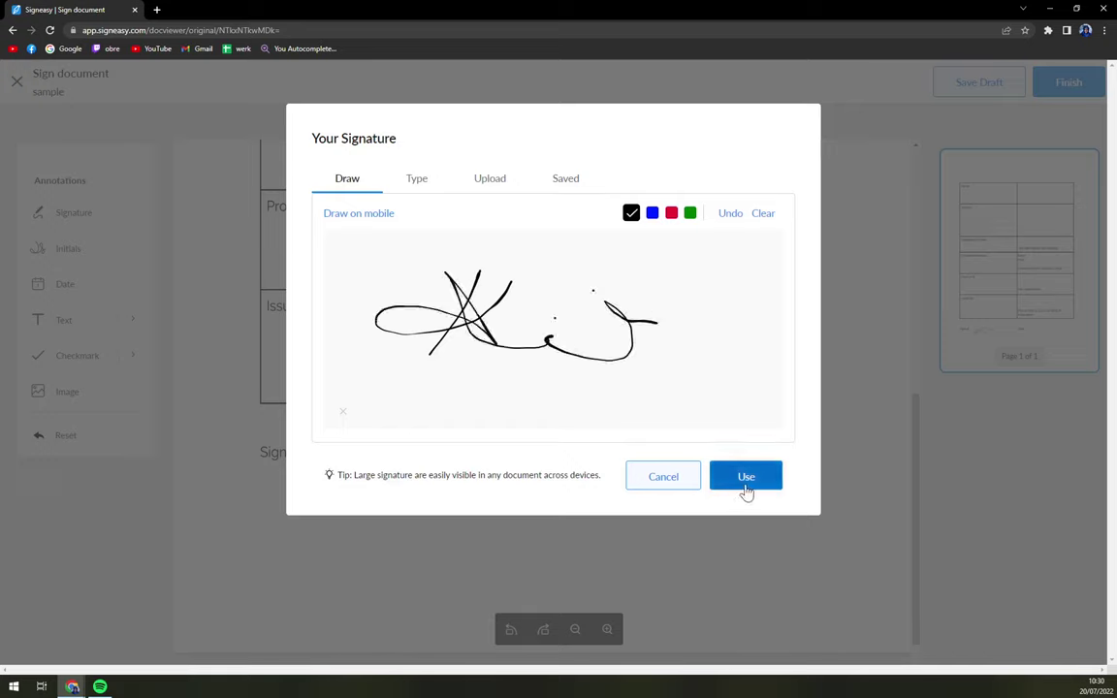
left_click(652, 214)
left_click(671, 214)
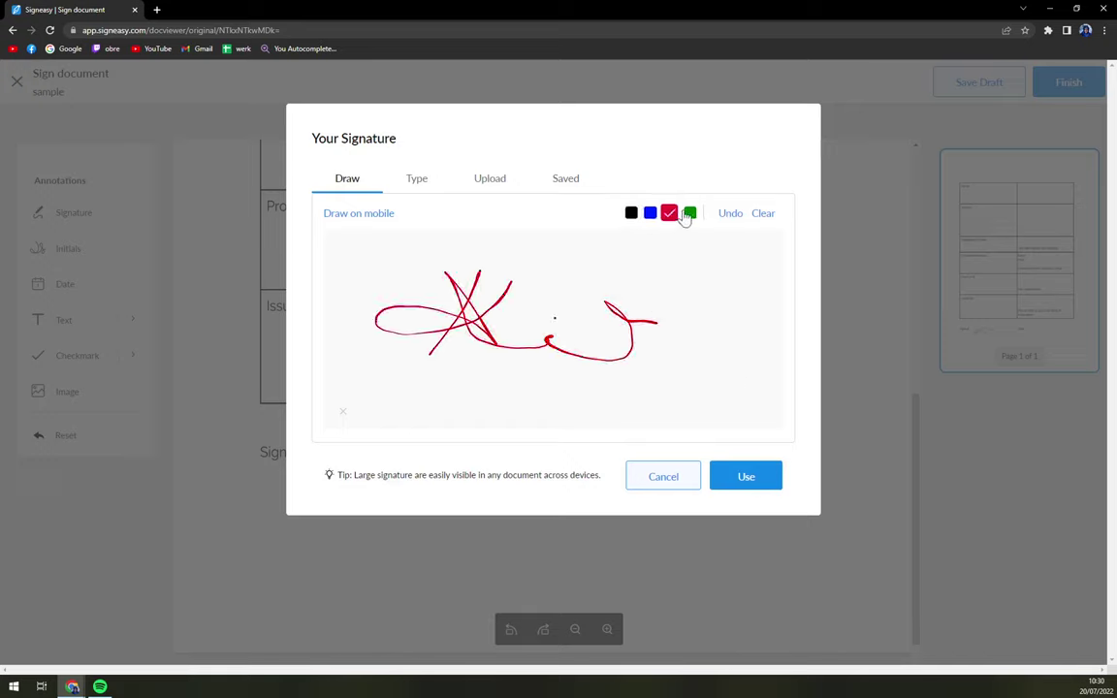
left_click(631, 214)
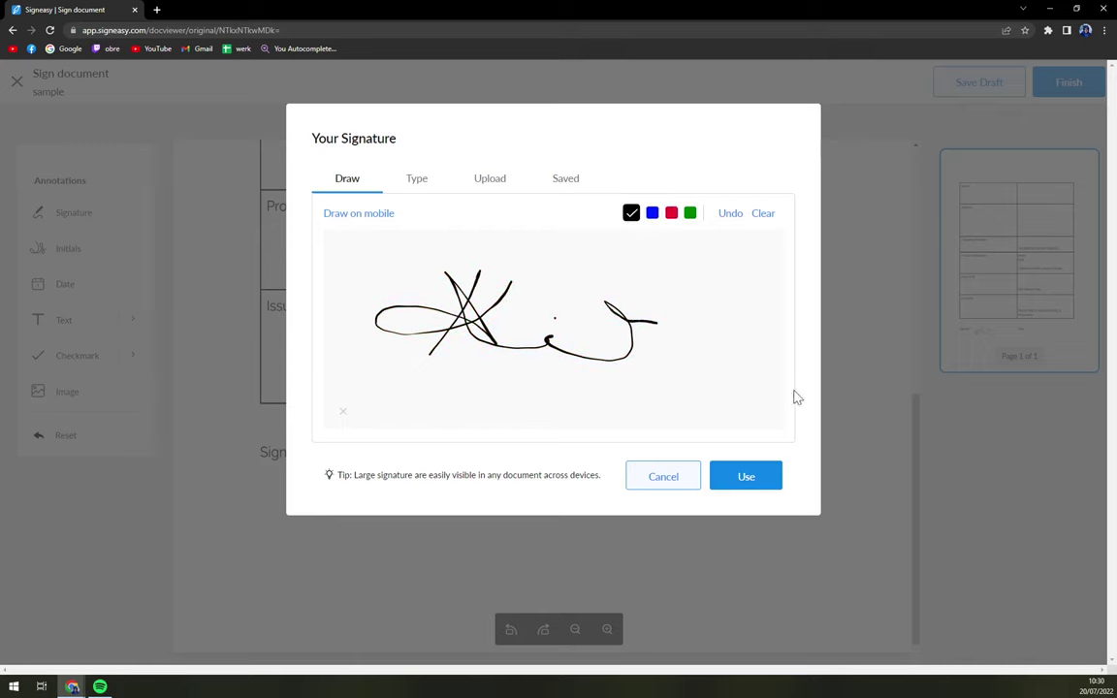
Step: Place the black signature, enlarge it, and move it just below the Signed label
left_click(773, 473)
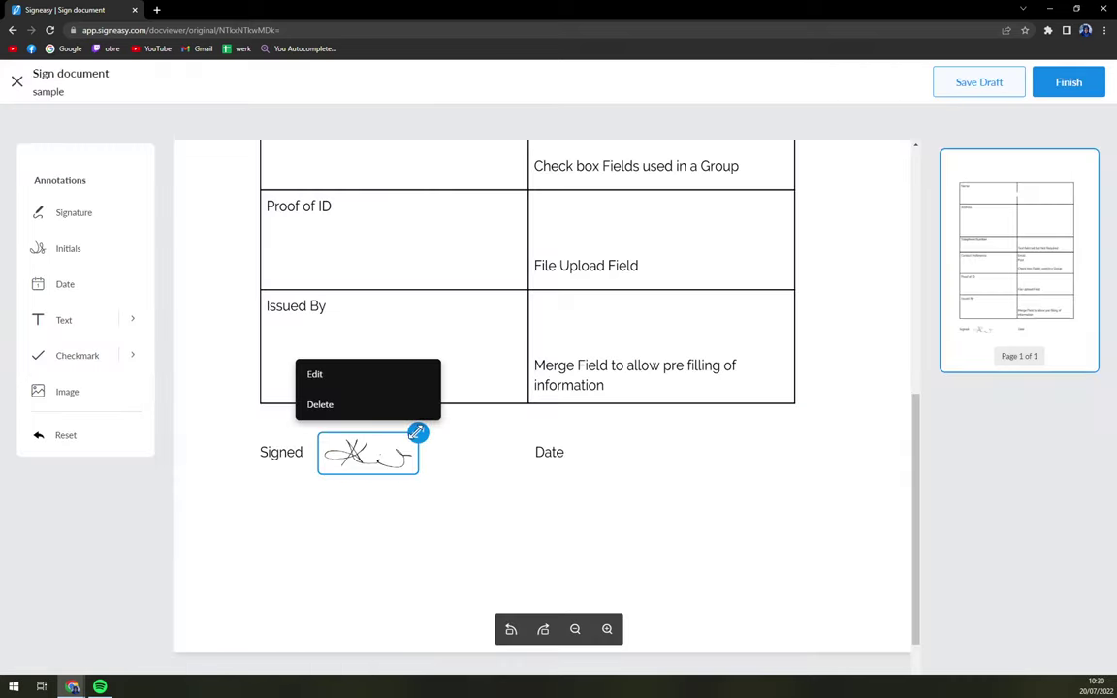
left_click_drag(418, 432, 499, 411)
left_click(396, 468)
left_click(406, 472)
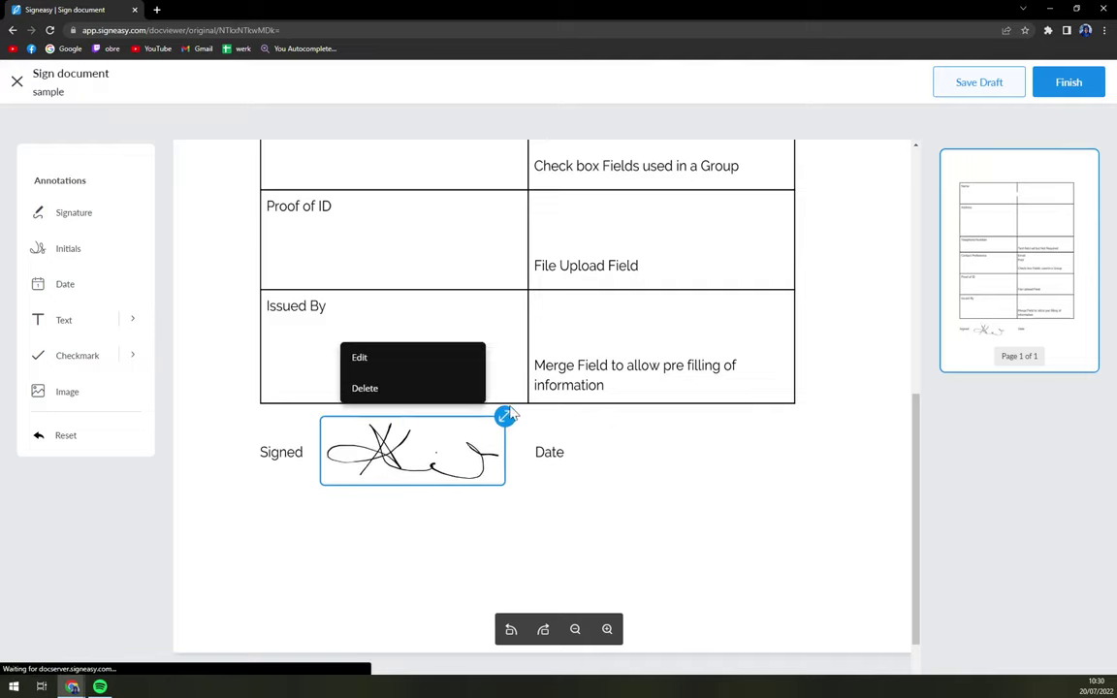
mouse_move(406, 472)
left_mouse_down()
mouse_move(404, 496)
mouse_move(339, 529)
left_mouse_up()
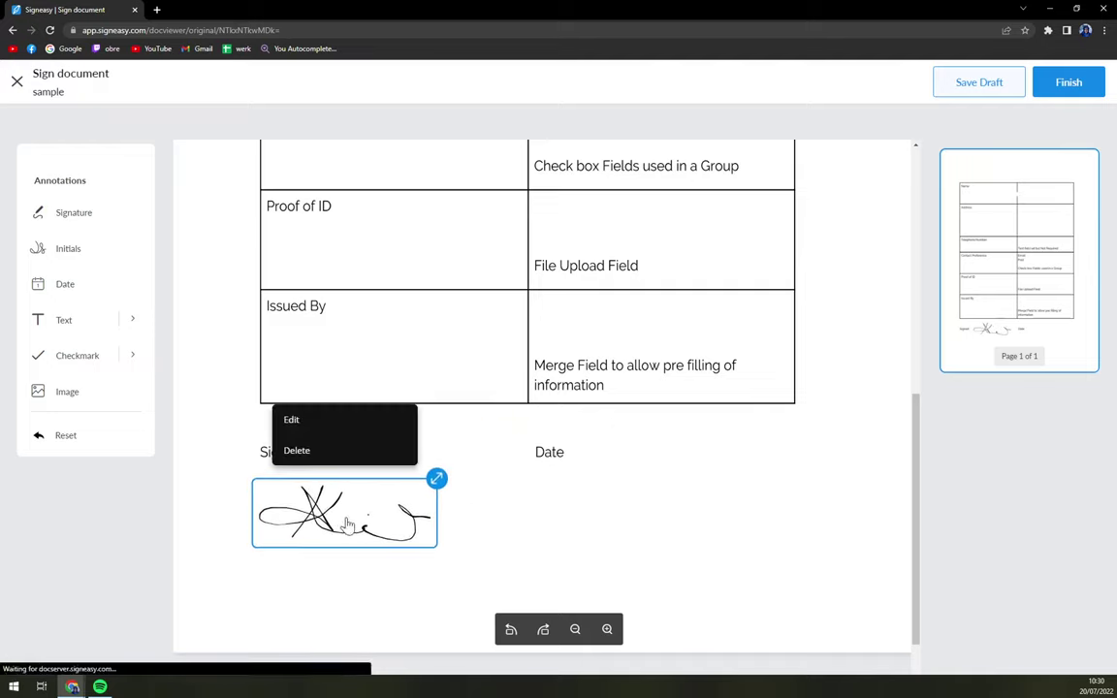
Step: Draw the signer's initials and place them just beneath the signature
left_click(100, 254)
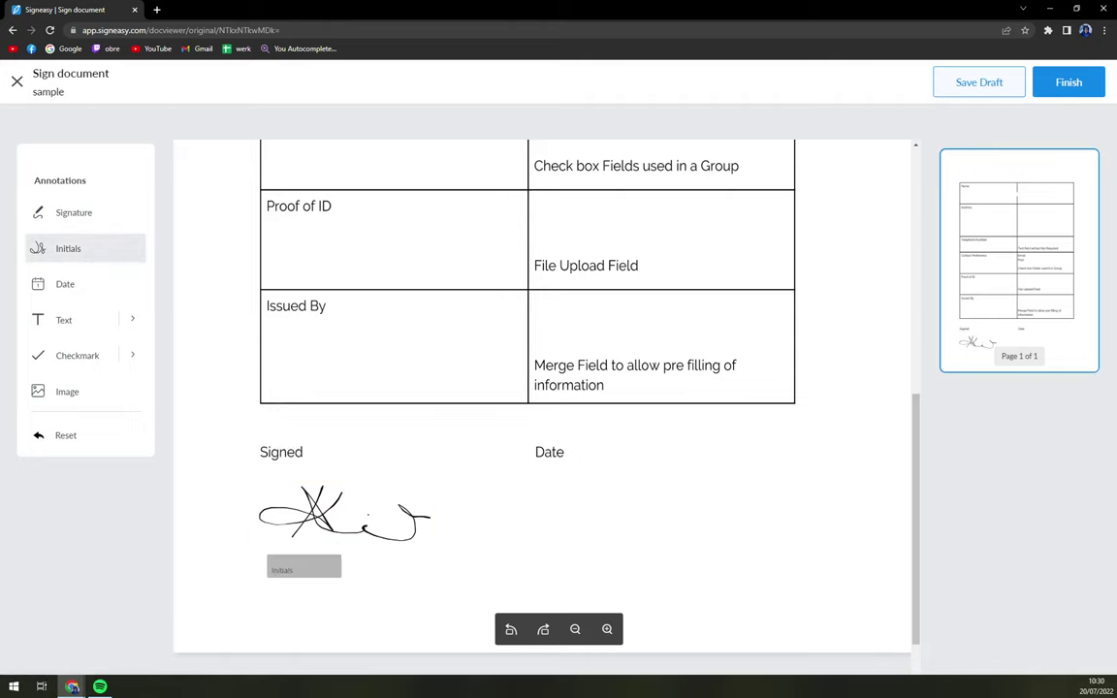
left_click(306, 572)
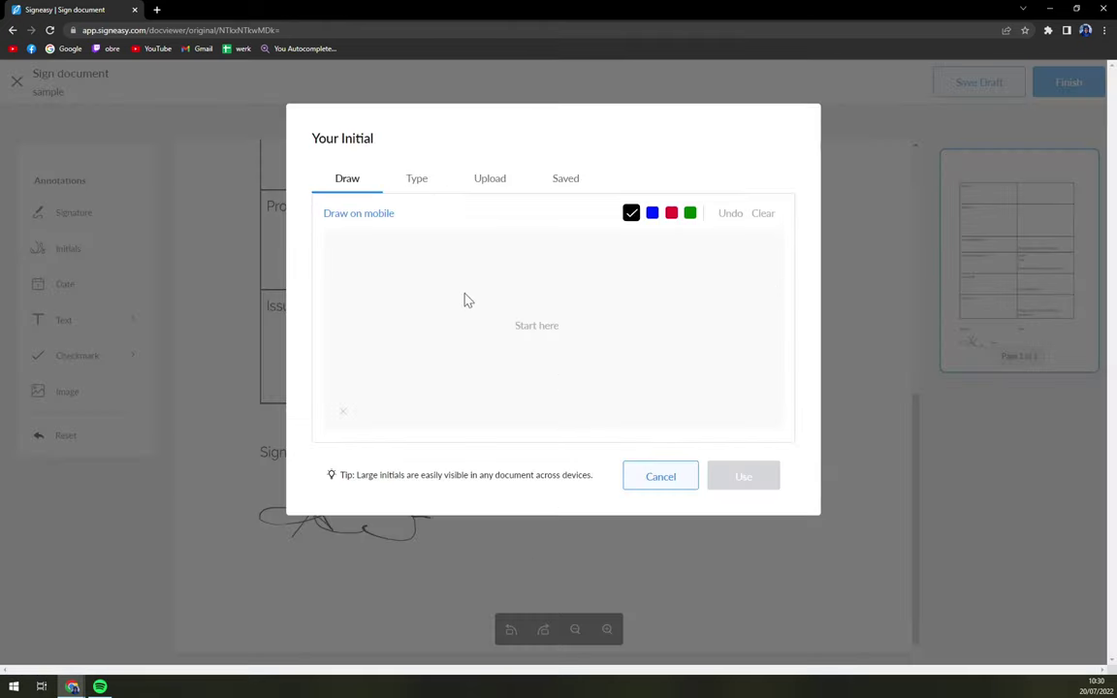
mouse_move(466, 281)
left_mouse_down()
mouse_move(463, 344)
mouse_move(485, 366)
left_mouse_up()
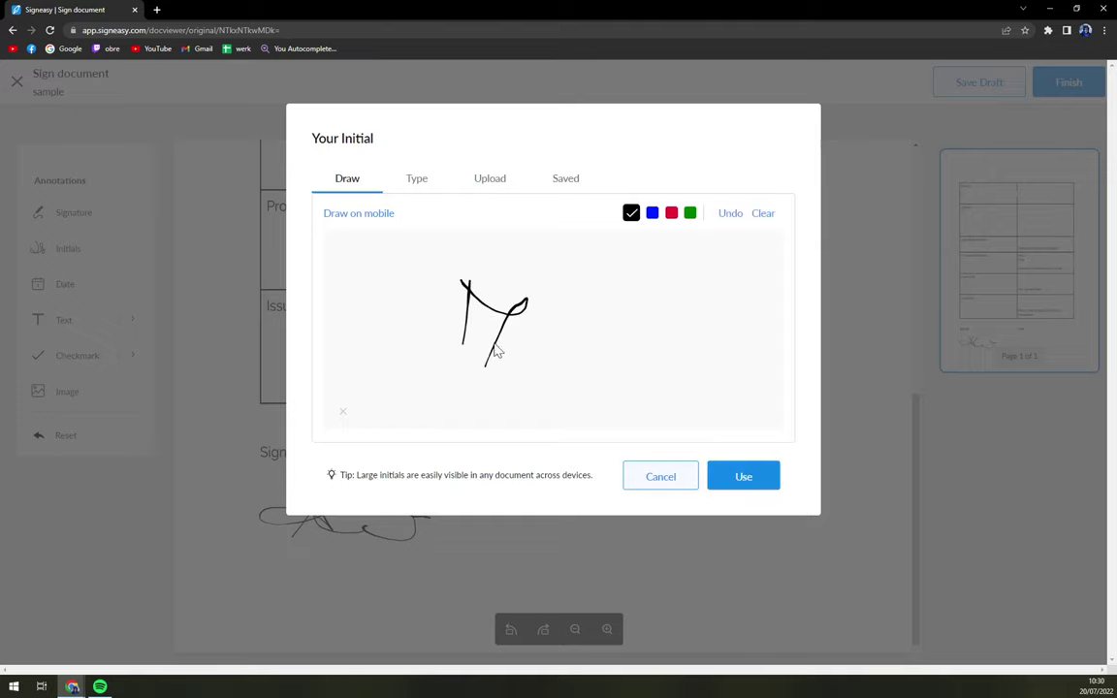
left_click_drag(591, 282, 558, 374)
left_click_drag(599, 333, 681, 397)
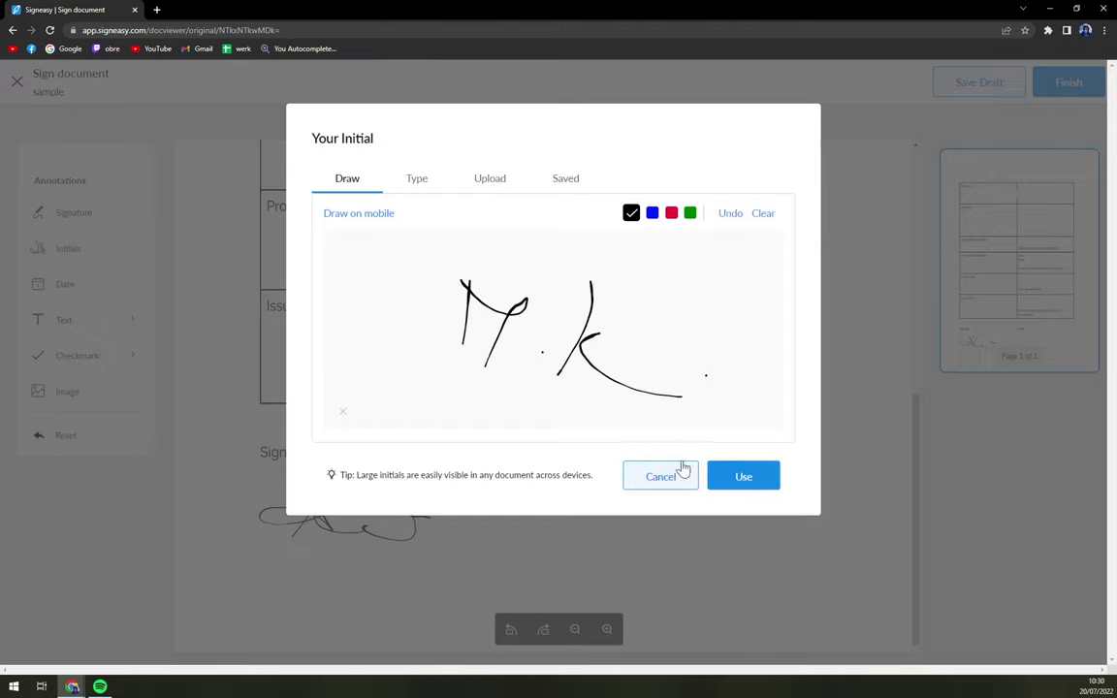
left_click(740, 475)
left_click_drag(357, 581, 327, 609)
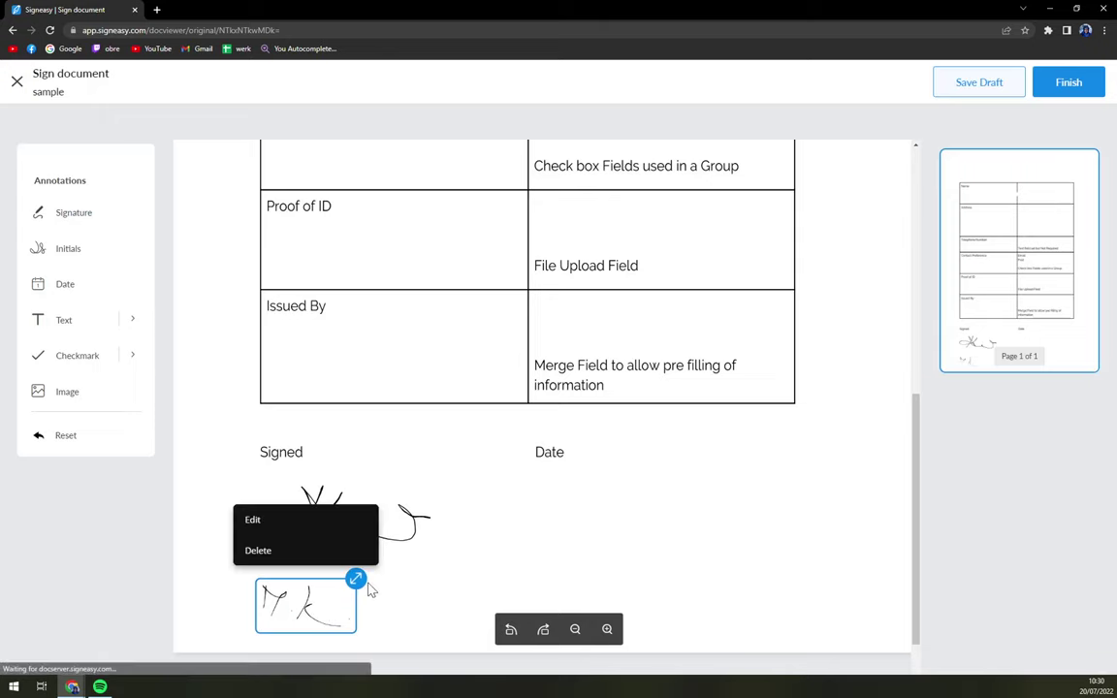
Step: Add the date 07/20/22 right beside the Date label
left_click(69, 287)
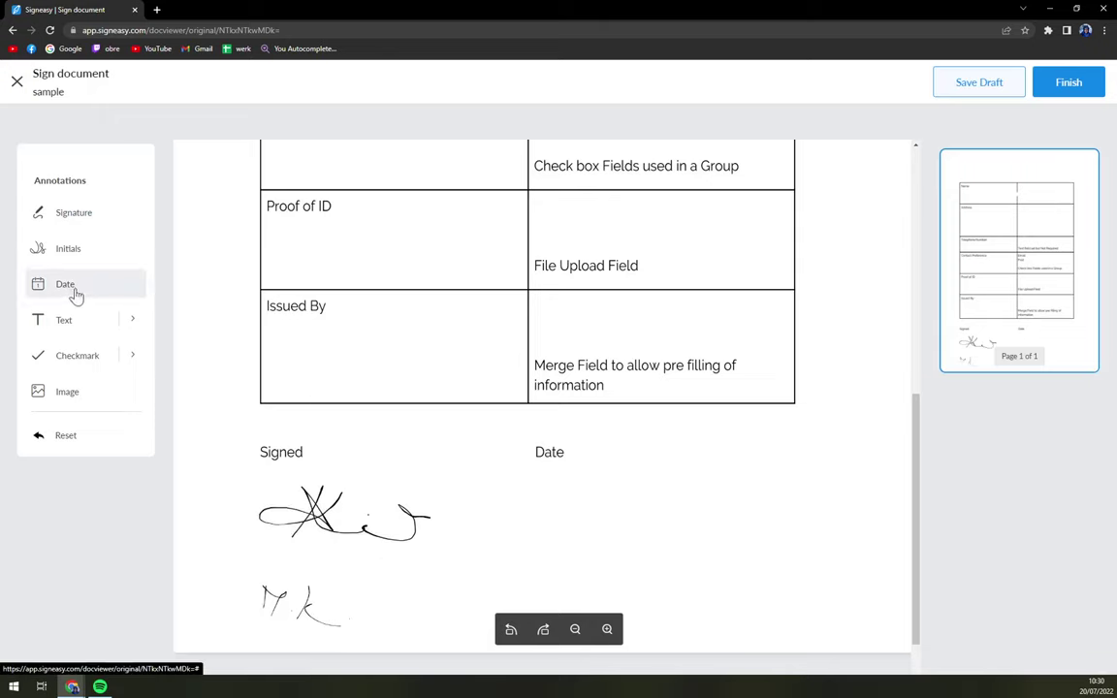
left_click(677, 479)
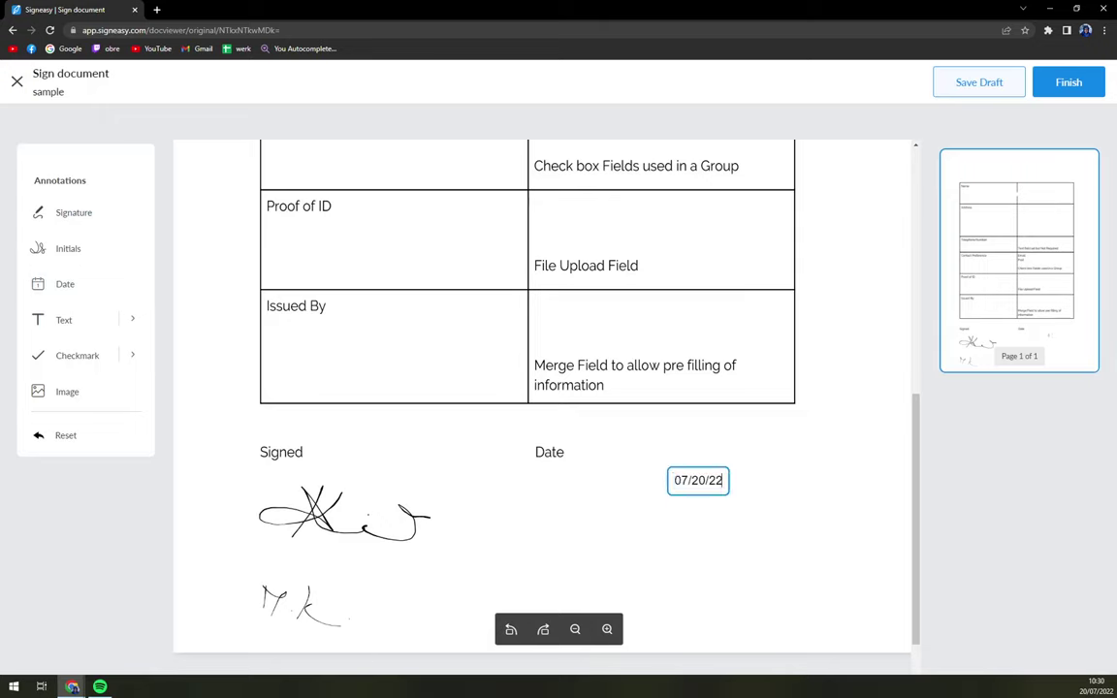
left_click_drag(718, 498, 631, 464)
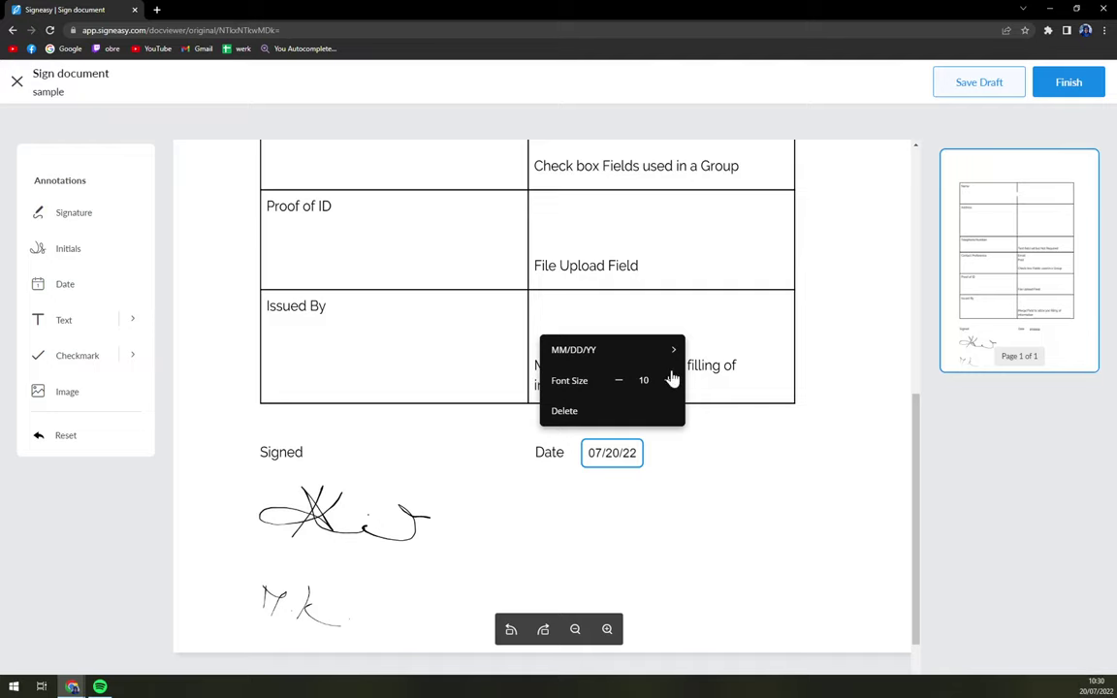
Step: Reformat the date to DD/MM/YYYY so it reads 20/07/2022
left_click(611, 460)
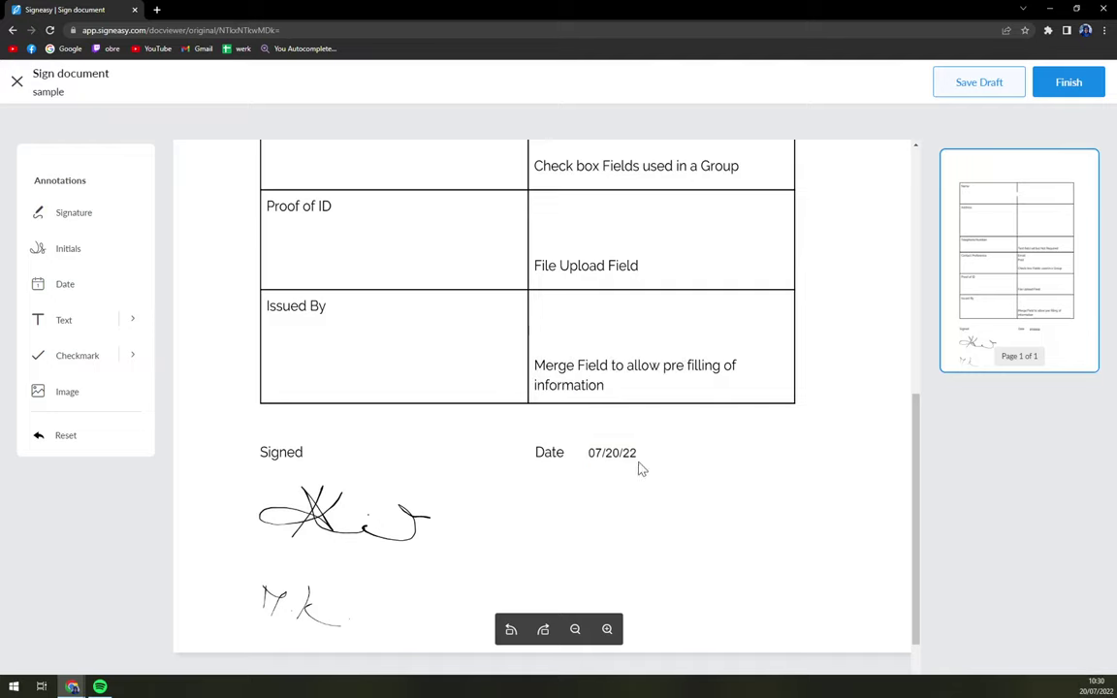
left_click(637, 452)
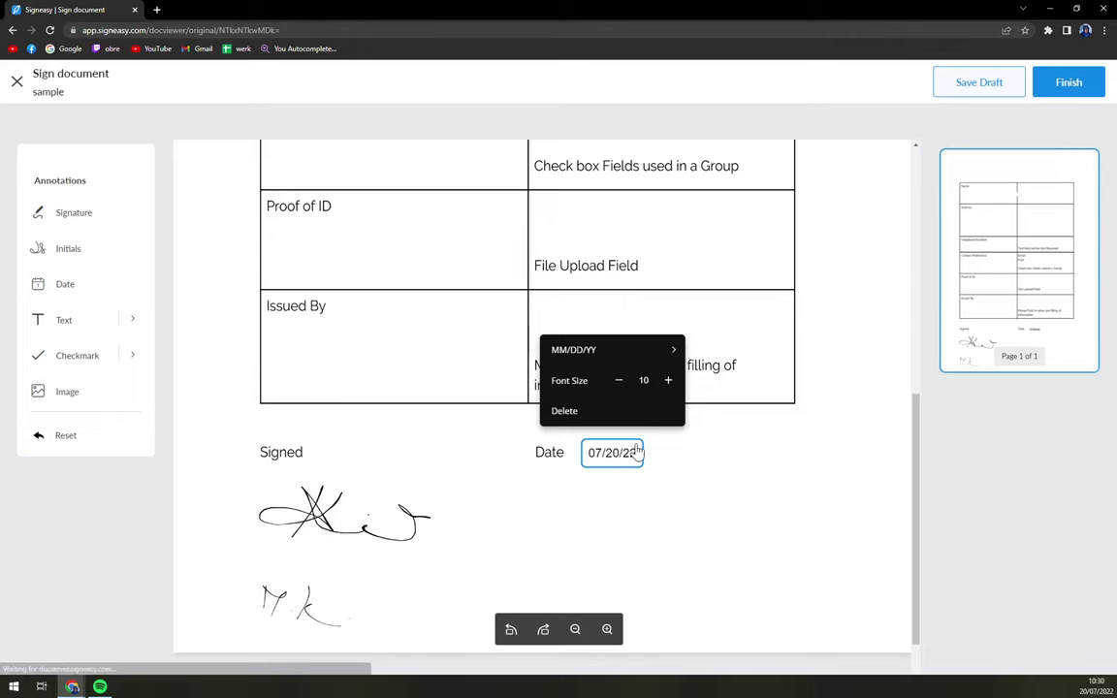
left_click(605, 357)
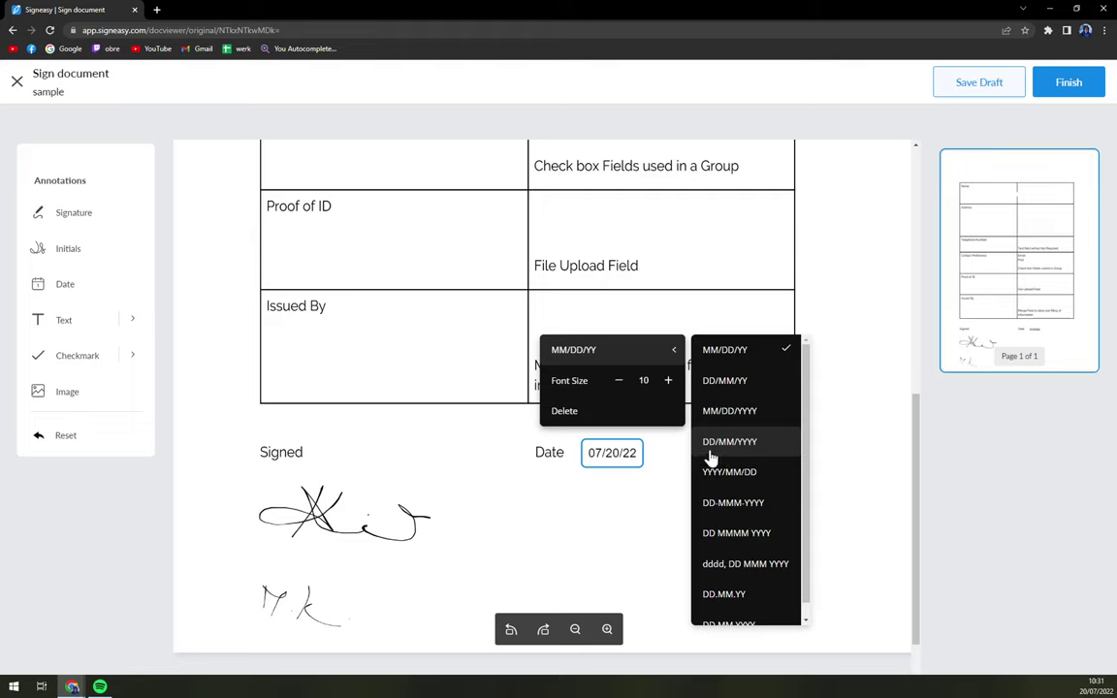
left_click(733, 451)
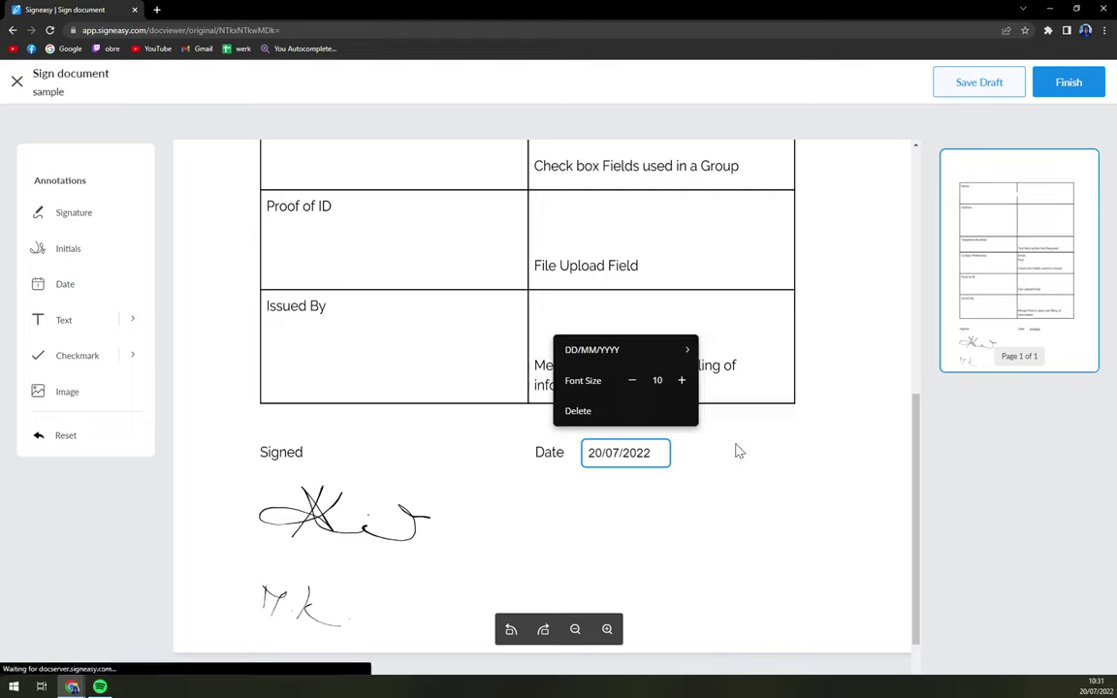
left_click(641, 501)
left_click(611, 462)
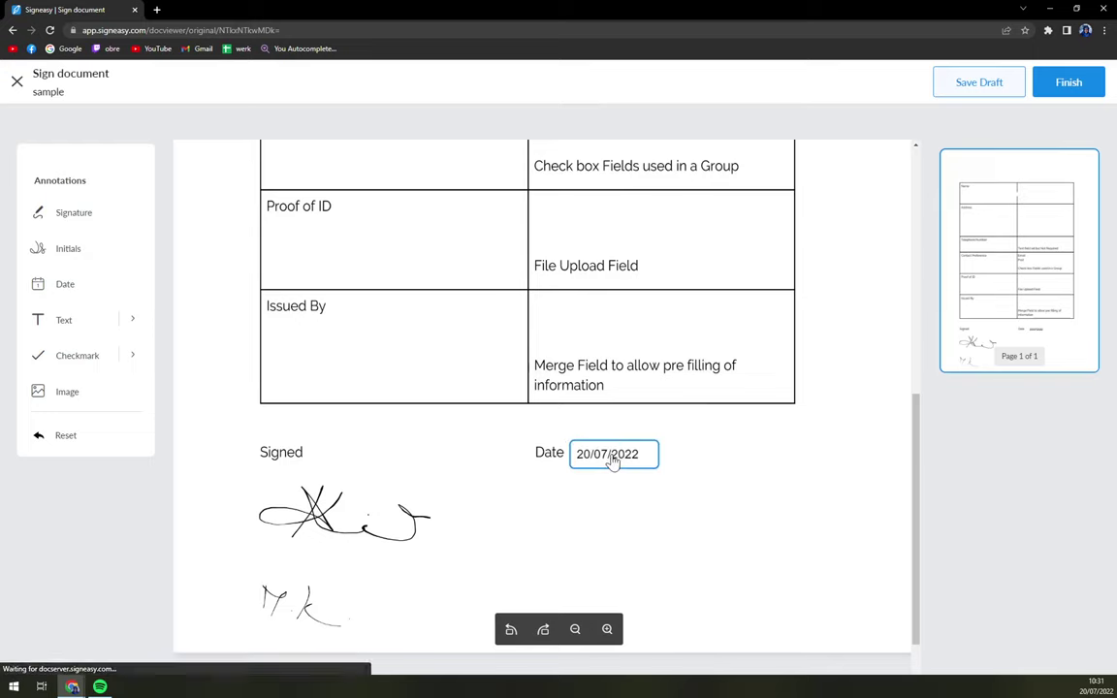
scroll(497, 381, "up", 5)
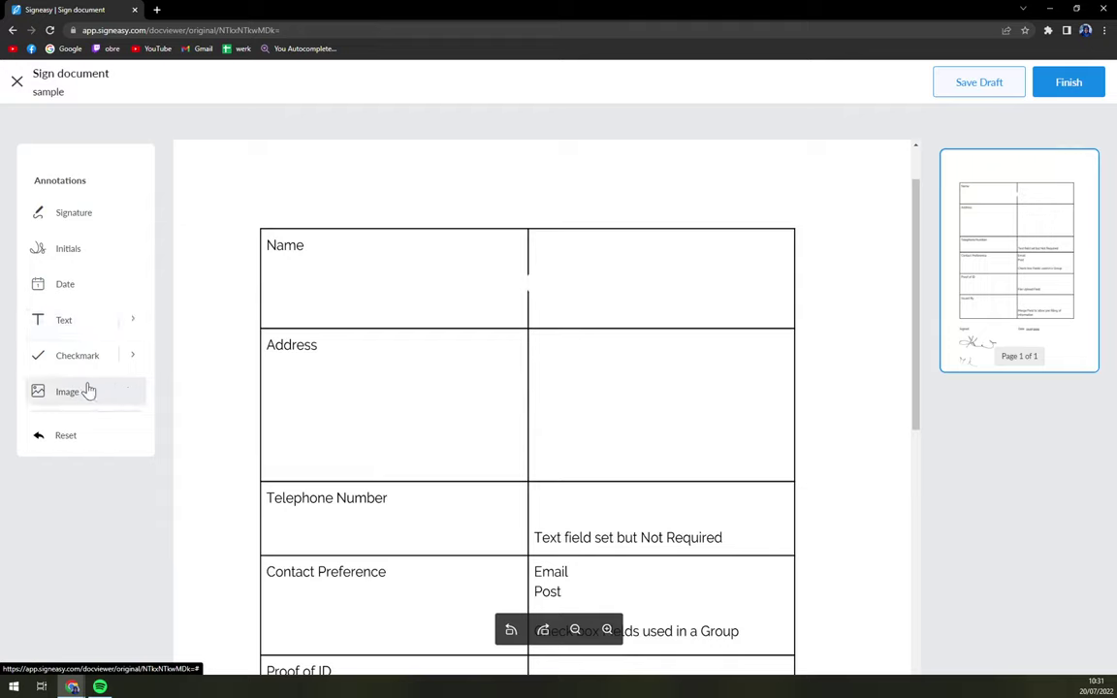
Step: Type the signer's full name in the Name cell at font size 14
left_click(64, 320)
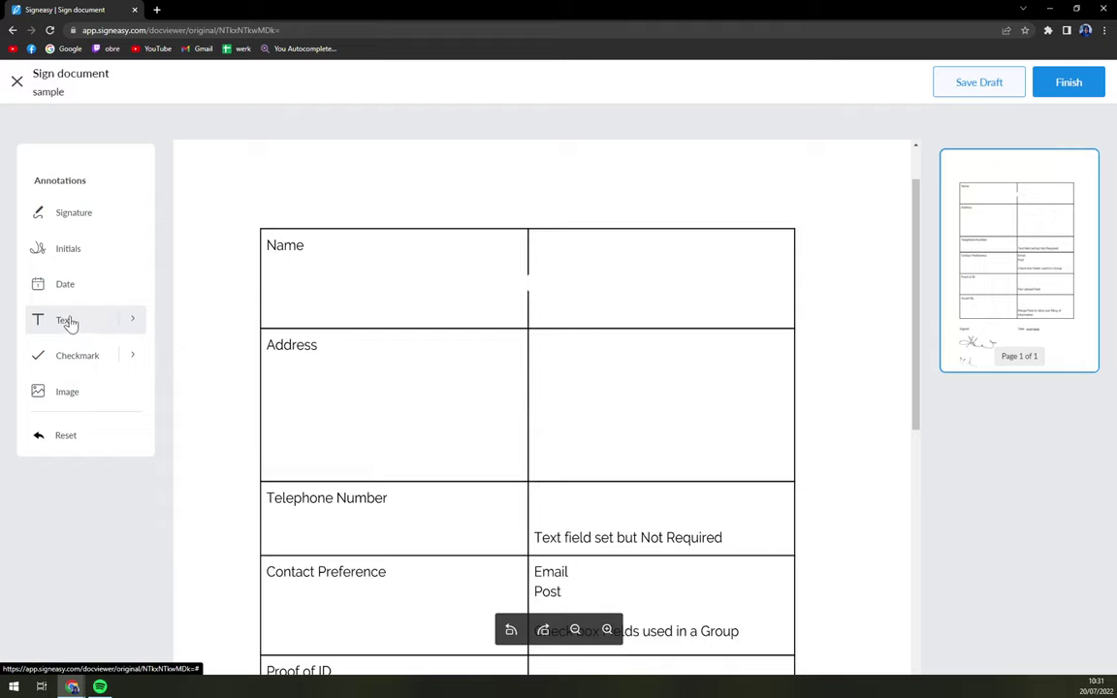
left_click(561, 250)
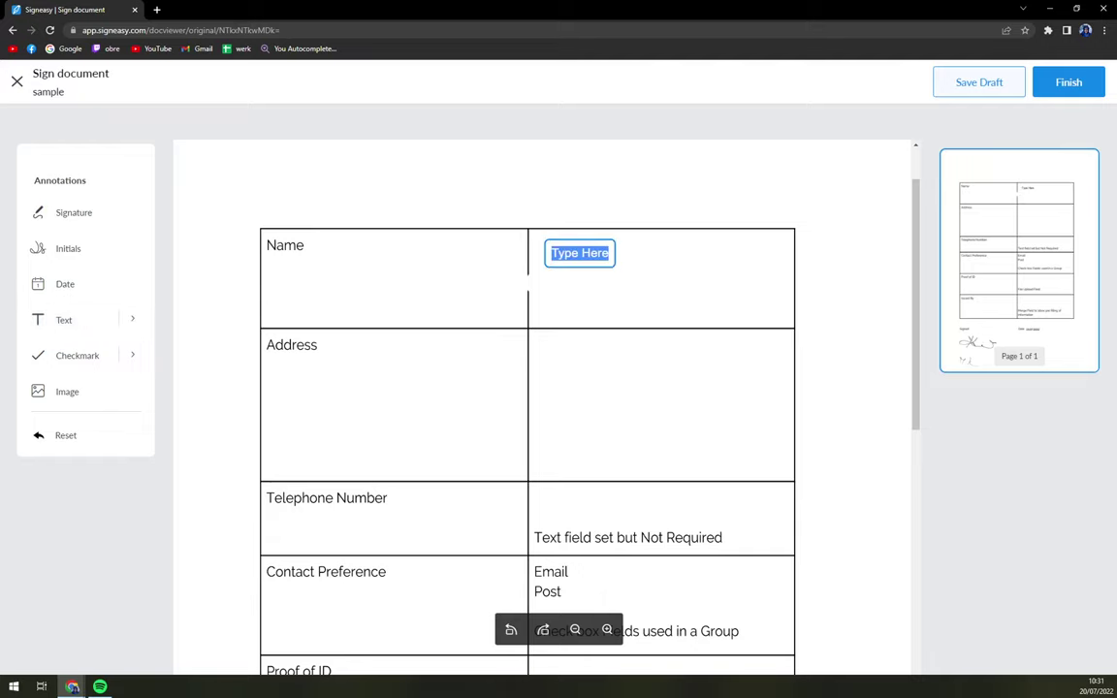
type("Matt")
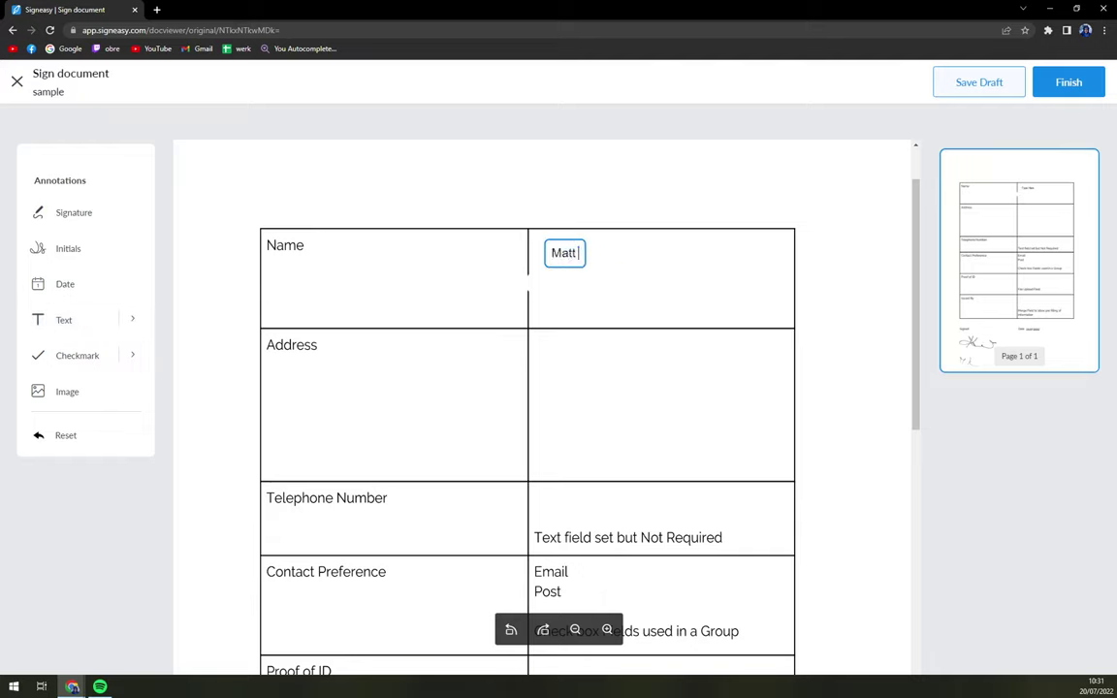
type(" King")
left_click(590, 254)
left_click(631, 183)
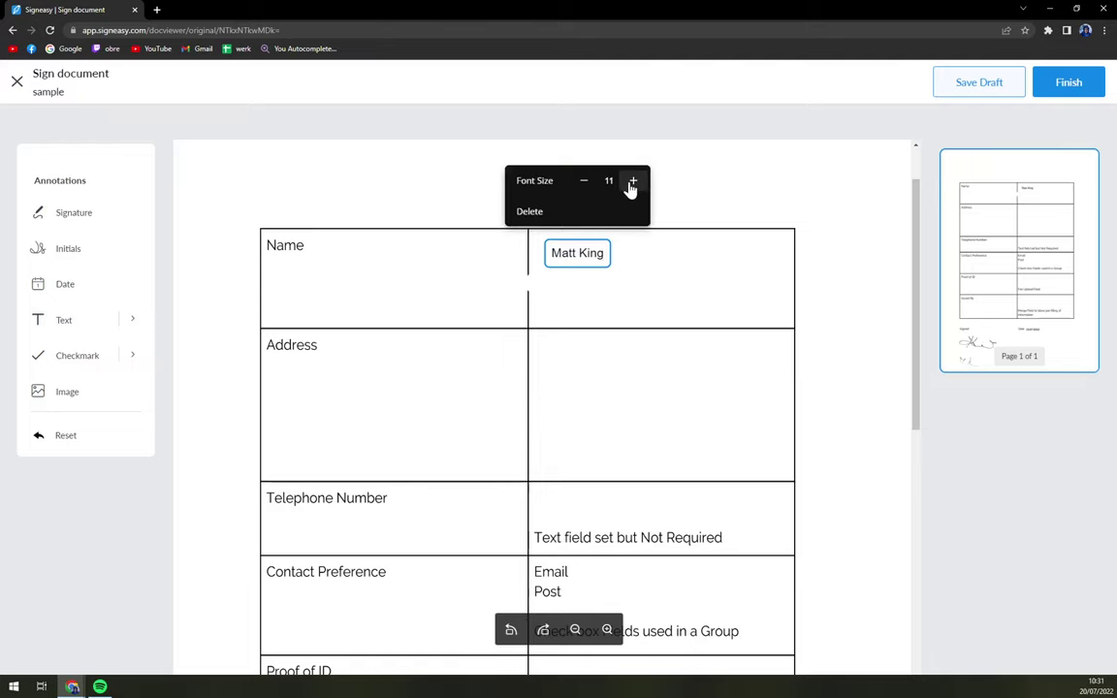
left_click(632, 182)
left_click(639, 180)
left_click(645, 179)
left_click(647, 183)
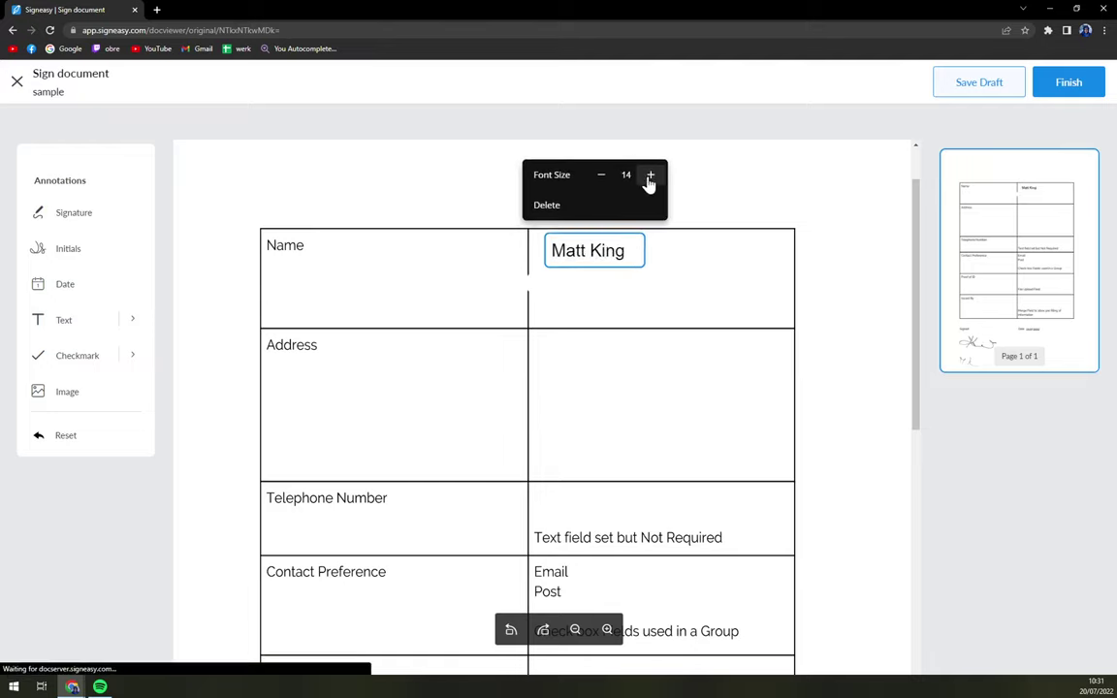
left_click(673, 294)
left_click(611, 254)
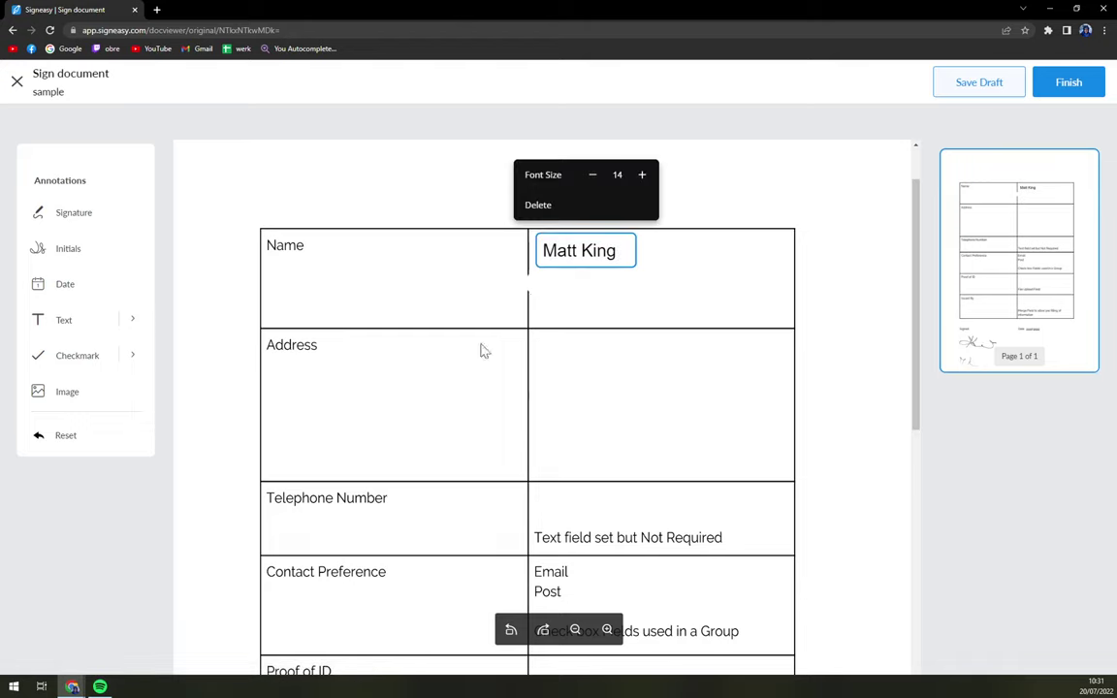
Step: Type a street address into the Address cell and nudge it into place
left_click(70, 321)
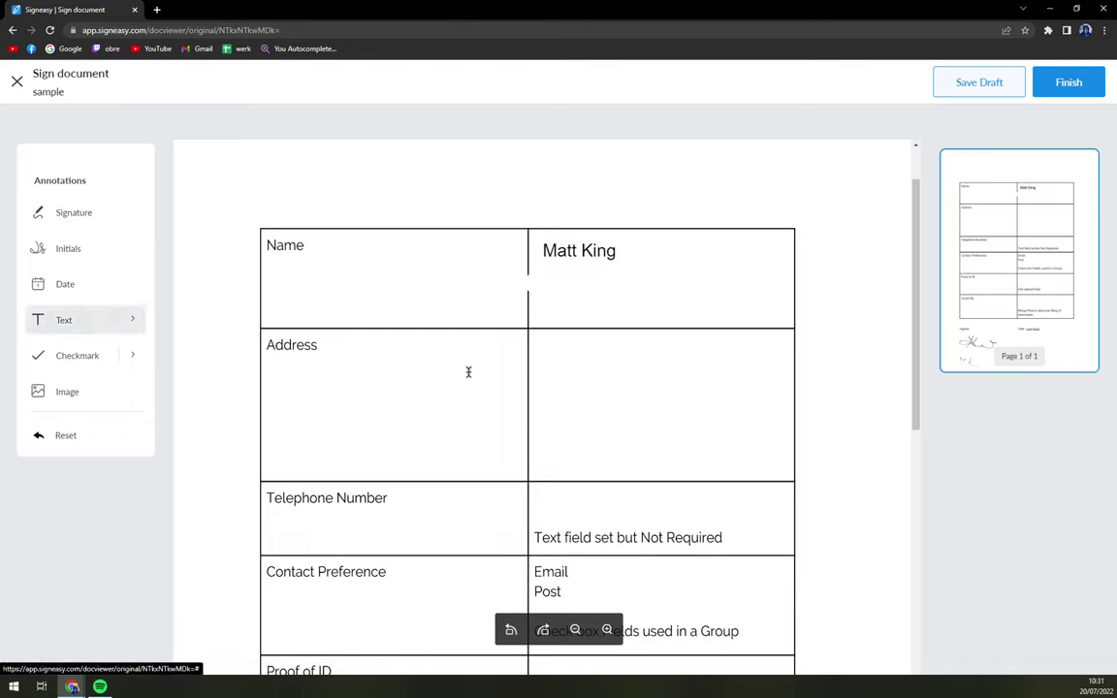
left_click(556, 357)
type("Whate")
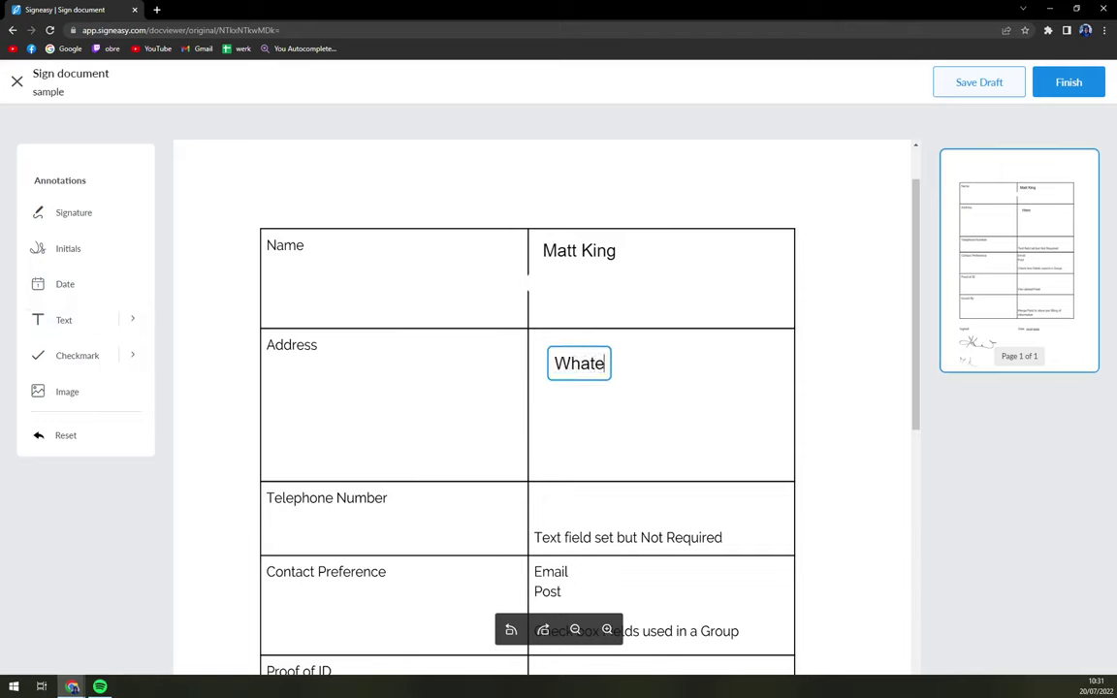
type("ver Street")
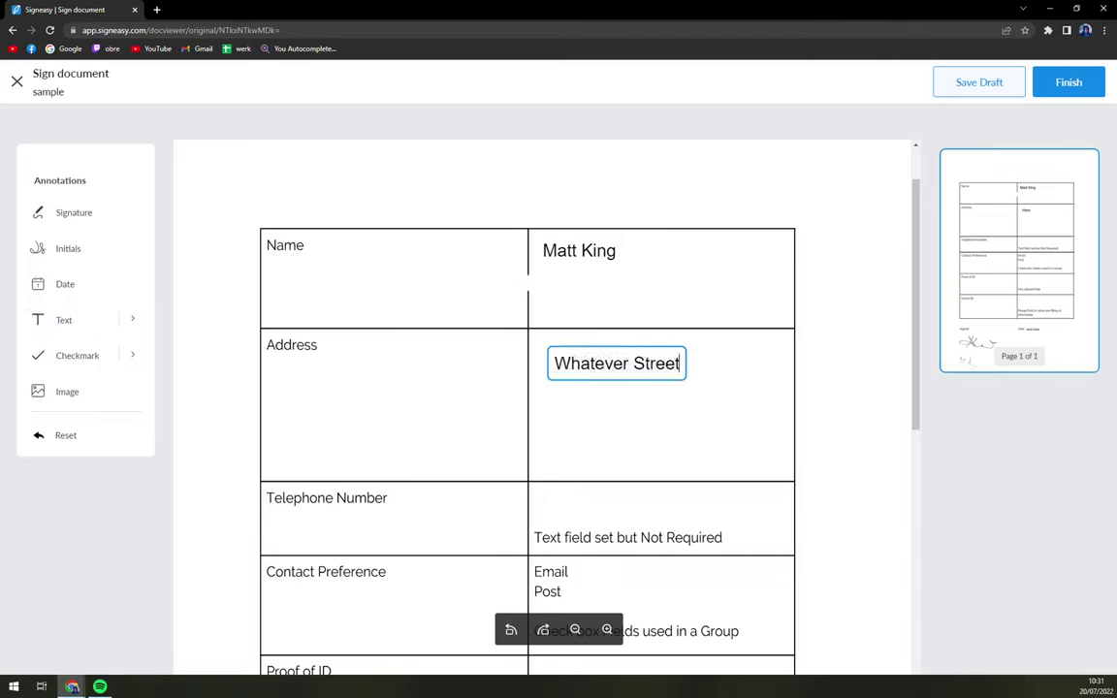
mouse_move(657, 376)
left_mouse_down()
mouse_move(629, 367)
mouse_move(643, 367)
left_mouse_up()
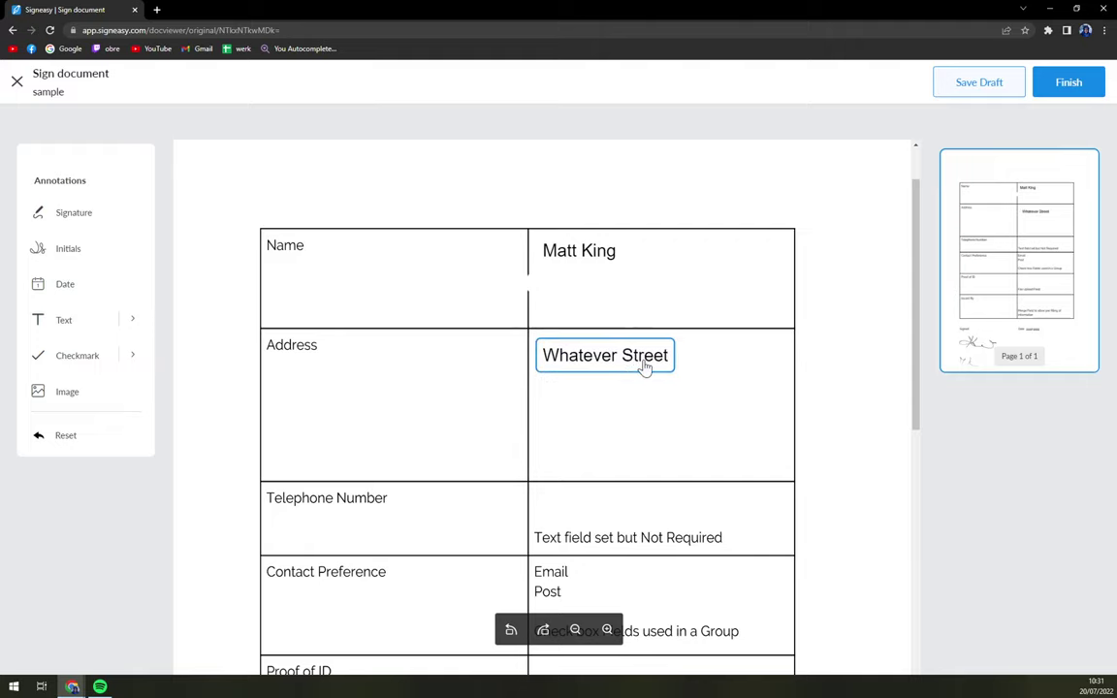
left_click(667, 446)
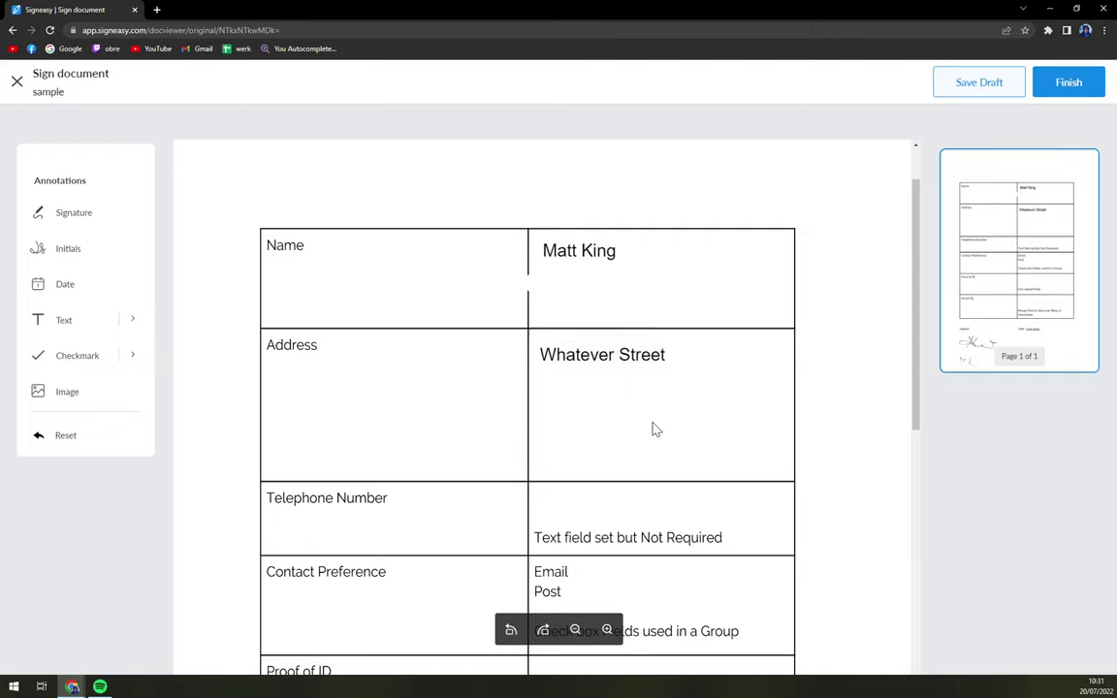
scroll(601, 436, "down", 5)
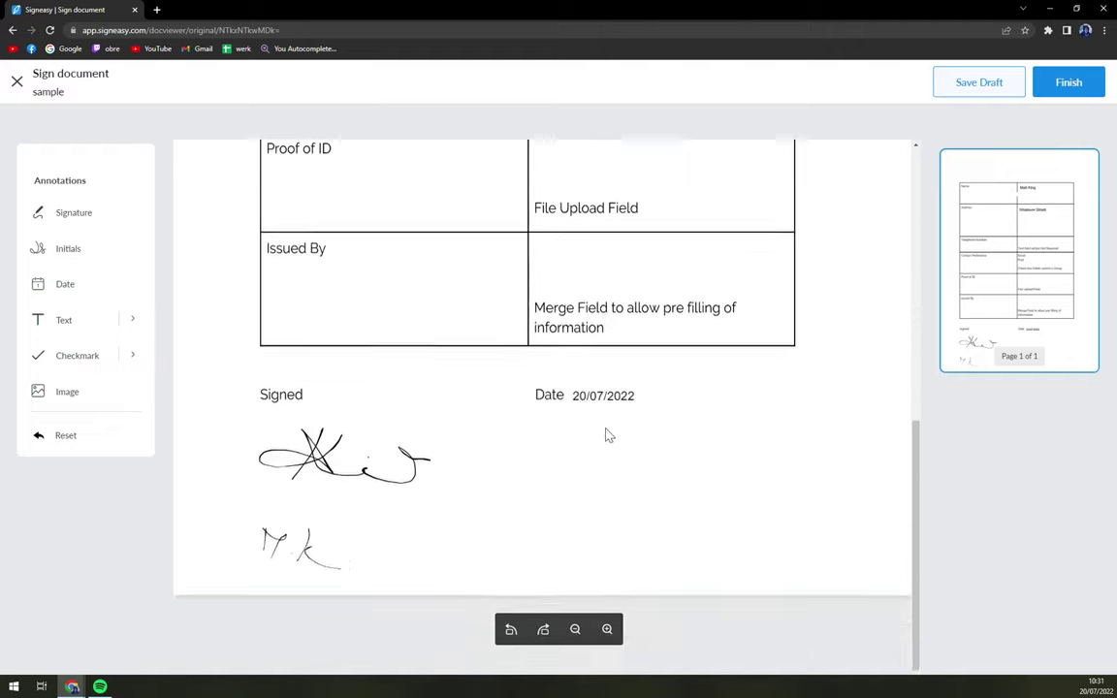
scroll(607, 435, "up", 6)
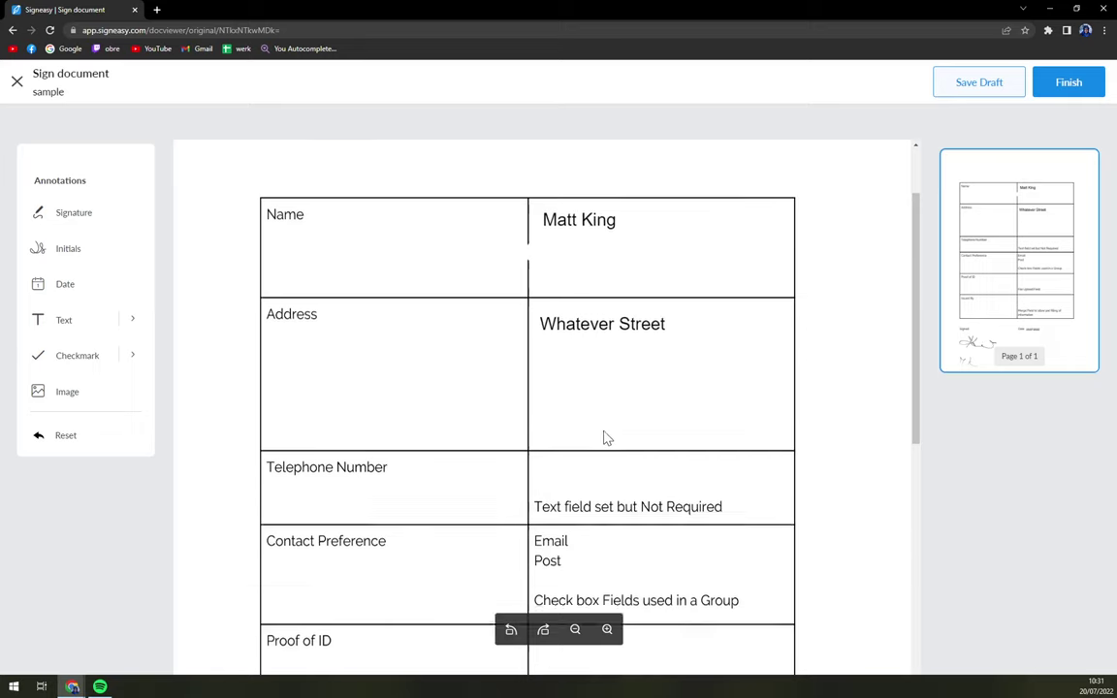
Step: Finish signing so the document shows as Completed with Email, Print and Download options
left_click(1070, 83)
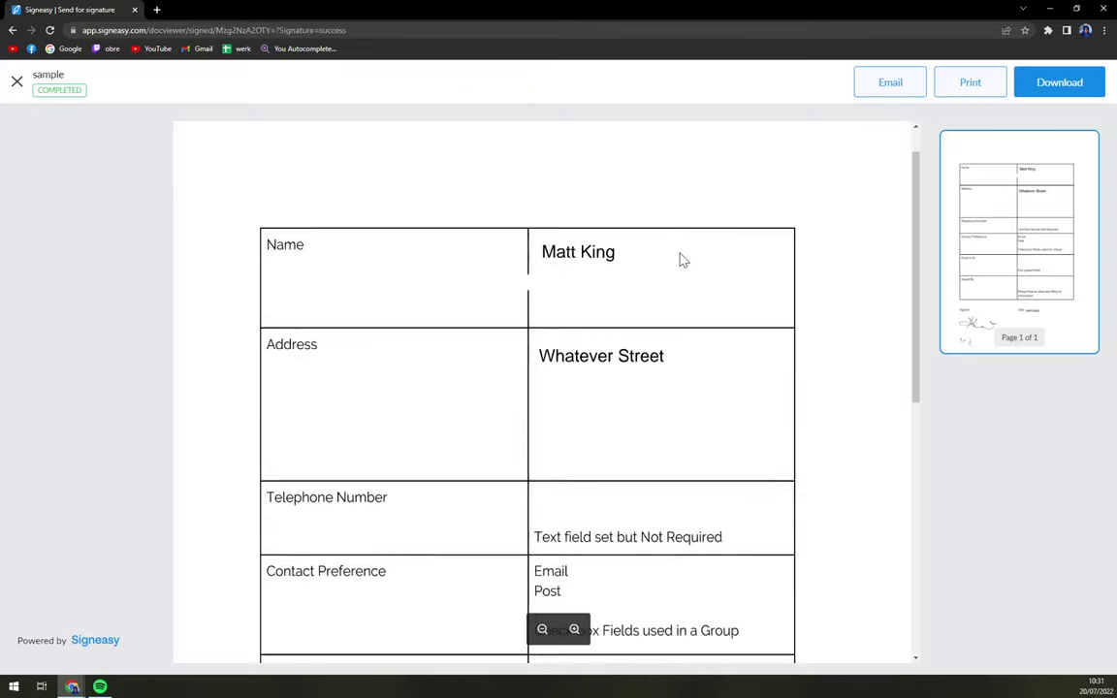
scroll(682, 260, "down", 8)
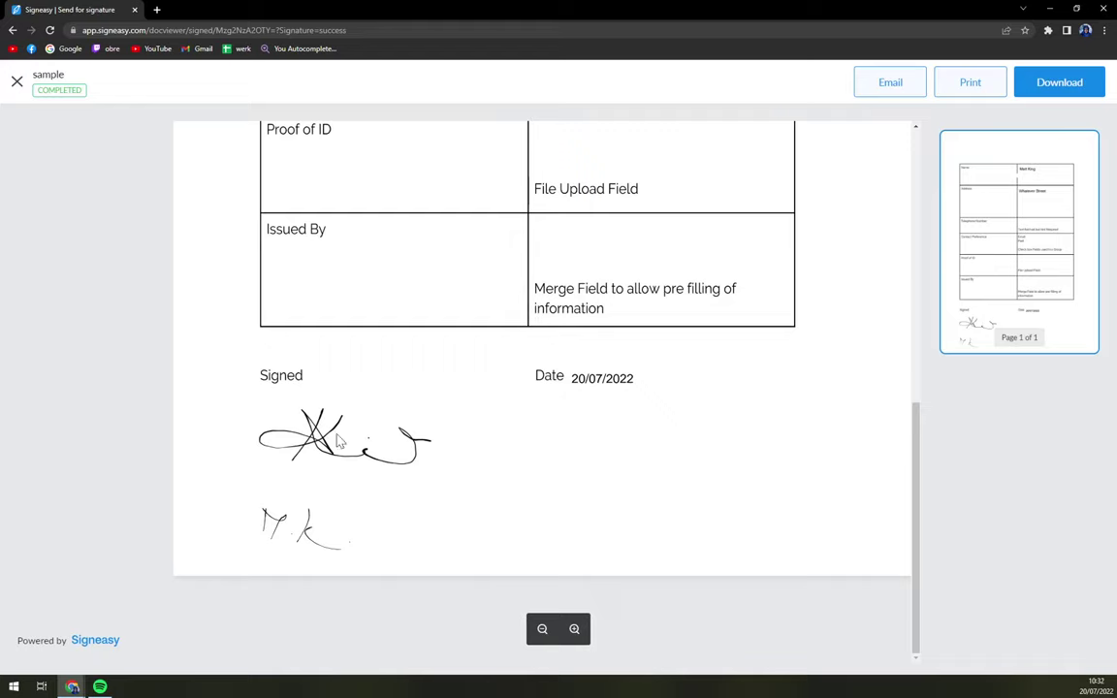
scroll(338, 442, "up", 8)
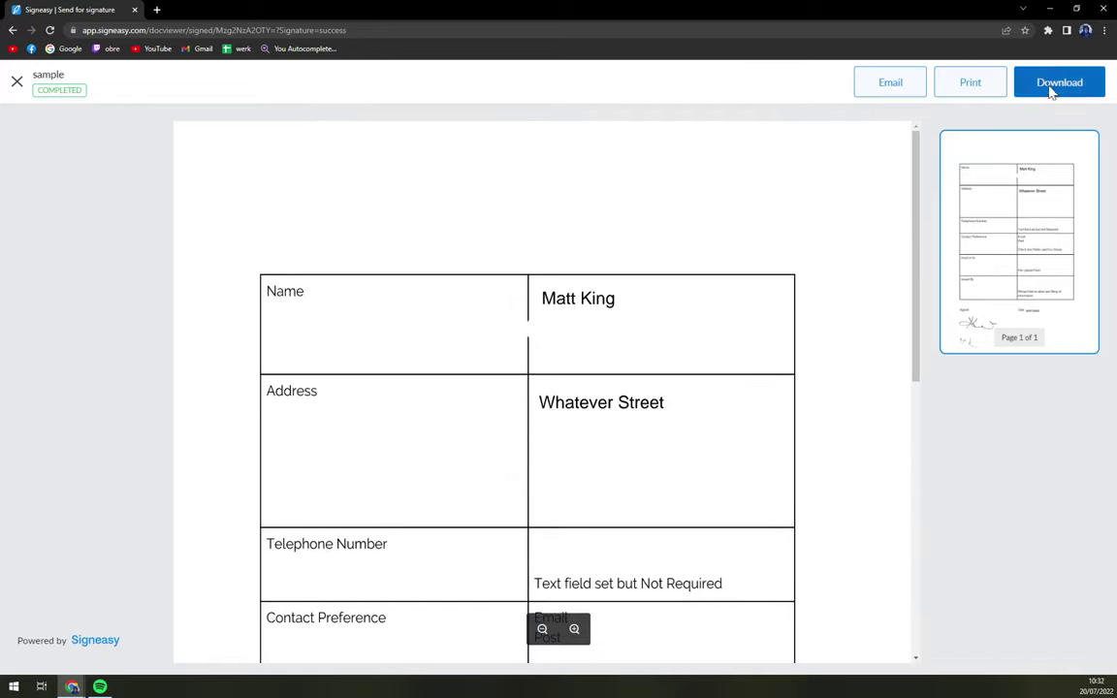
left_click(889, 88)
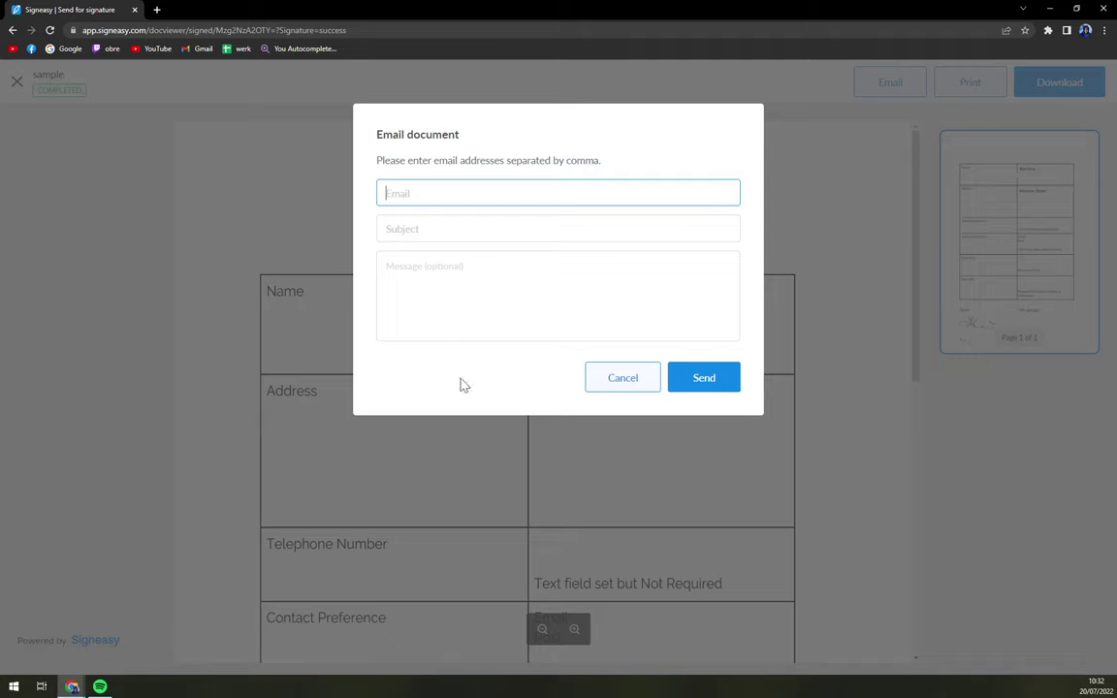
left_click(625, 381)
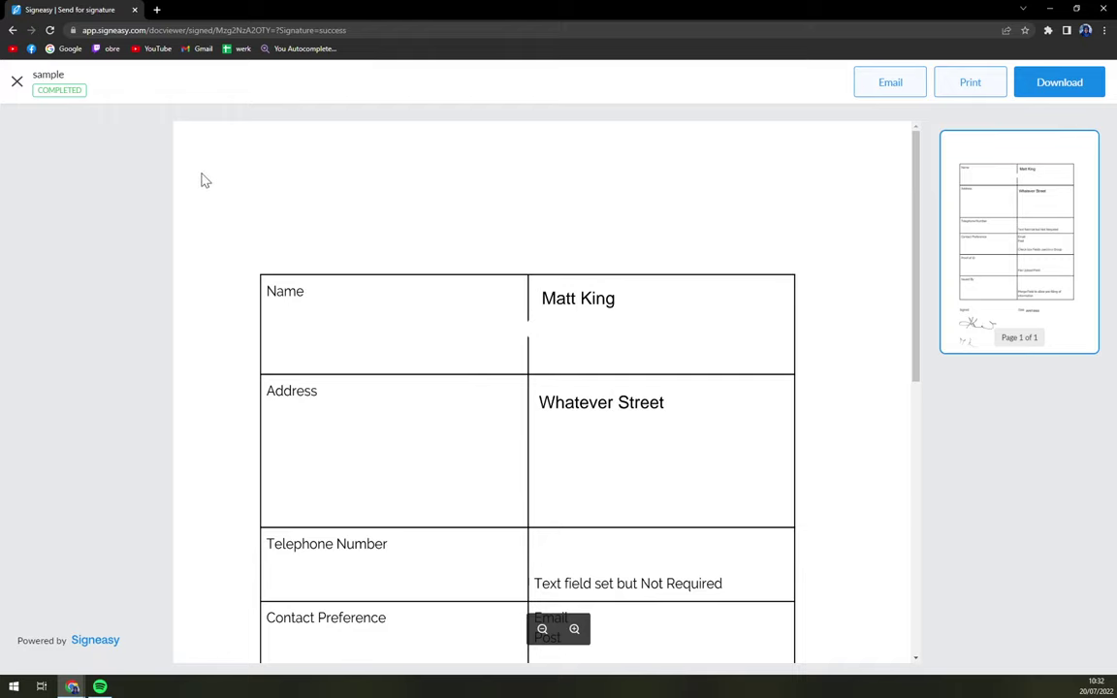
scroll(258, 214, "down", 5)
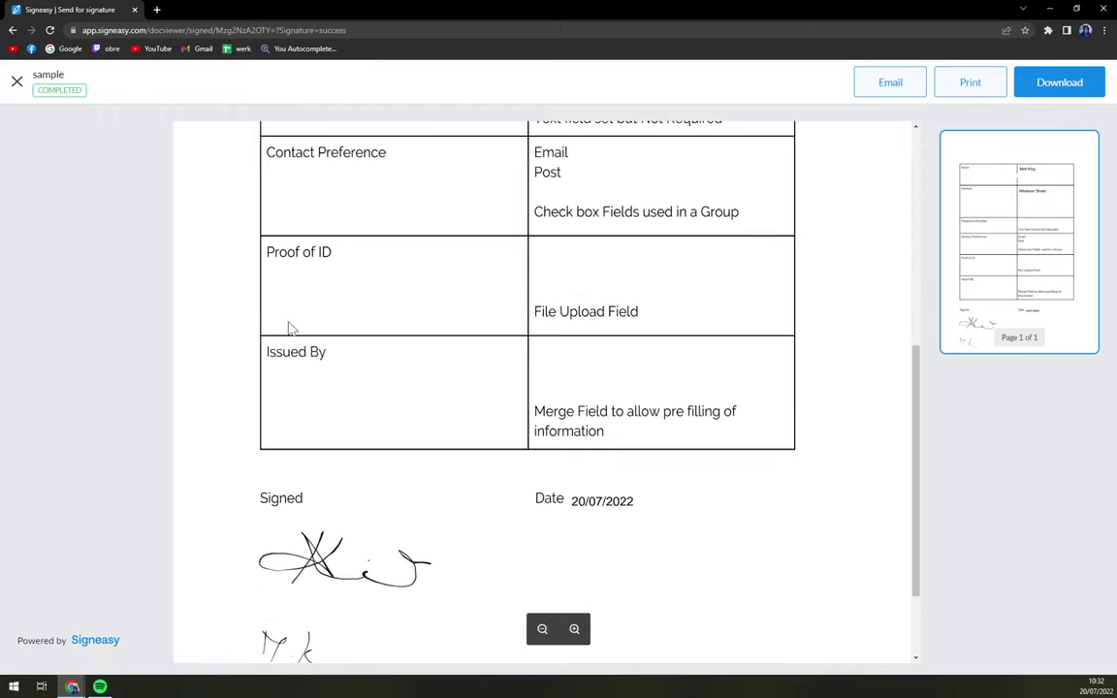
scroll(625, 378, "up", 4)
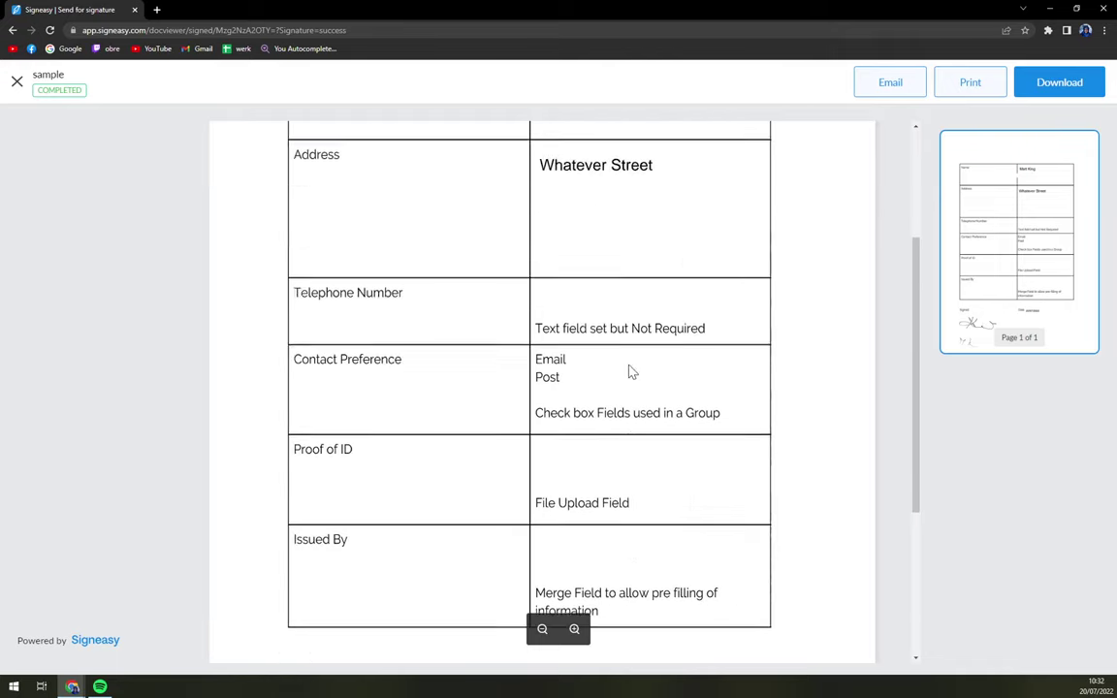
scroll(631, 380, "up", 2)
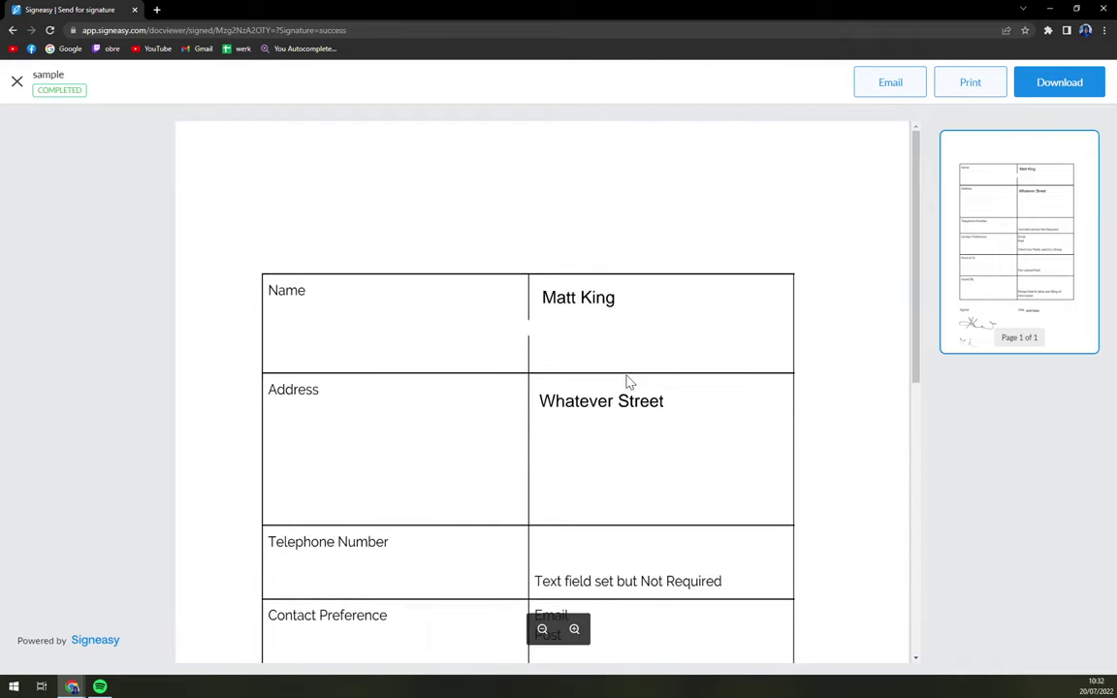
scroll(627, 381, "down", 1)
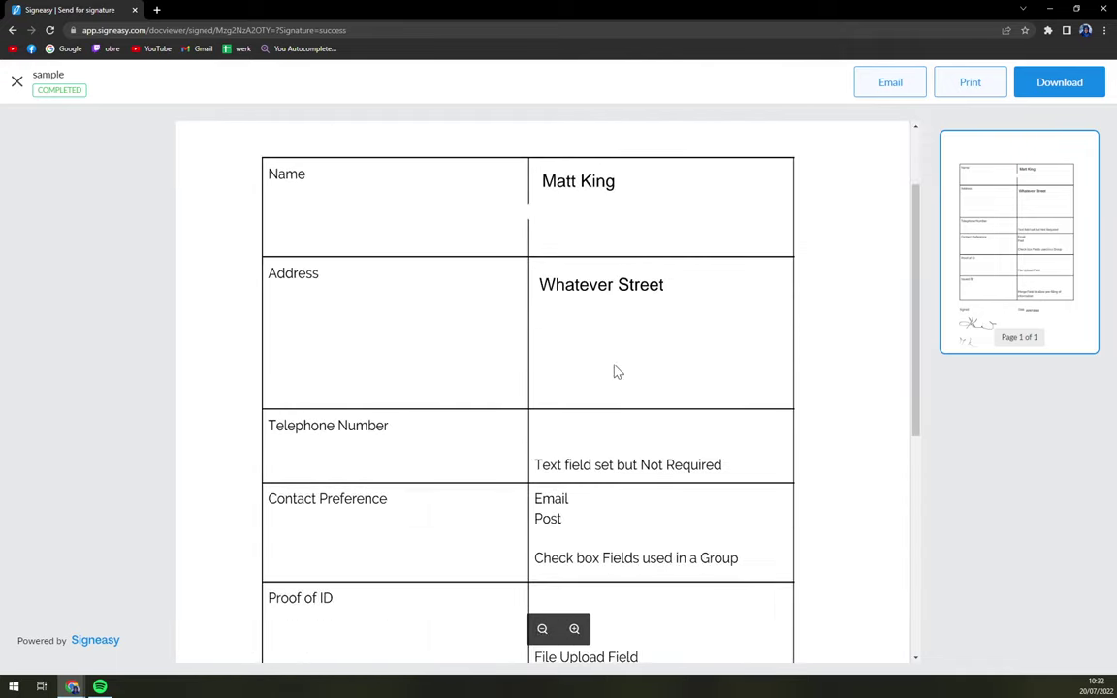
scroll(615, 372, "up", 1)
scroll(608, 371, "down", 6)
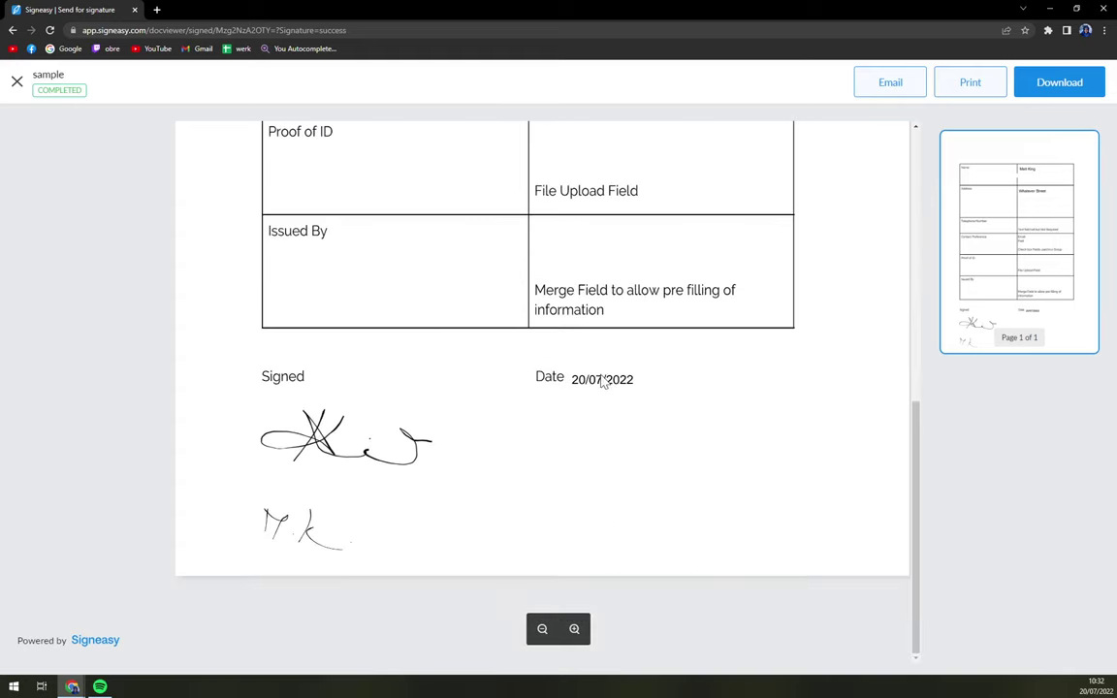
scroll(605, 360, "up", 3)
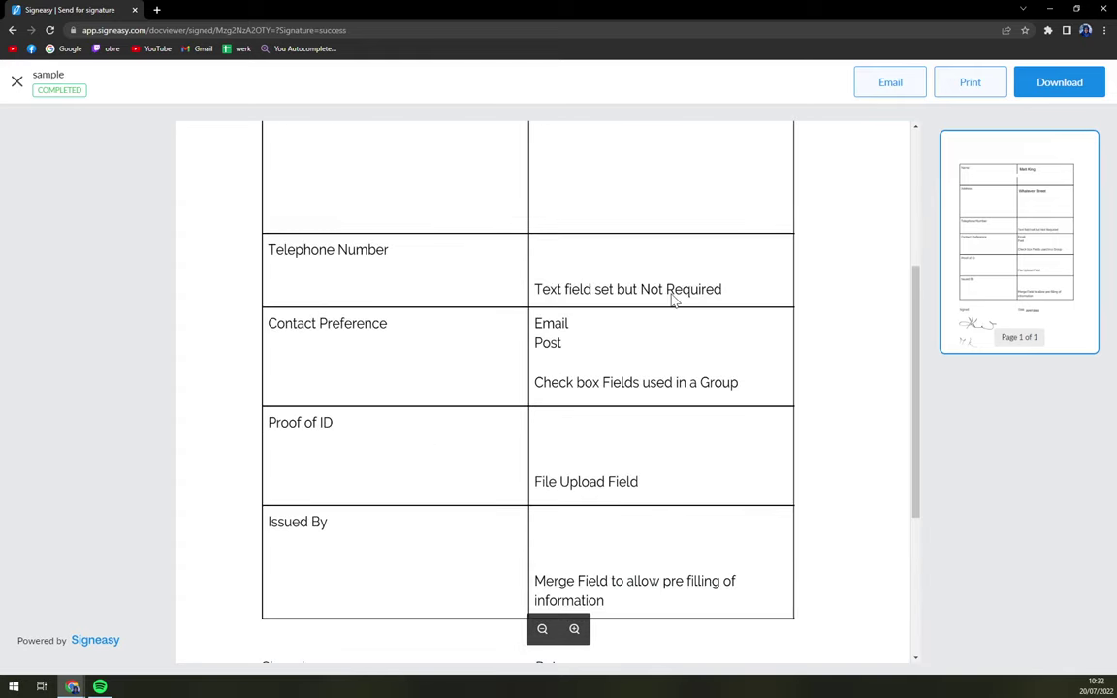
scroll(693, 301, "up", 3)
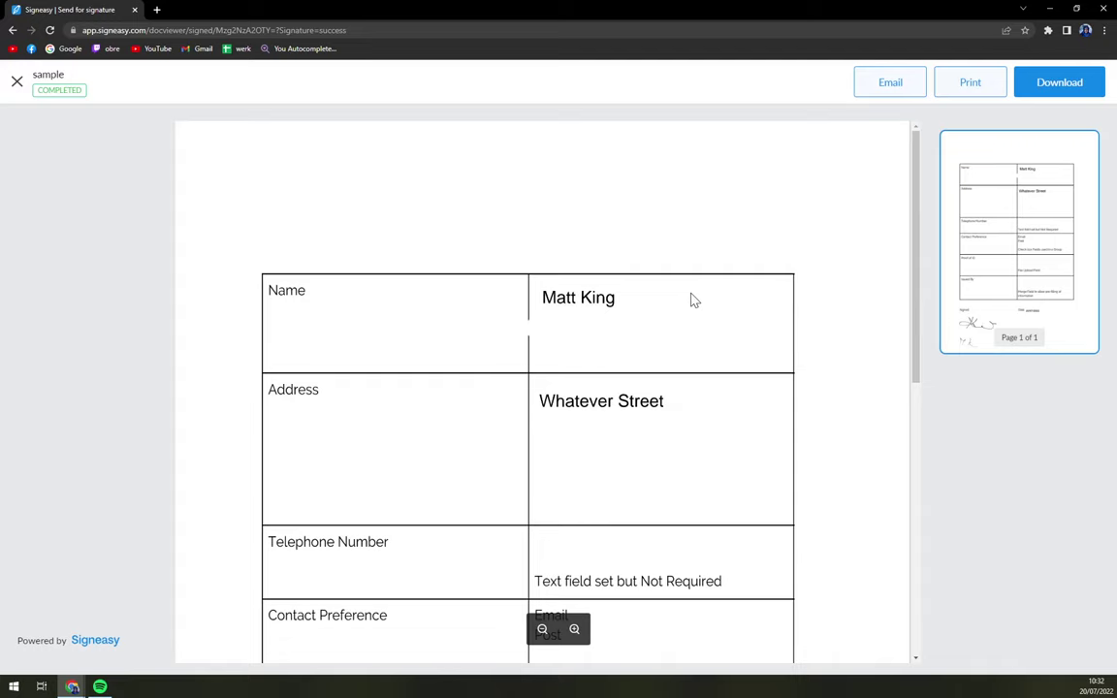